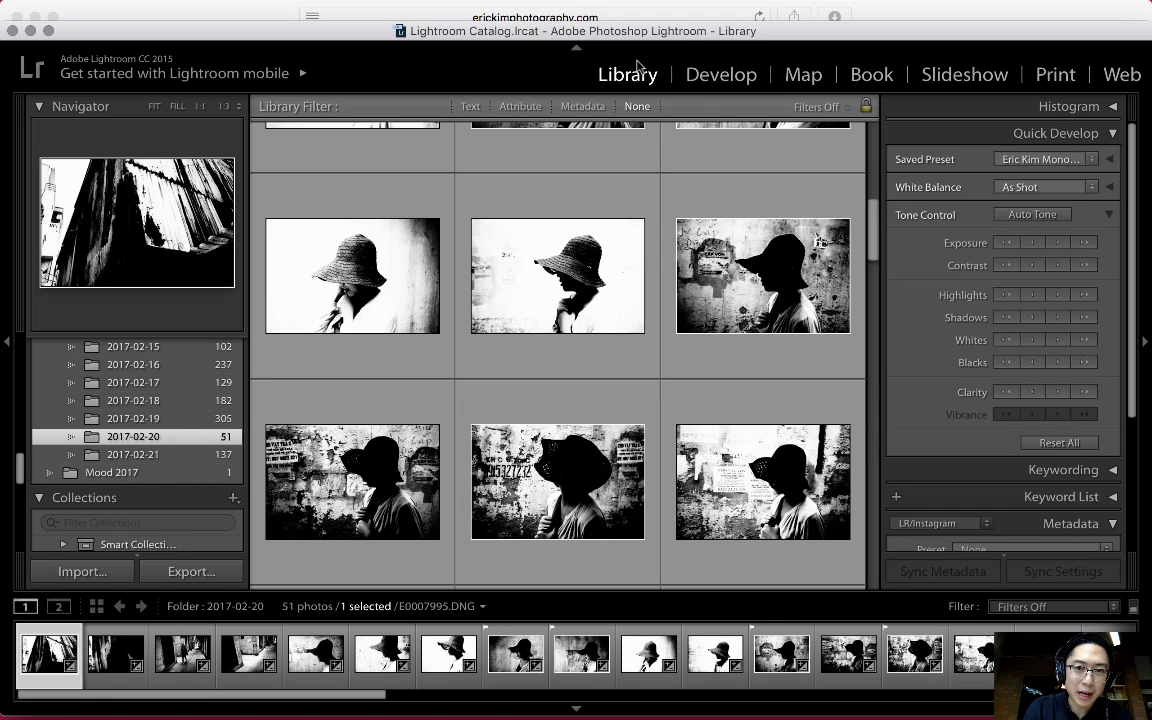
Step: Open the photo import for the RICOH_GR card and review its file handling, file renaming and destination settings
{"action": "left_click", "coordinate": [85, 572]}
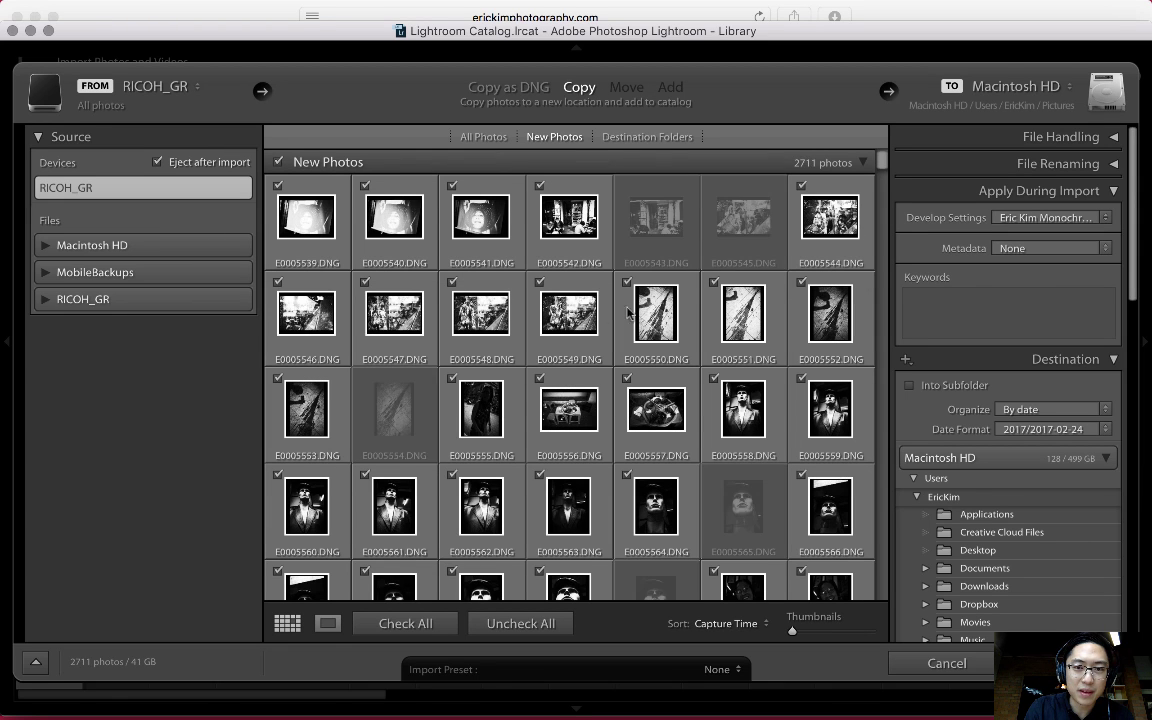
{"action": "left_click", "coordinate": [1115, 138]}
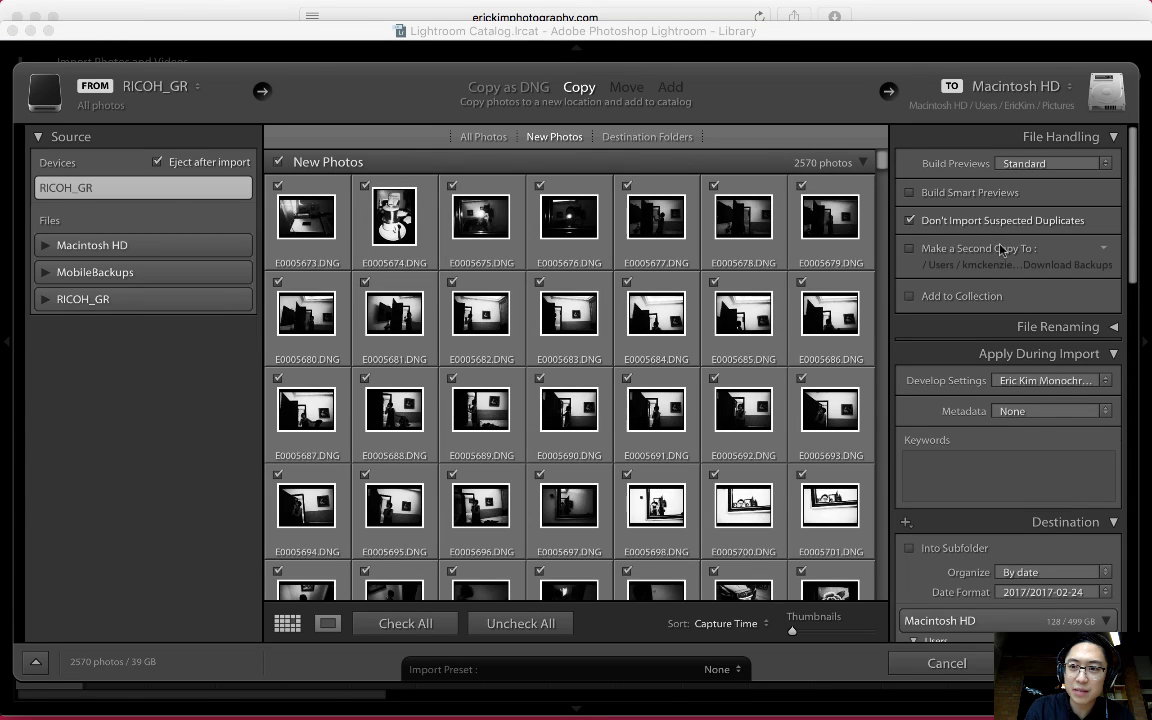
{"action": "left_click", "coordinate": [1112, 329]}
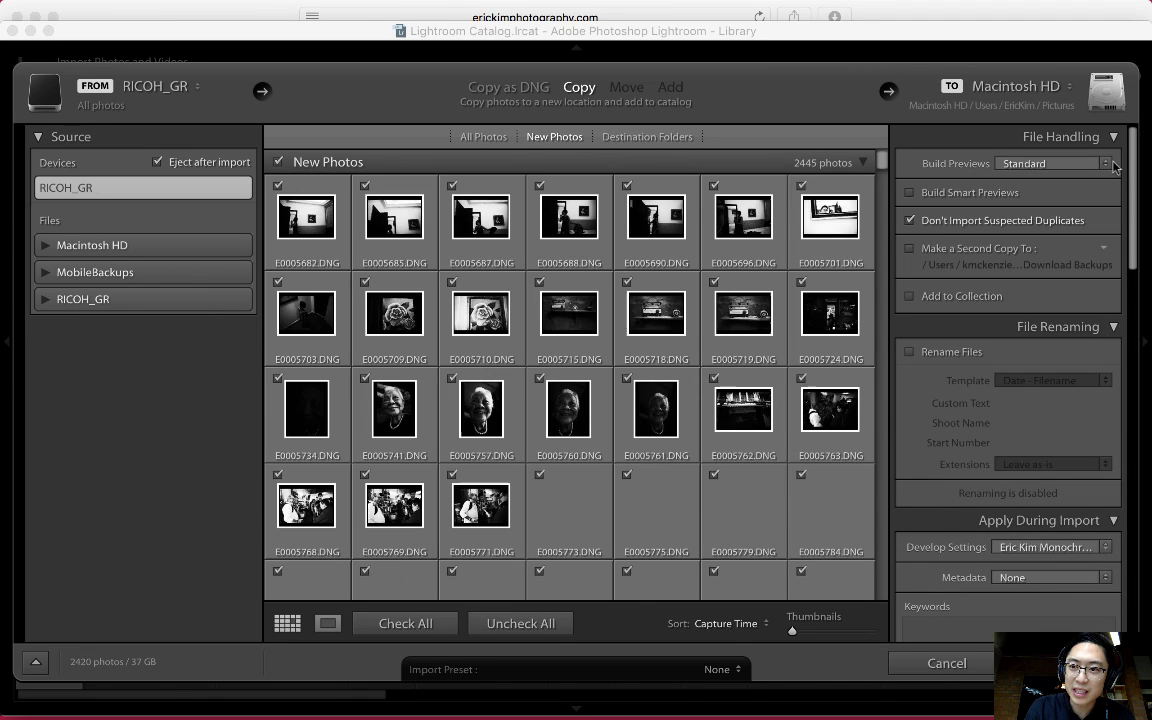
{"action": "left_click", "coordinate": [1113, 329]}
{"action": "left_click", "coordinate": [1113, 137]}
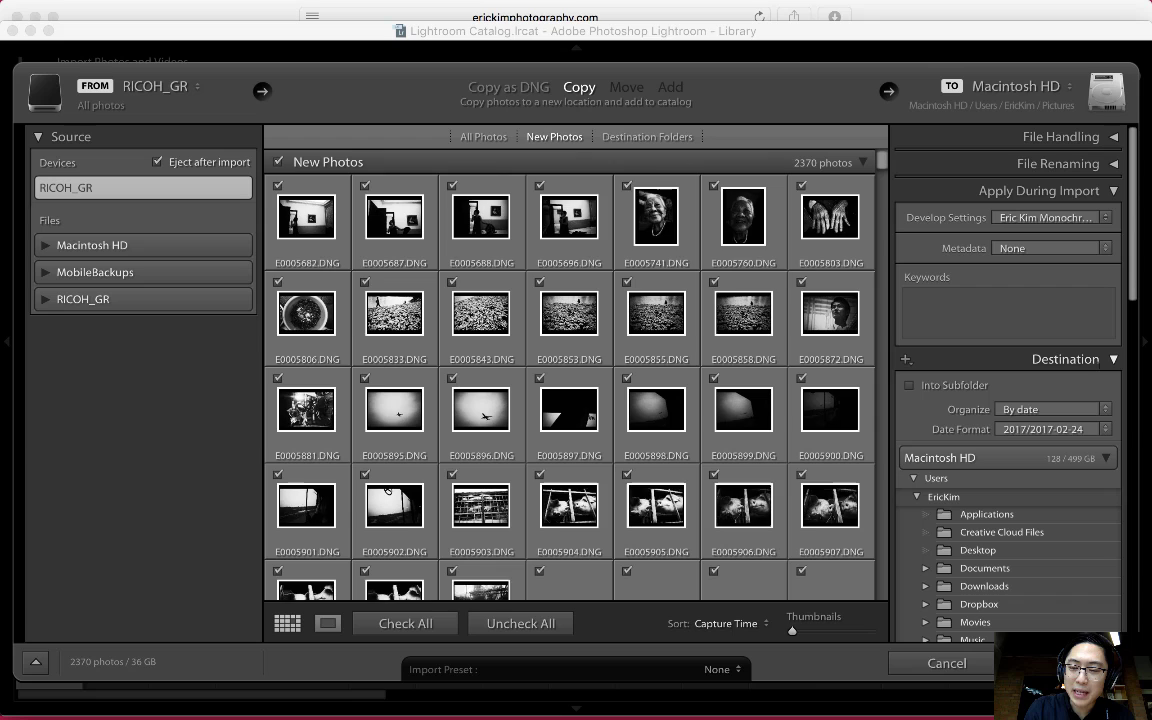
{"action": "scroll", "coordinate": [1088, 405], "scroll_direction": "down", "scroll_amount": 3}
{"action": "scroll", "coordinate": [1088, 405], "scroll_direction": "down", "scroll_amount": 2}
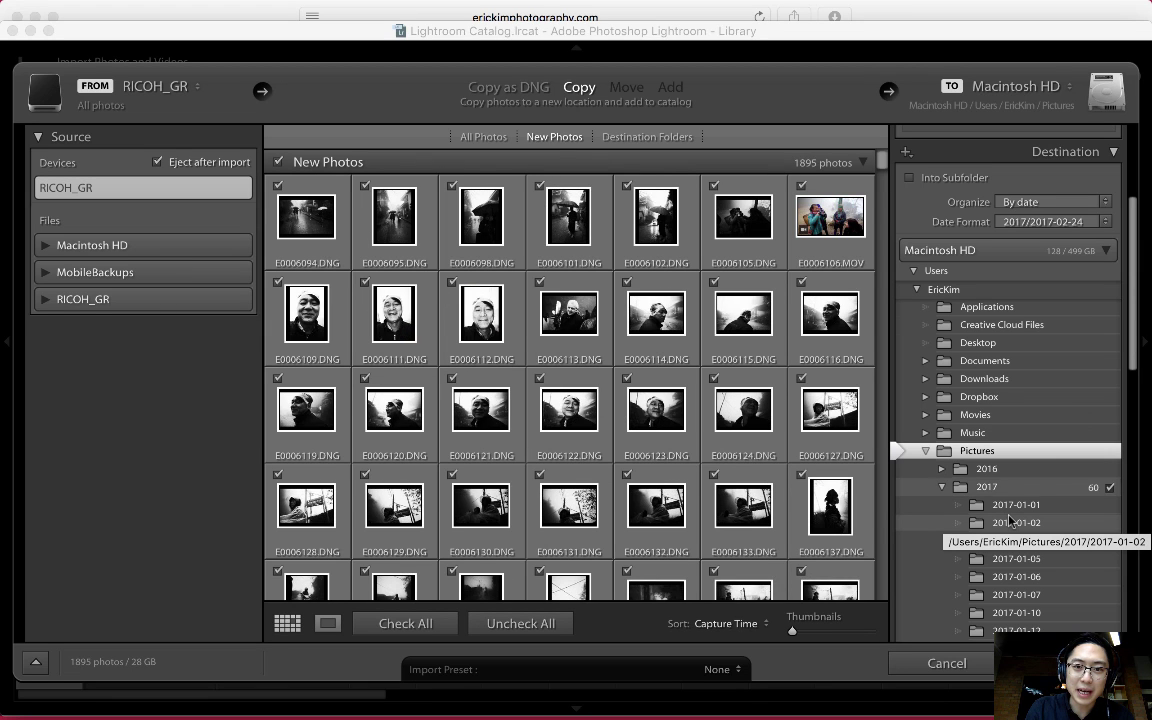
{"action": "scroll", "coordinate": [1010, 520], "scroll_direction": "up", "scroll_amount": 3}
{"action": "scroll", "coordinate": [1010, 520], "scroll_direction": "up", "scroll_amount": 2}
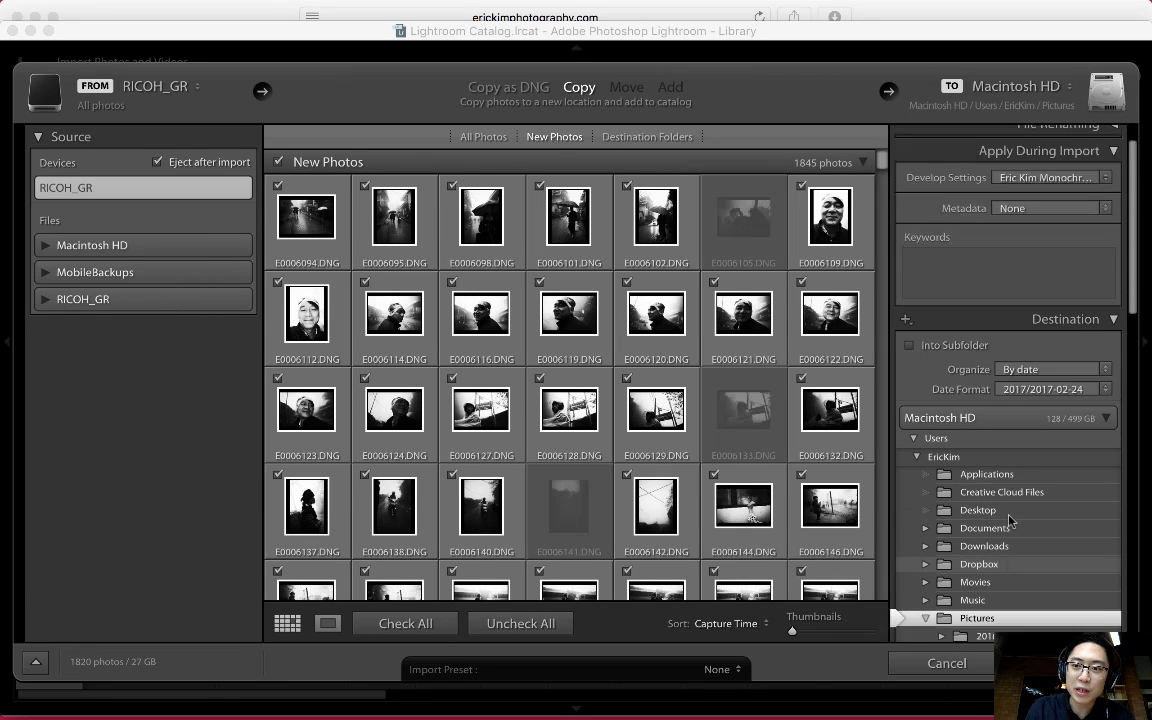
{"action": "scroll", "coordinate": [1068, 323], "scroll_direction": "up", "scroll_amount": 1}
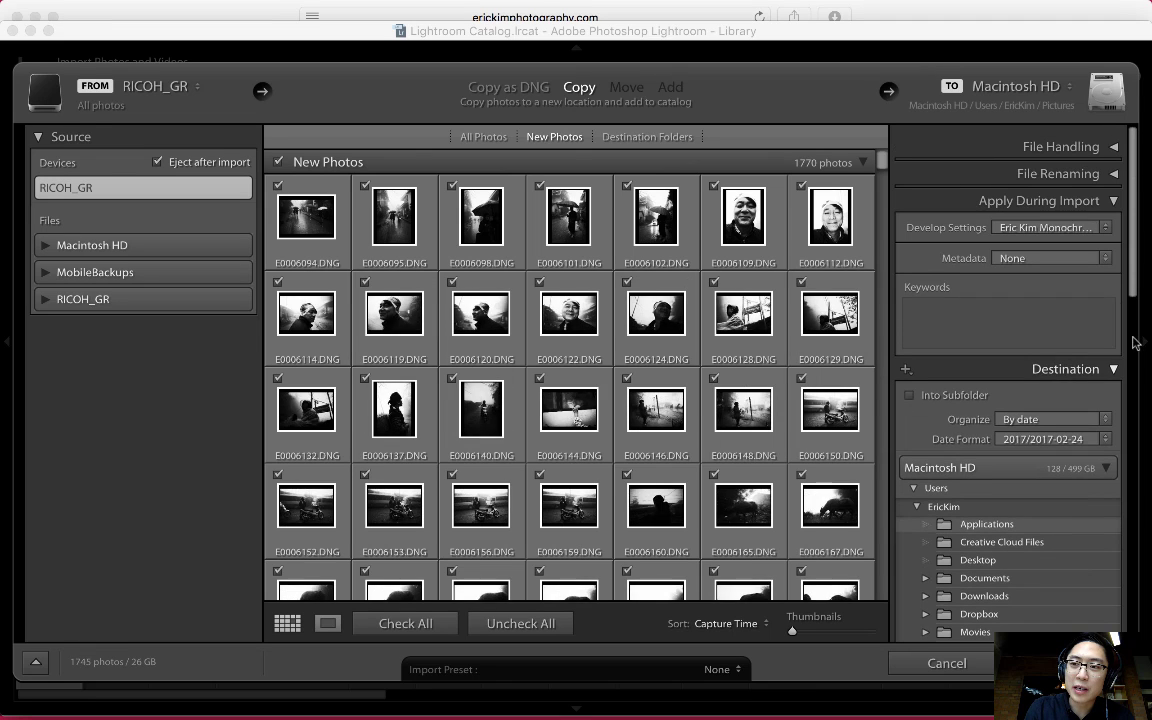
Step: Set the develop settings applied during import to the user preset Eric Kim Monochrome 1600
{"action": "left_click", "coordinate": [1113, 191]}
{"action": "left_click", "coordinate": [1113, 191]}
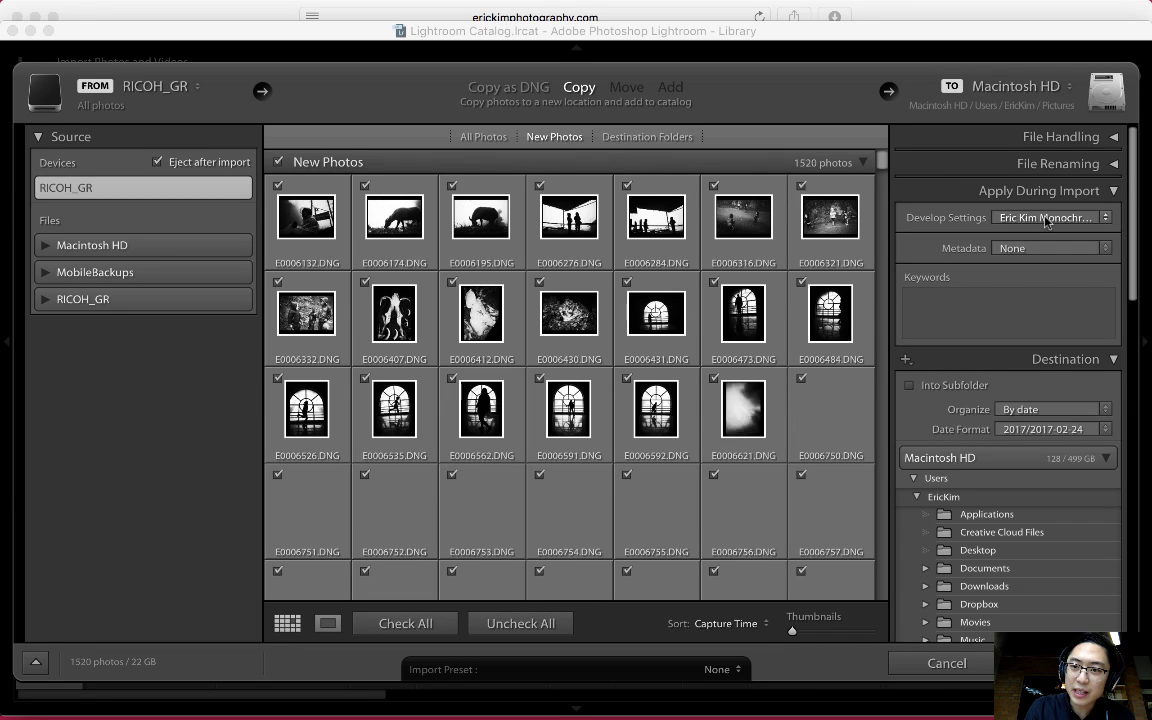
{"action": "left_click", "coordinate": [1047, 218]}
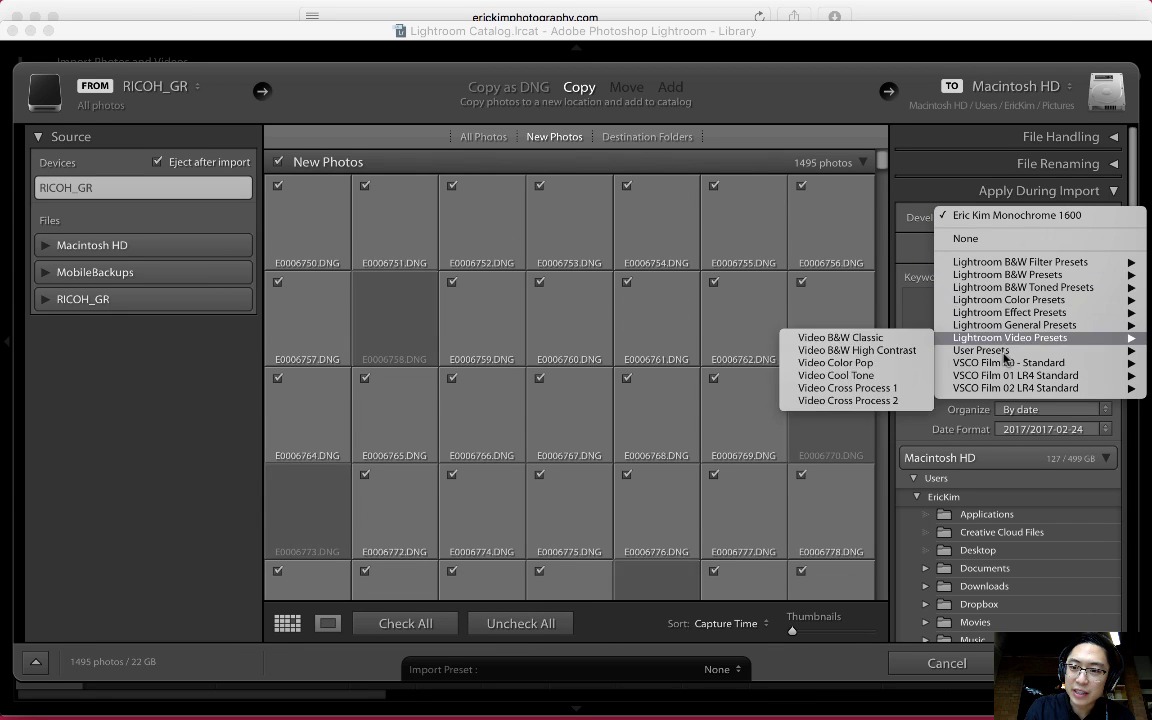
{"action": "mouse_move", "coordinate": [1000, 350]}
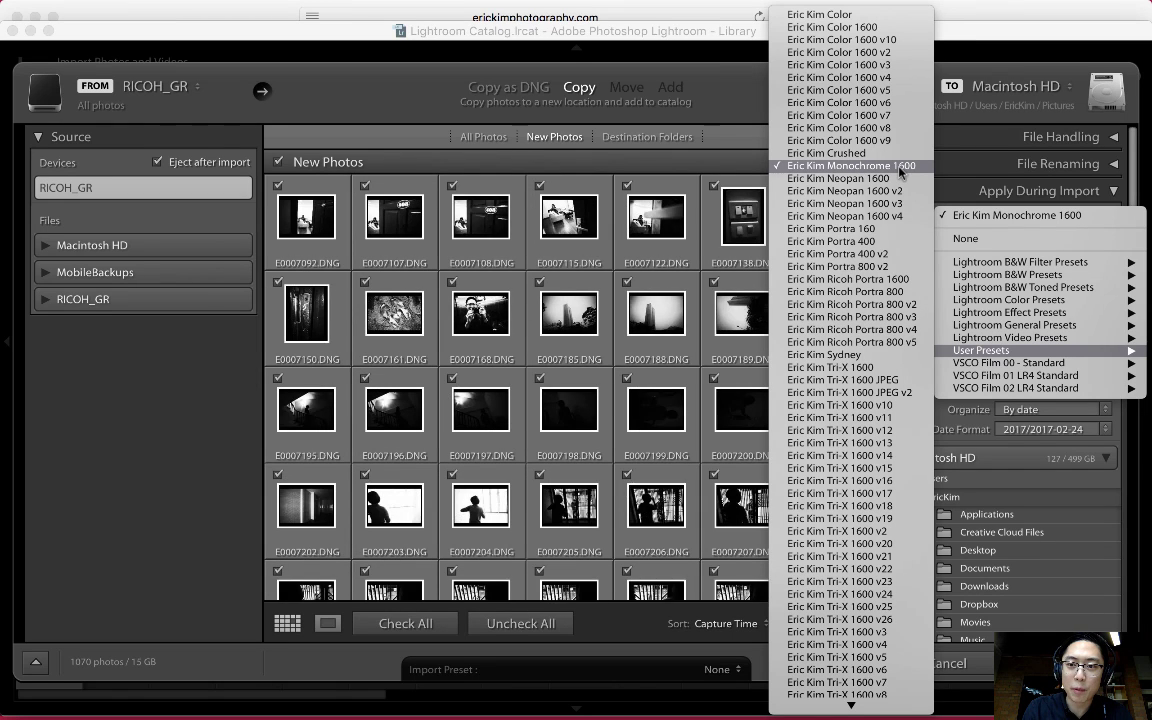
{"action": "left_click", "coordinate": [899, 167]}
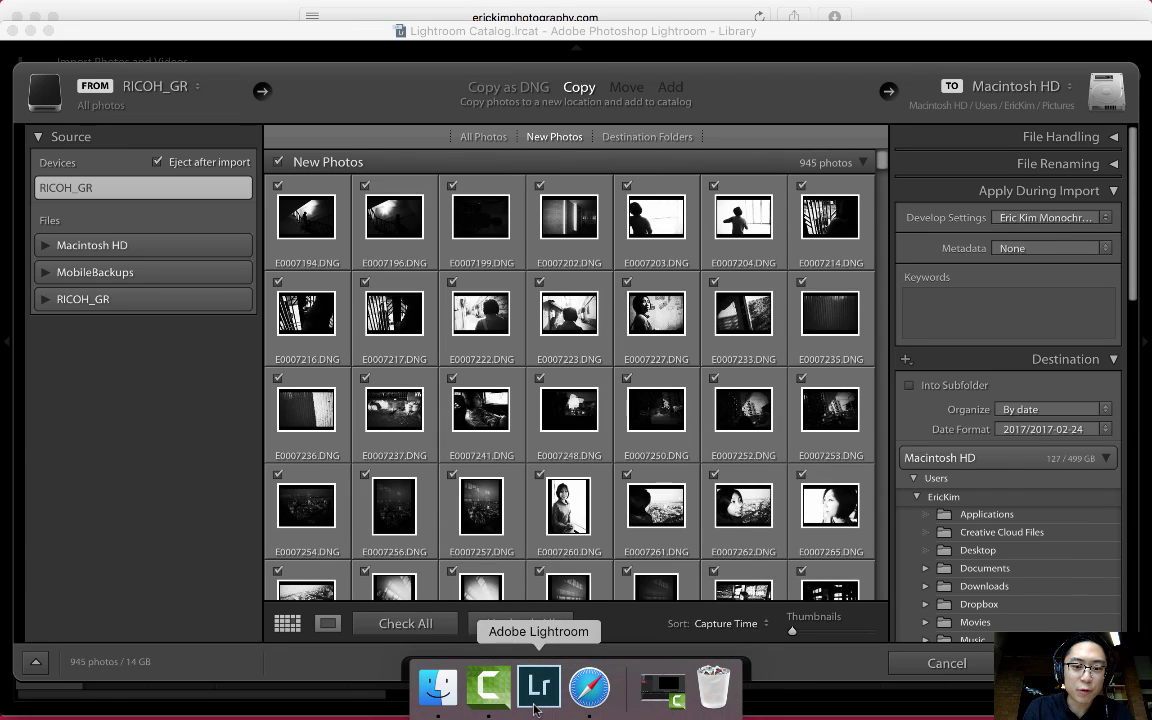
Step: Switch to Safari, search Google for "eric kim presets" and open the first Eric Kim Lightroom Presets result
{"action": "left_click", "coordinate": [584, 690]}
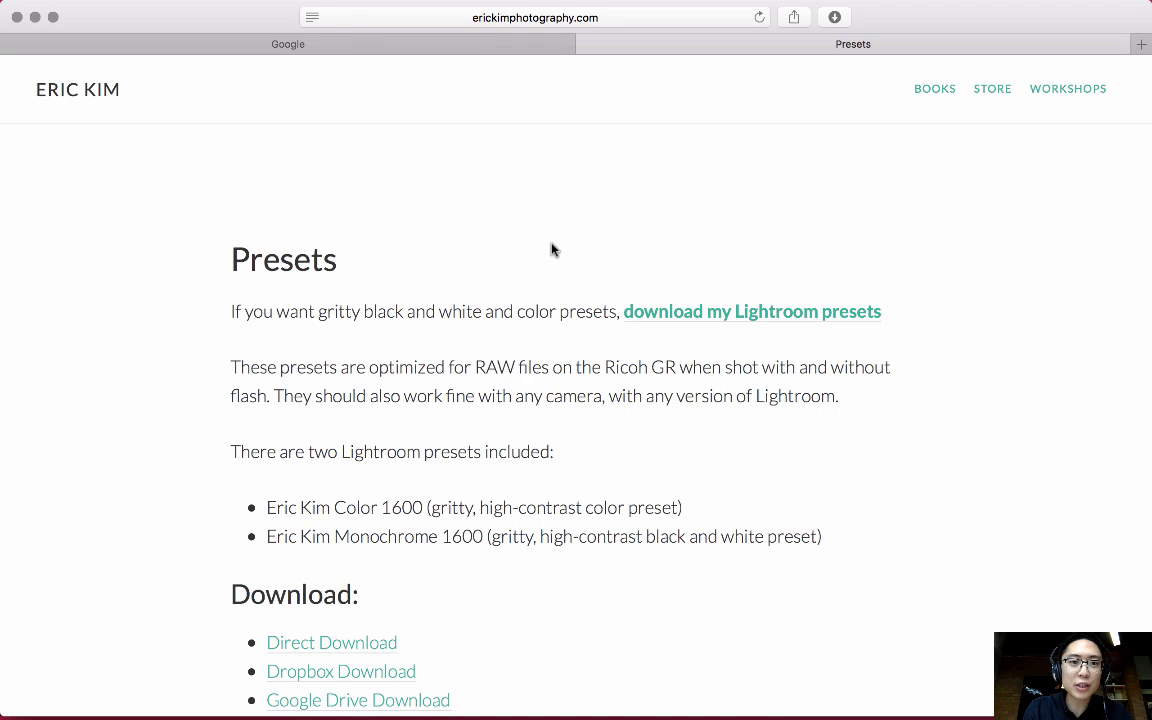
{"action": "key", "text": "ctrl+shift+Tab"}
{"action": "type", "text": "er"}
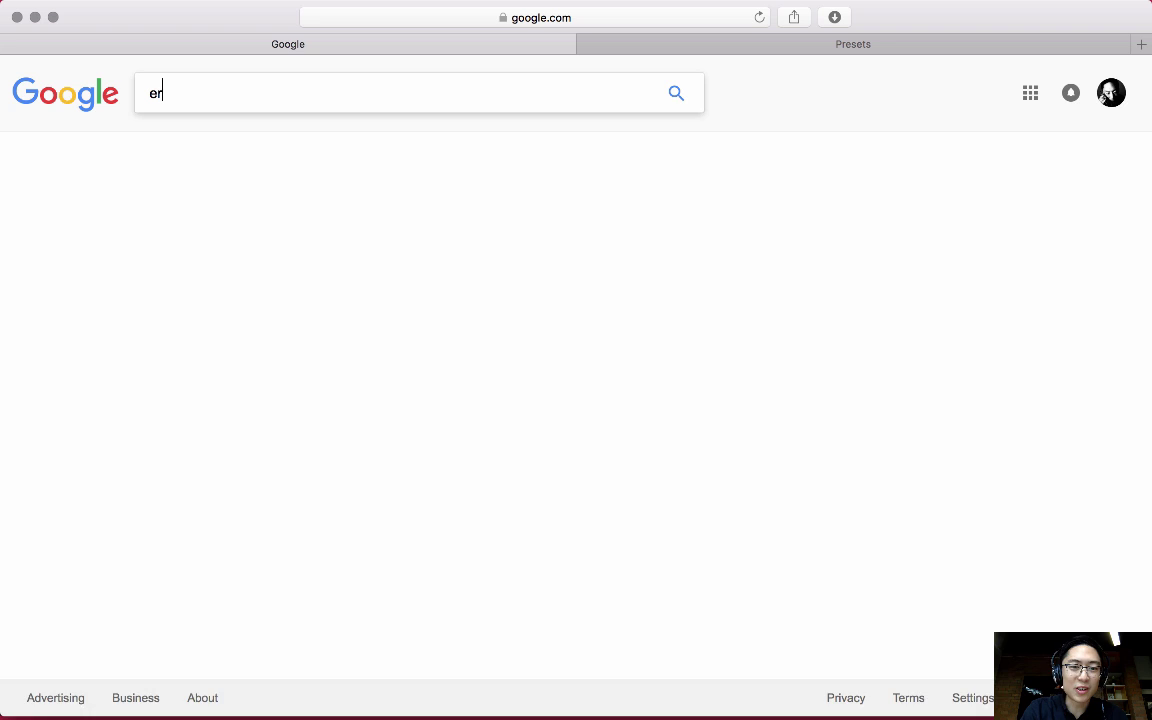
{"action": "type", "text": "ic kim presets"}
{"action": "key", "text": "Return"}
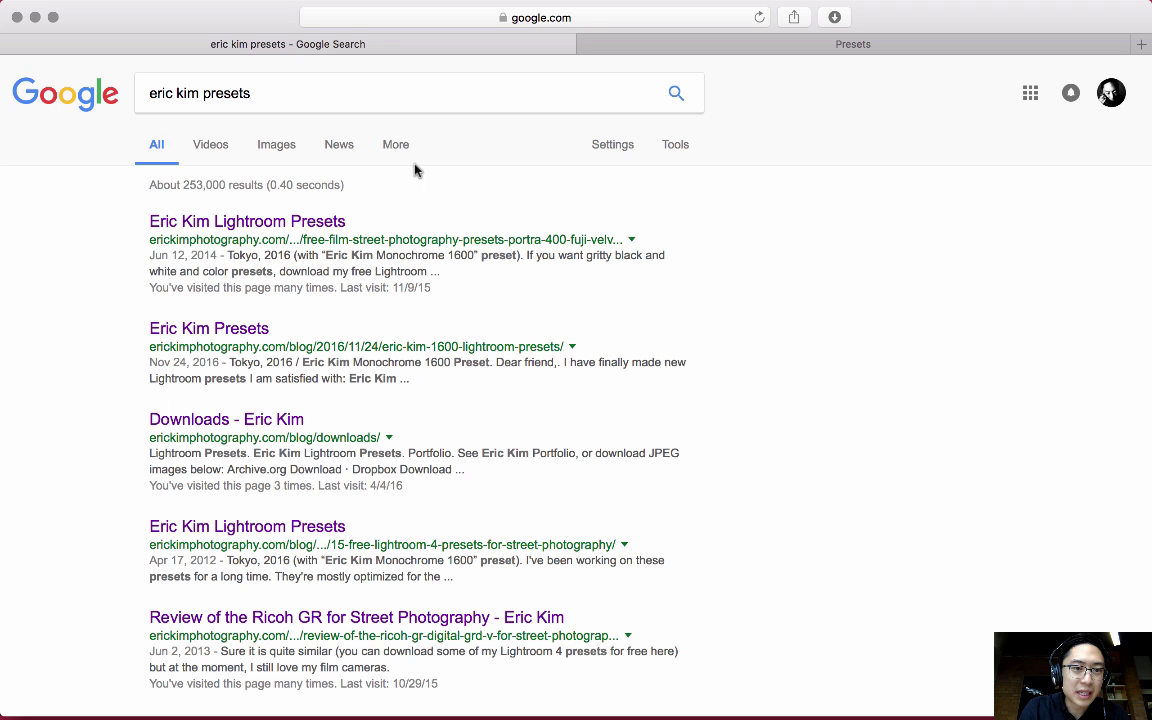
{"action": "left_click", "coordinate": [296, 224]}
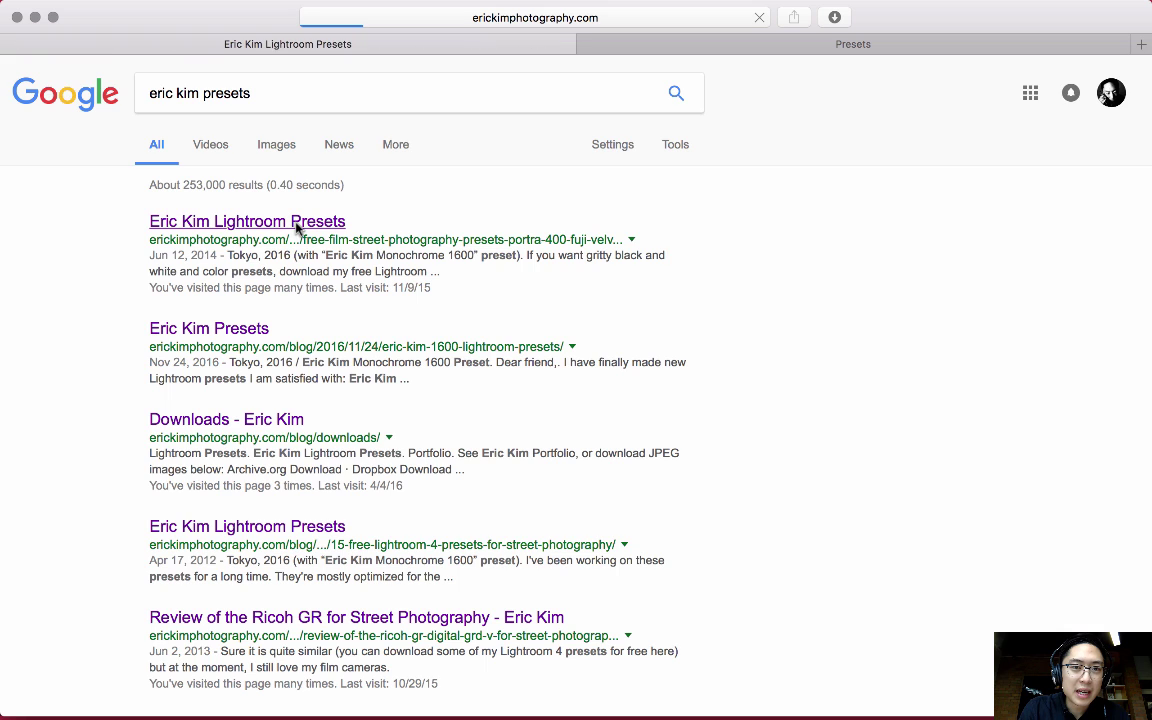
Step: Download the free Lightroom presets from the page and unpack Eric Kim Presets.zip
{"action": "scroll", "coordinate": [296, 229], "scroll_direction": "down", "scroll_amount": 5}
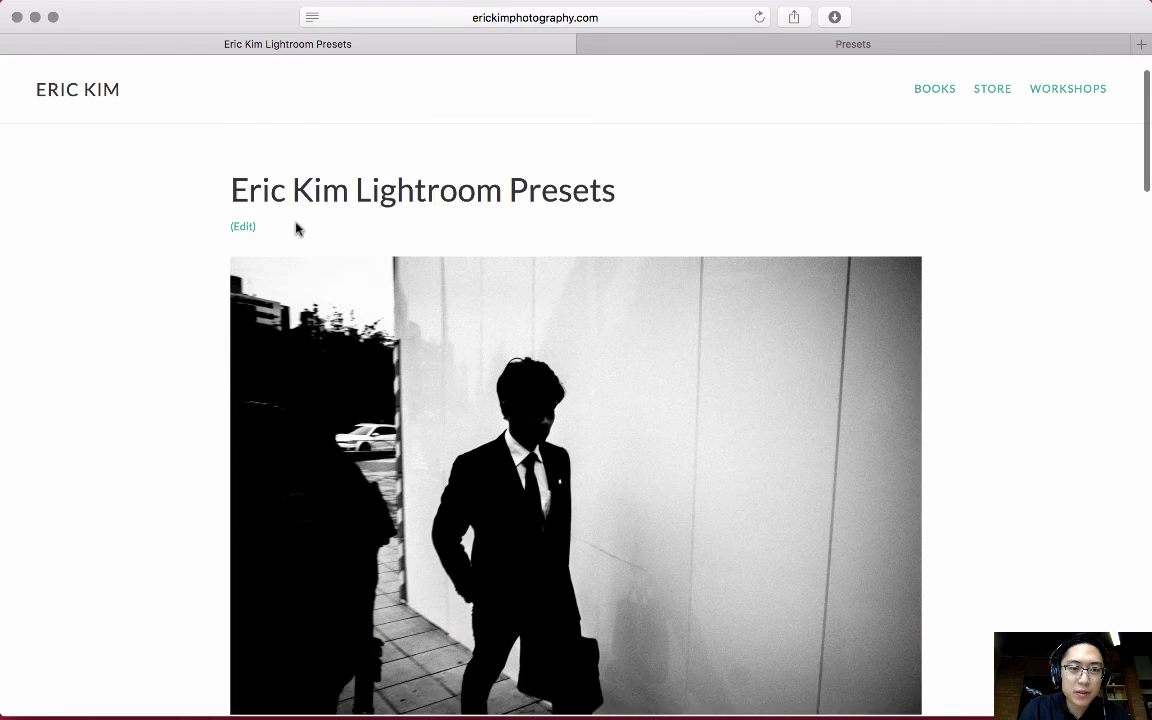
{"action": "left_click", "coordinate": [757, 381]}
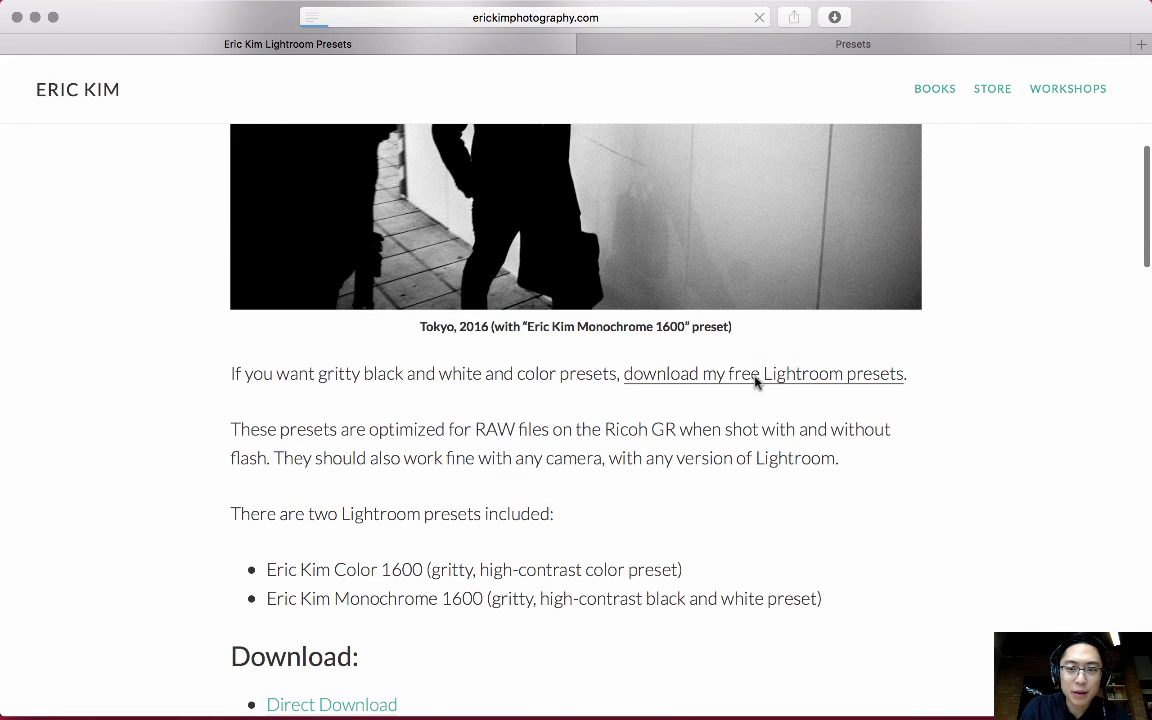
{"action": "left_click", "coordinate": [838, 17]}
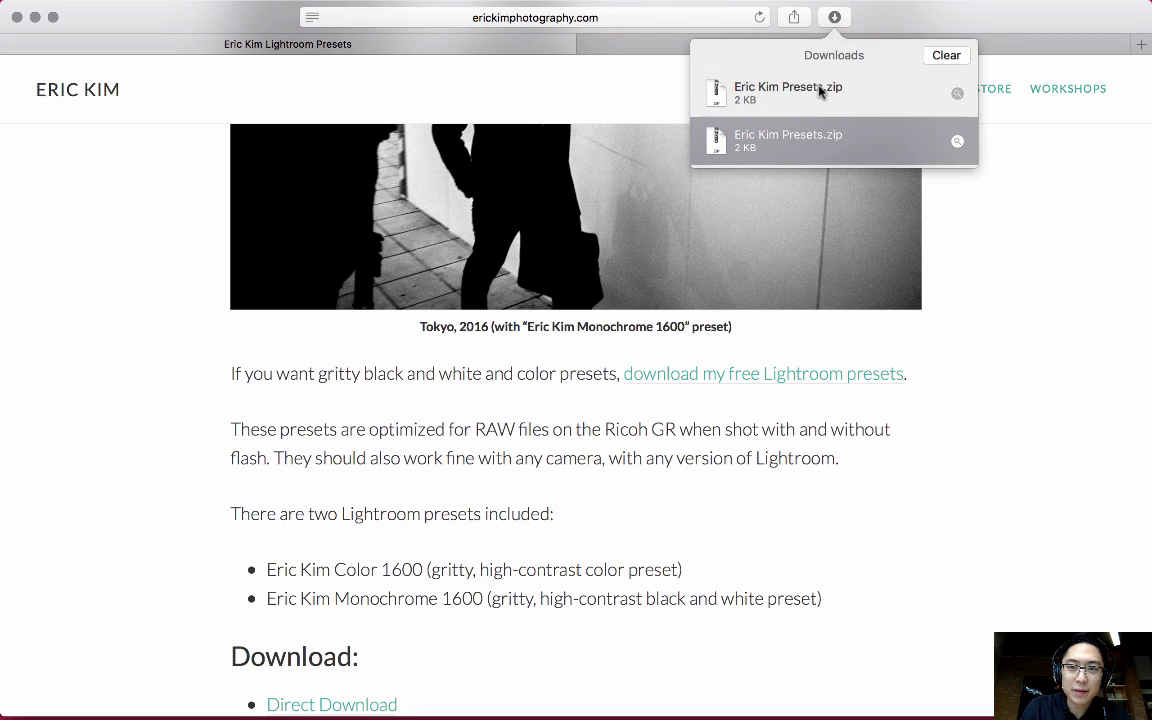
{"action": "double_click", "coordinate": [740, 88]}
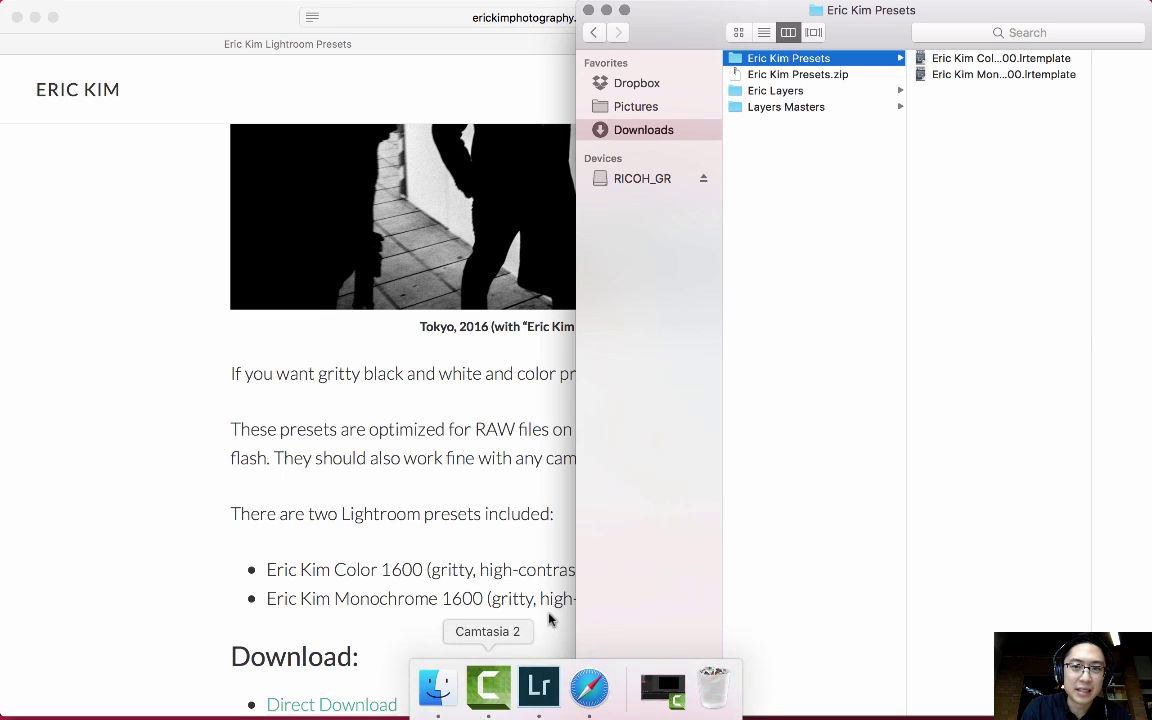
Step: Examine the Color 1600 and Monochrome 1600 preset files in Finder, and check the Presets page's full address back in Safari
{"action": "left_click", "coordinate": [993, 62]}
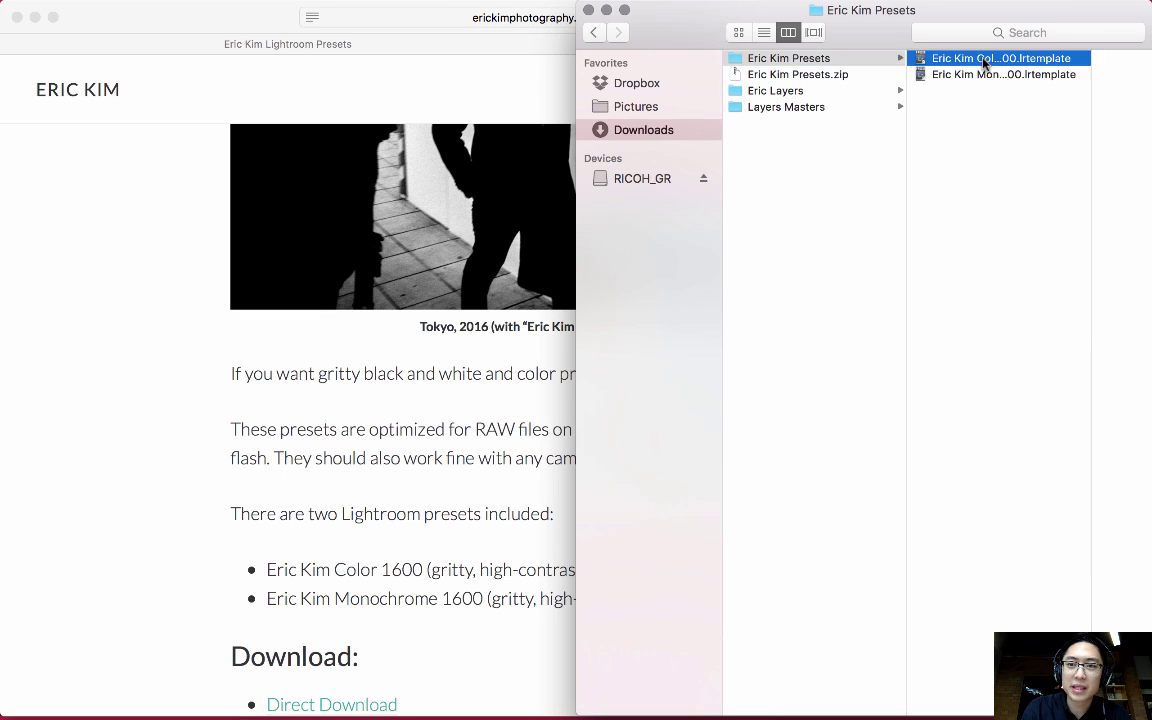
{"action": "key", "text": "Down"}
{"action": "key", "text": "Up"}
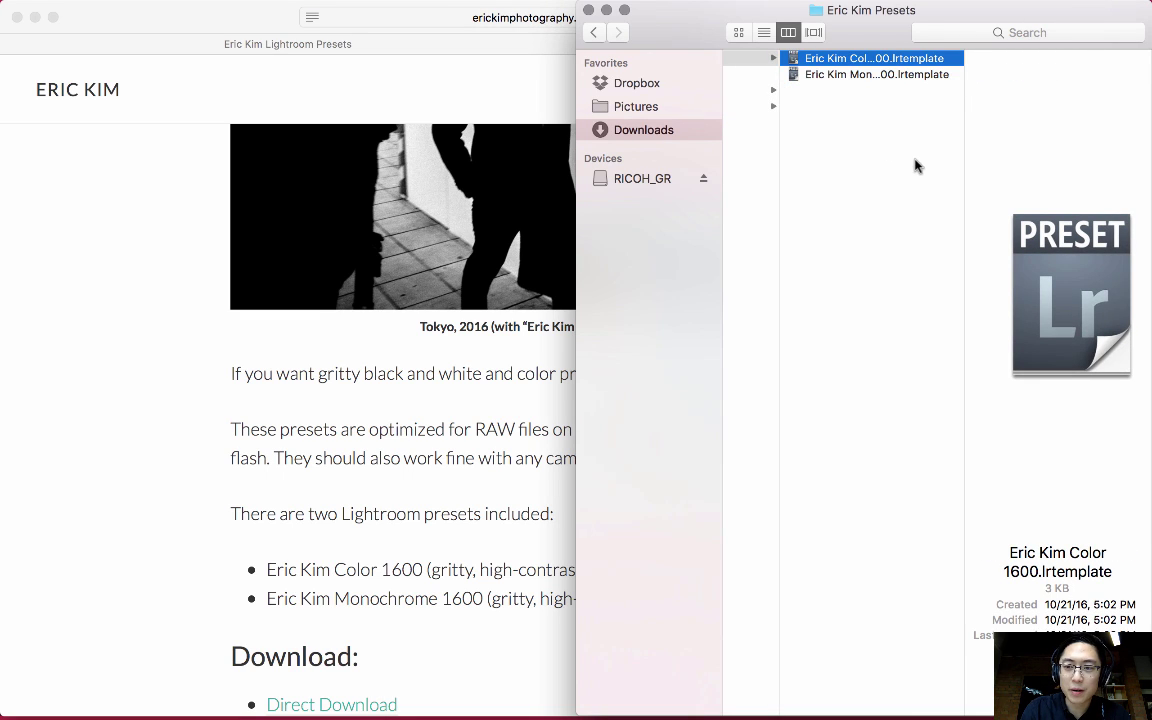
{"action": "key", "text": "Down"}
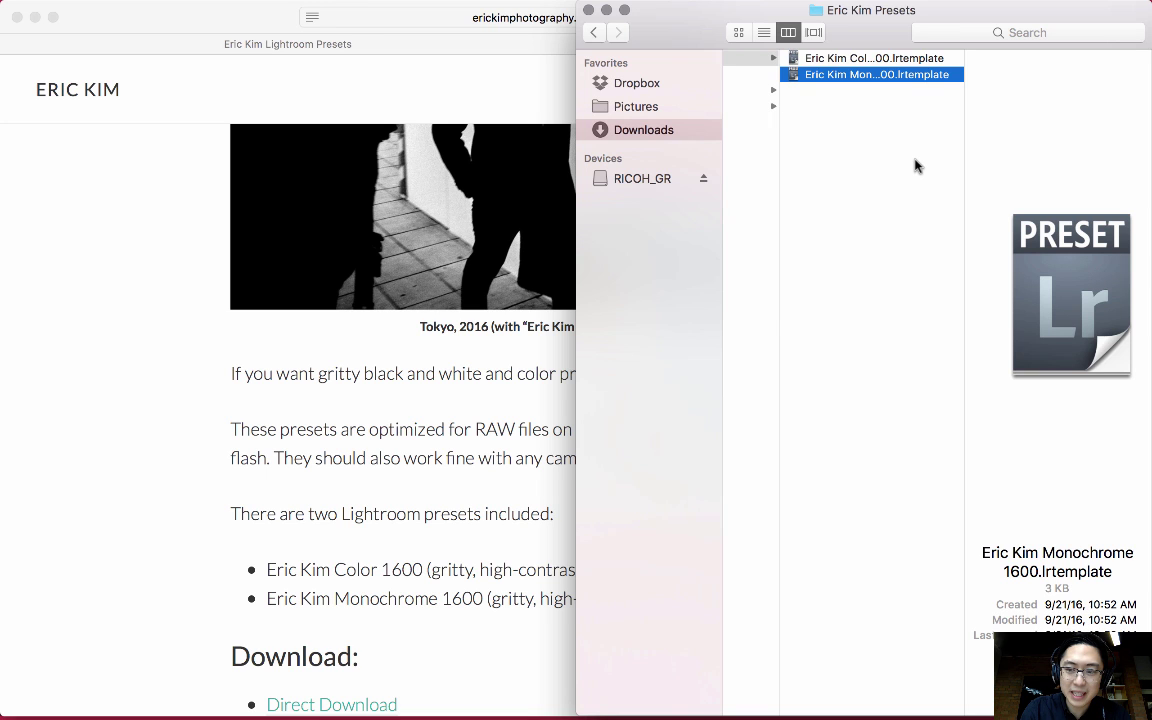
{"action": "key", "text": "super+Tab"}
{"action": "key", "text": "ctrl+Tab"}
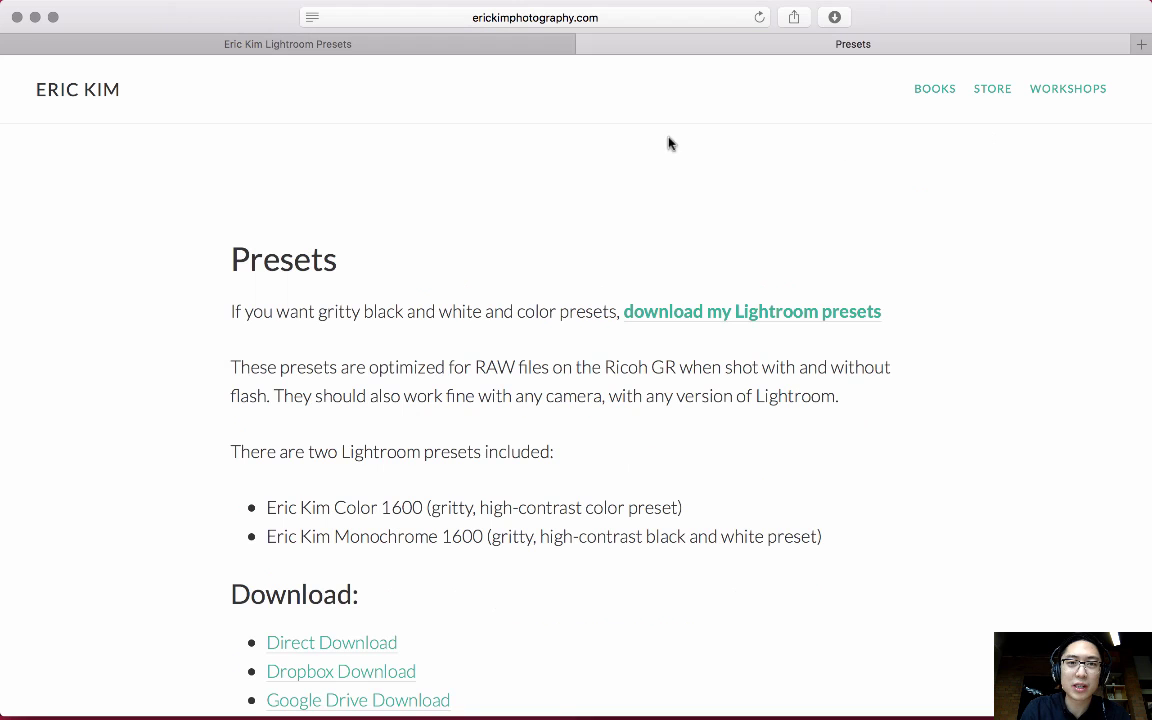
{"action": "left_click", "coordinate": [566, 18]}
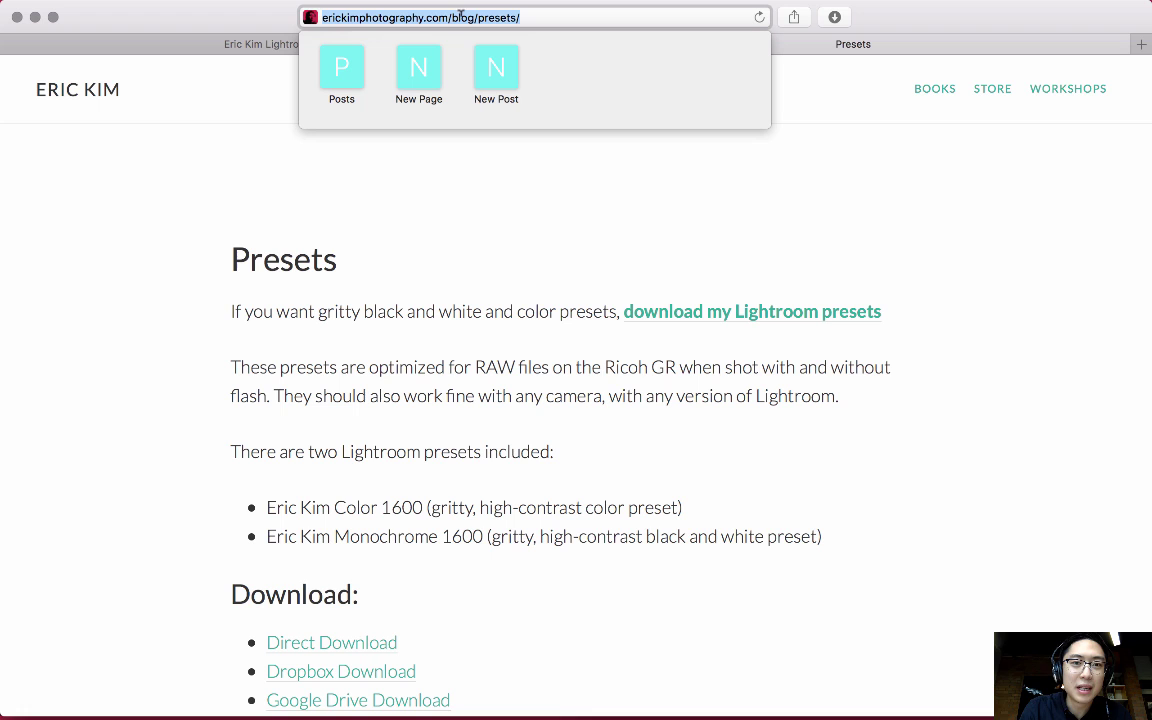
{"action": "left_click", "coordinate": [557, 174]}
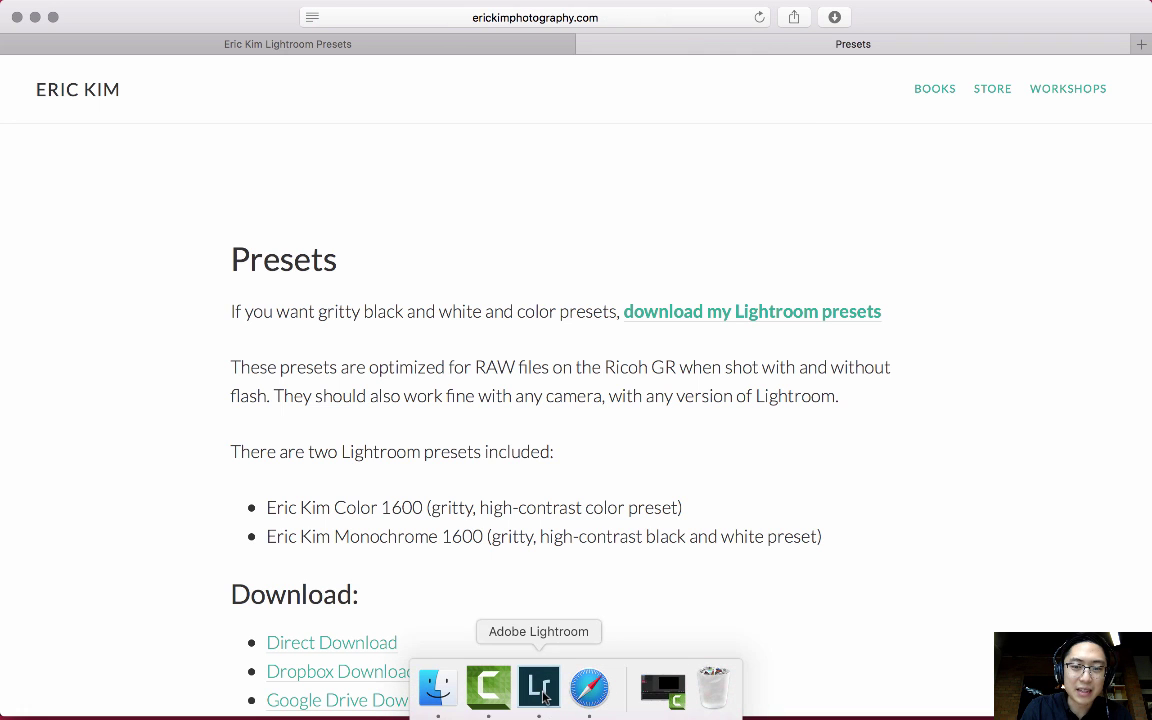
Step: Switch back to Lightroom, check the photo thumbnails and start importing all the checked photos from the card
{"action": "left_click", "coordinate": [541, 690]}
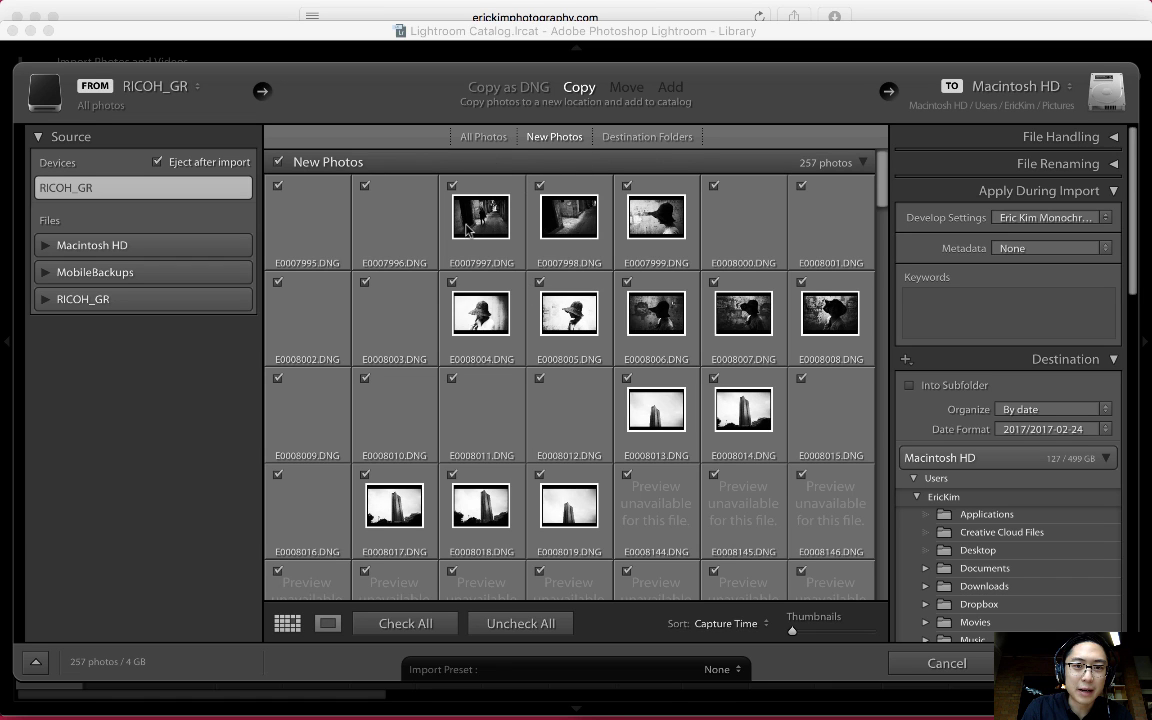
{"action": "scroll", "coordinate": [674, 340], "scroll_direction": "down", "scroll_amount": 20}
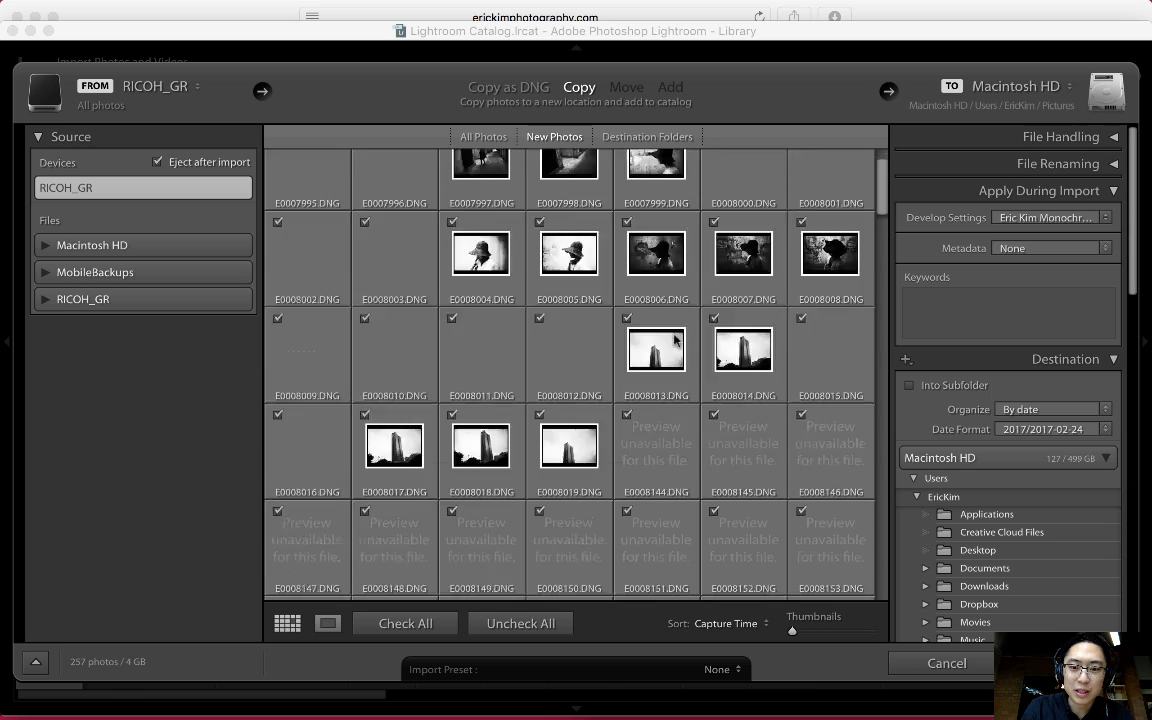
{"action": "scroll", "coordinate": [674, 340], "scroll_direction": "up", "scroll_amount": 20}
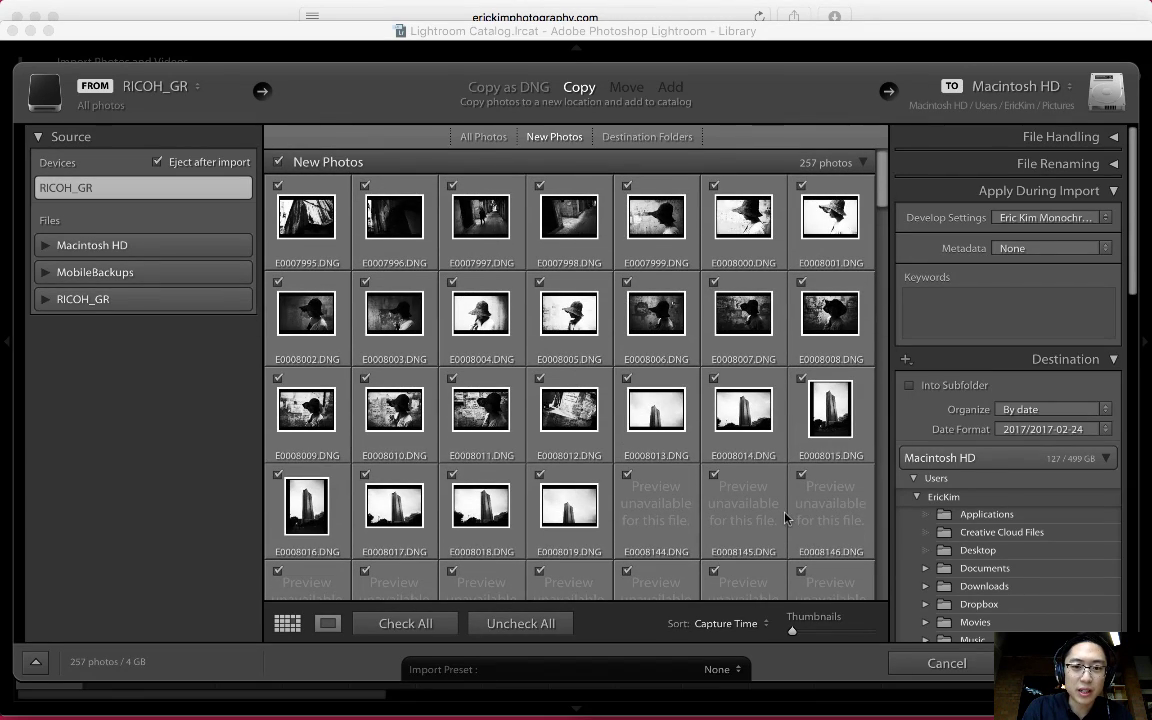
{"action": "key", "text": "Return"}
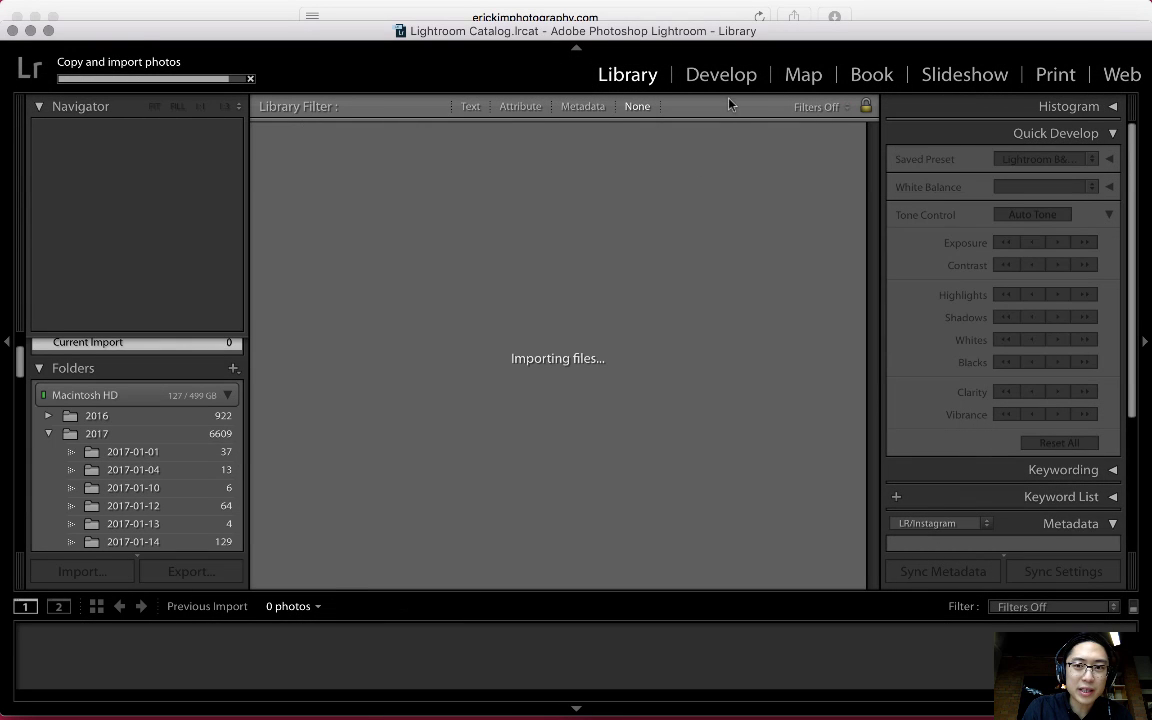
Step: In the Develop module, import both preset files from the Eric Kim Presets folder in Downloads into User Presets
{"action": "left_click", "coordinate": [721, 75]}
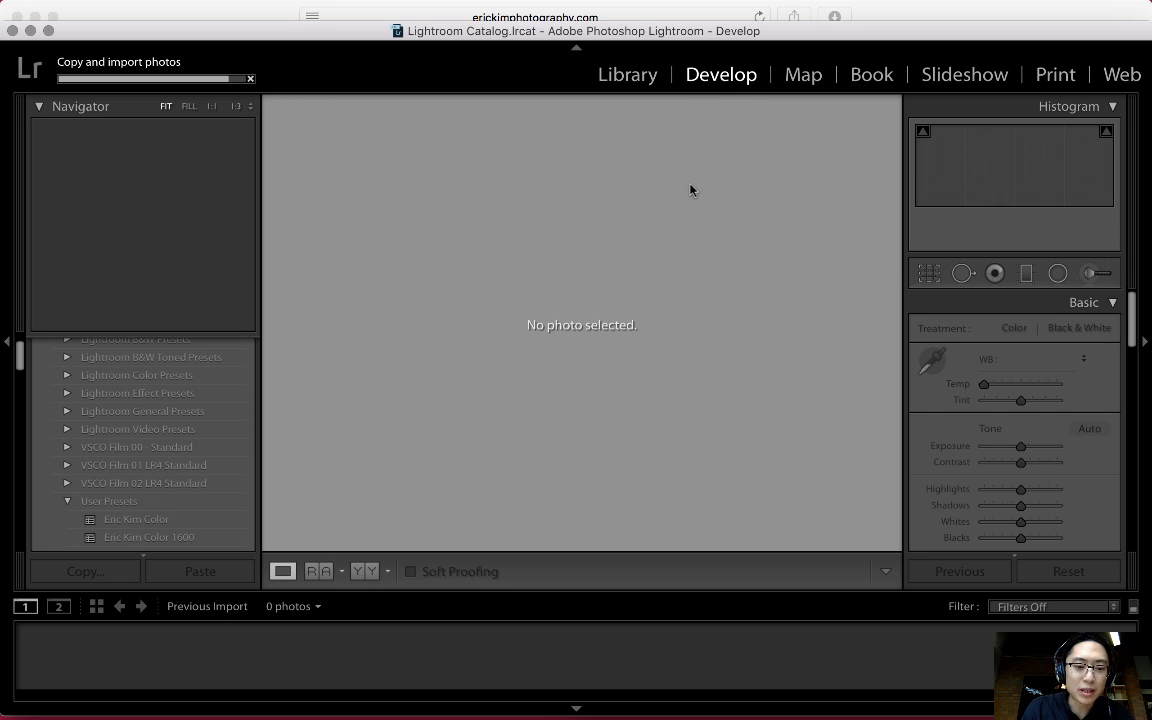
{"action": "right_click", "coordinate": [187, 508]}
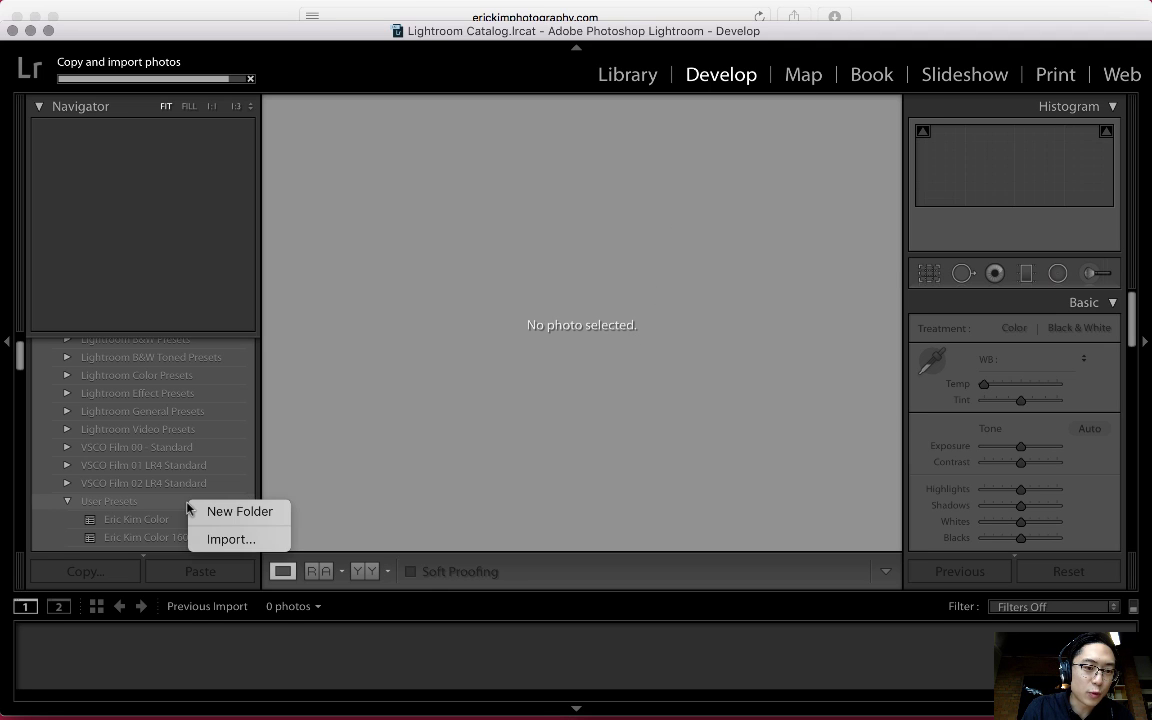
{"action": "key", "text": "Escape"}
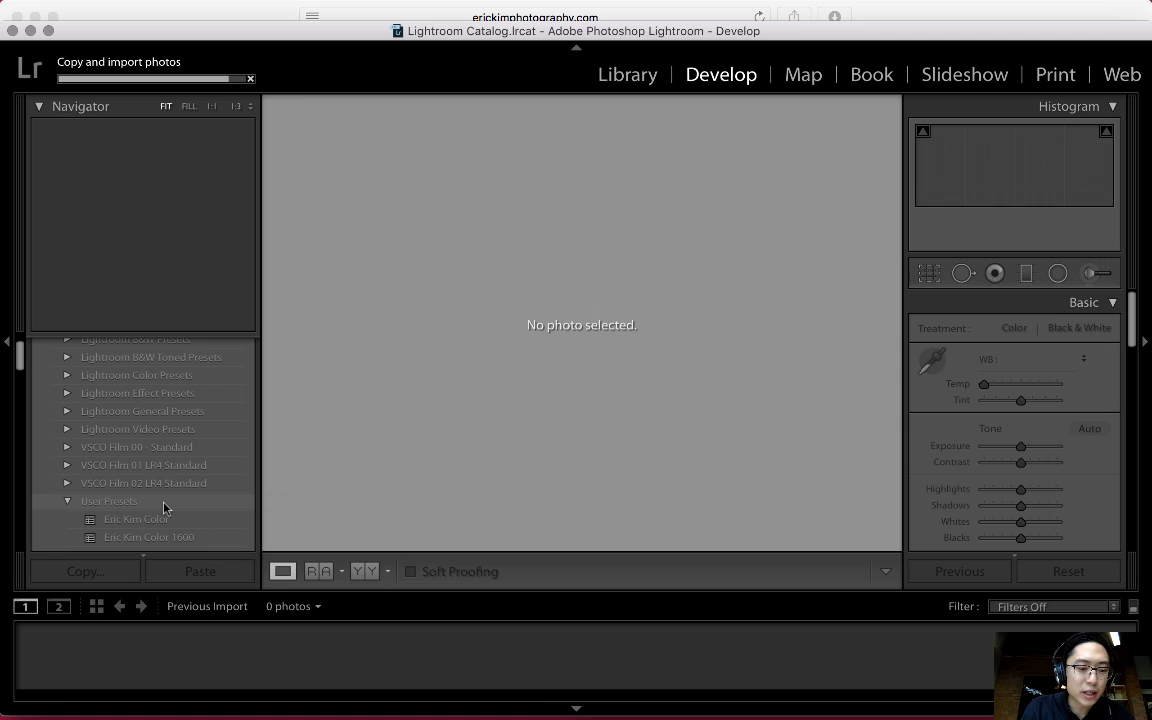
{"action": "right_click", "coordinate": [163, 506]}
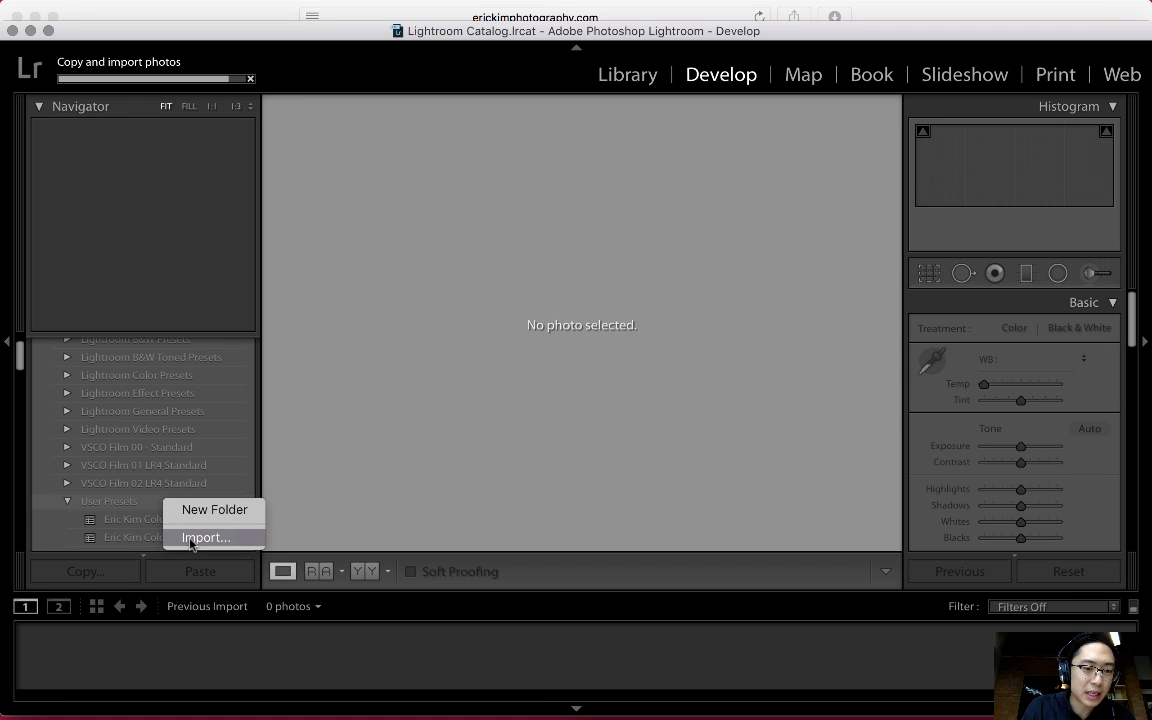
{"action": "left_click", "coordinate": [191, 540]}
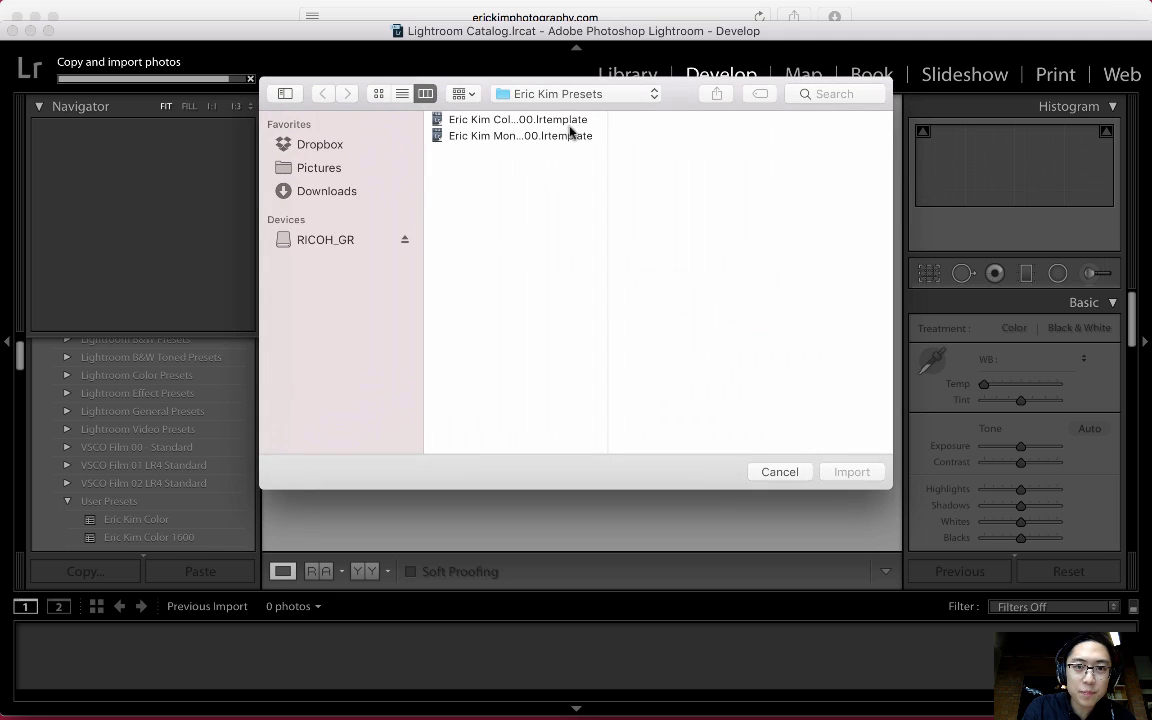
{"action": "left_click", "coordinate": [310, 190]}
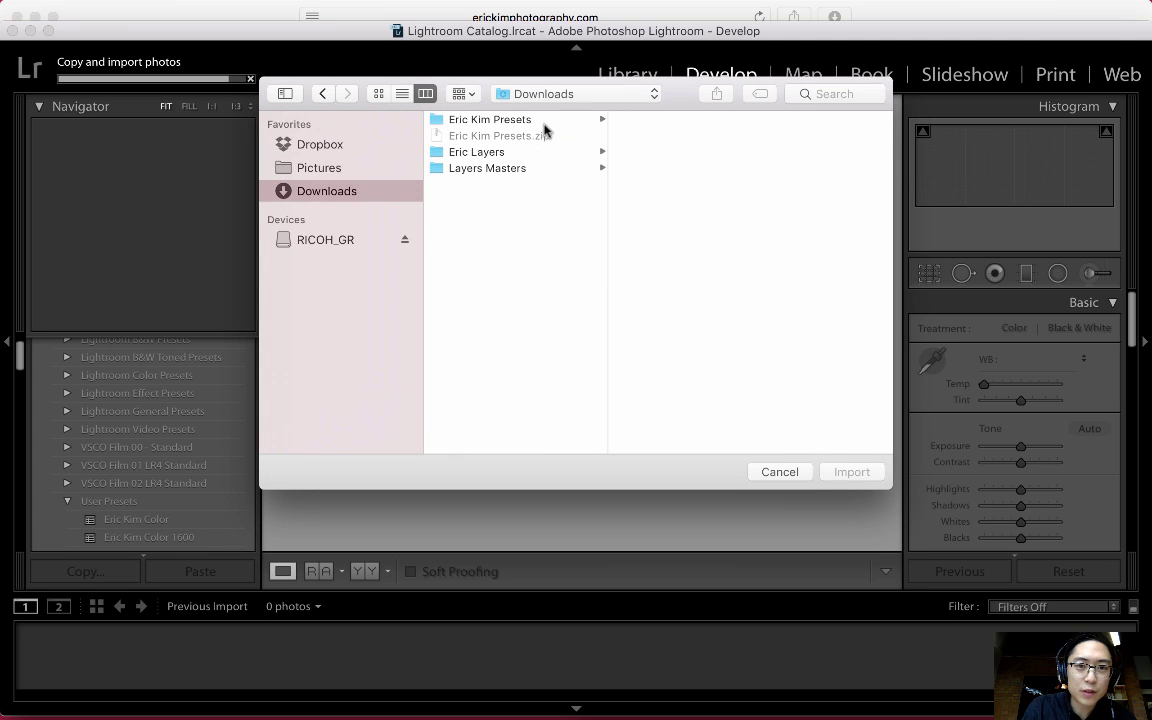
{"action": "left_click", "coordinate": [558, 123]}
{"action": "key", "text": "Right"}
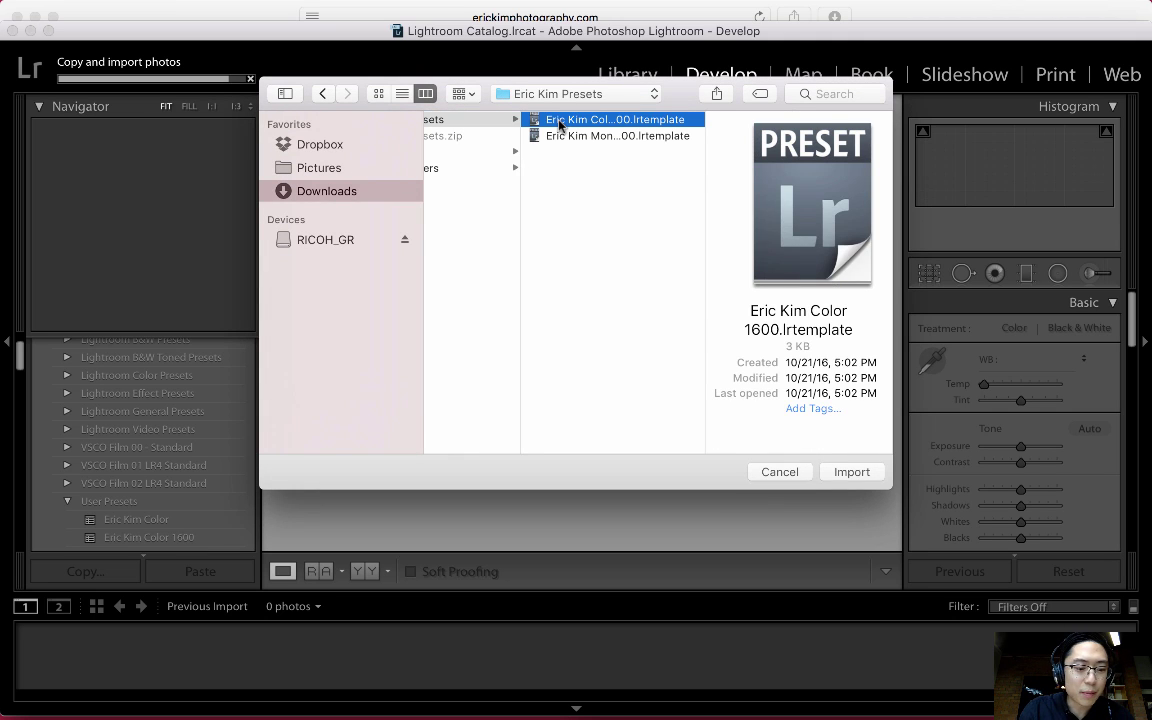
{"action": "key", "text": "super+a"}
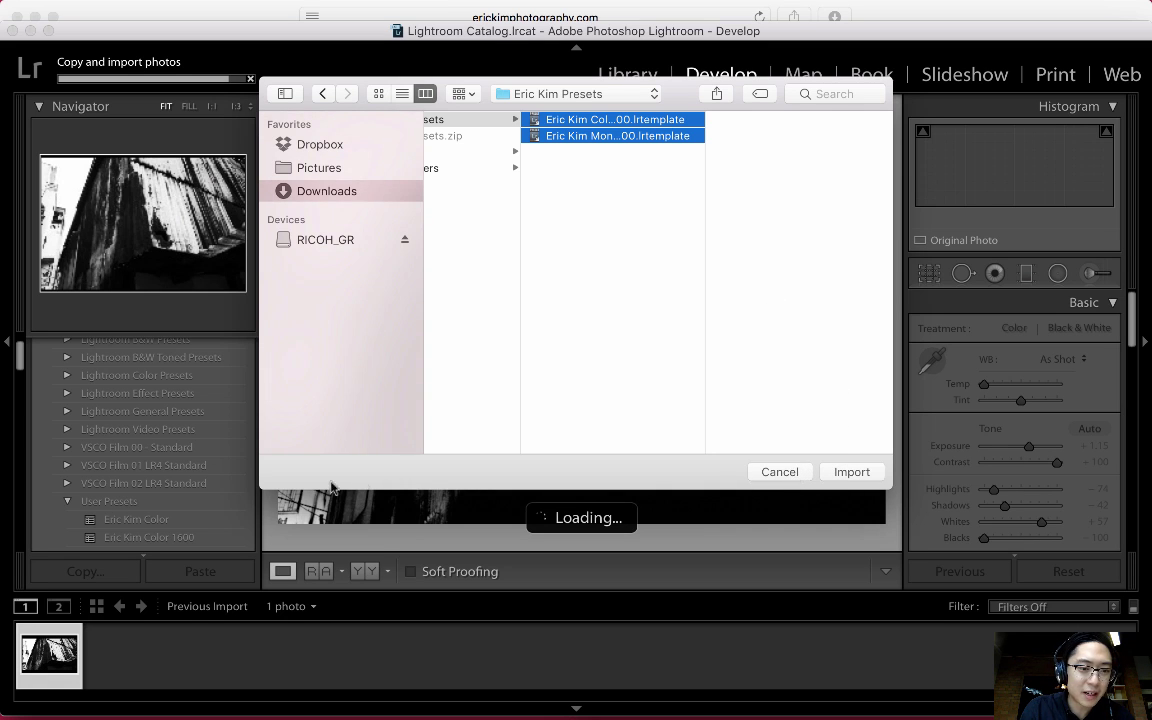
{"action": "key", "text": "Return"}
Step: Try the Eric Kim Color 1600 v10 preset on the imported photo and return it to Eric Kim Monochrome 1600
{"action": "scroll", "coordinate": [197, 451], "scroll_direction": "down", "scroll_amount": 2}
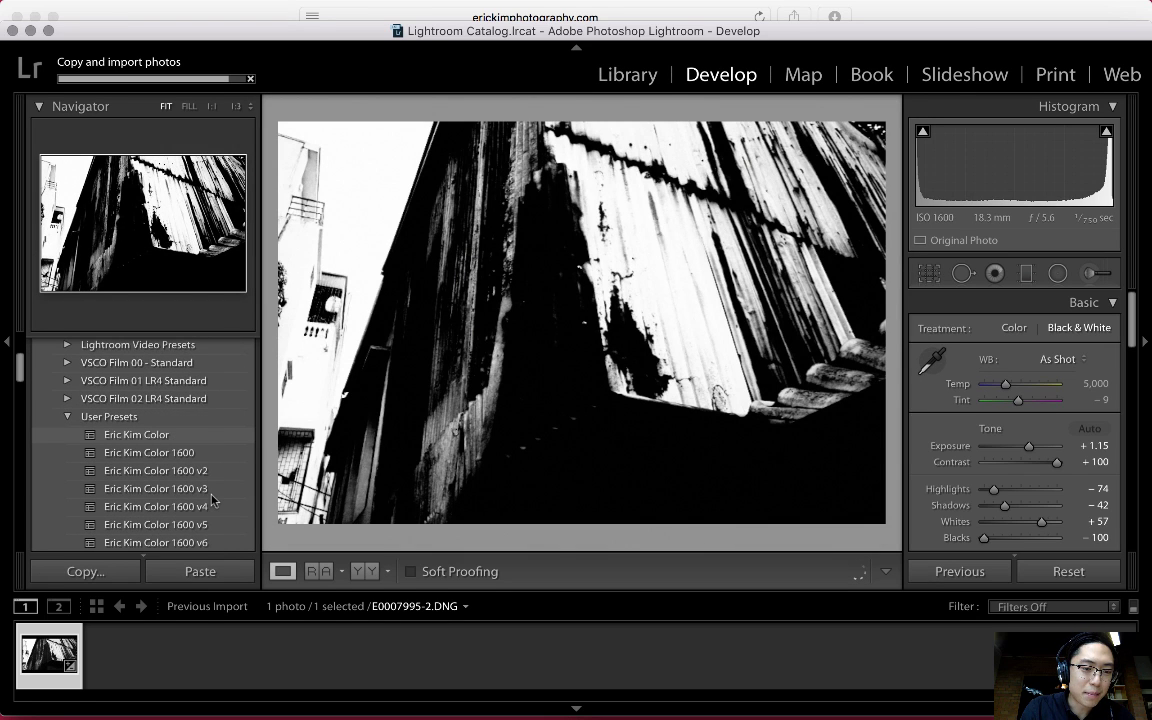
{"action": "scroll", "coordinate": [211, 500], "scroll_direction": "down", "scroll_amount": 5}
{"action": "scroll", "coordinate": [211, 500], "scroll_direction": "up", "scroll_amount": 1}
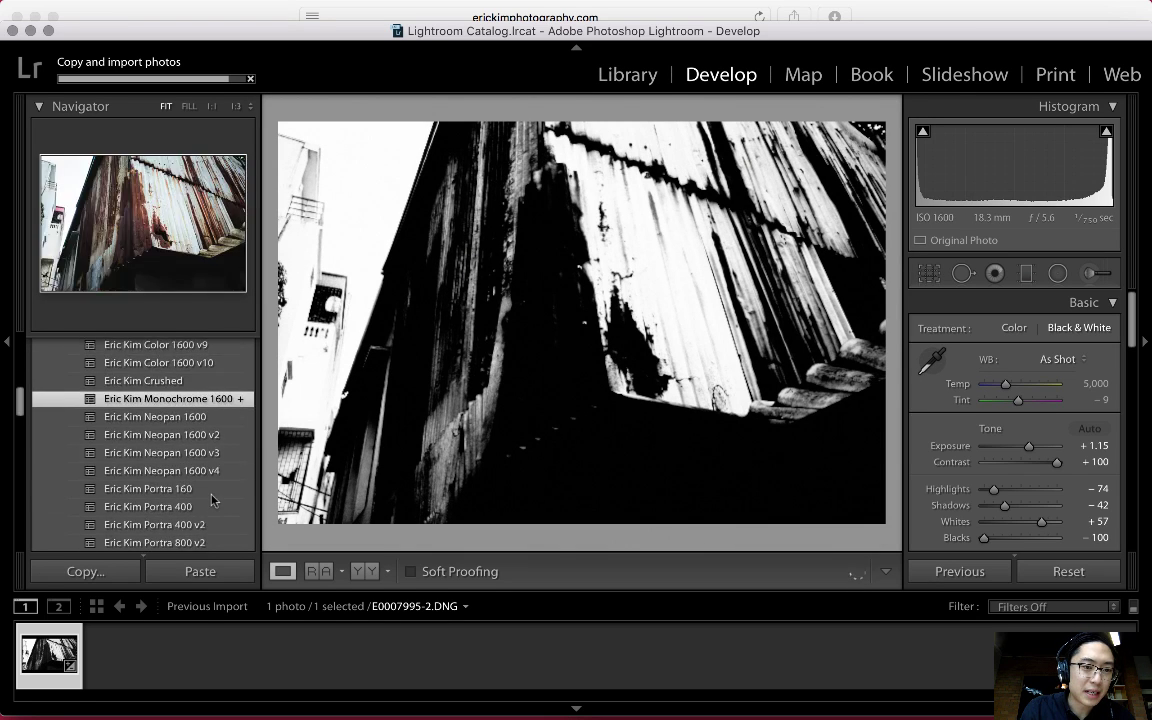
{"action": "scroll", "coordinate": [212, 408], "scroll_direction": "up", "scroll_amount": 1}
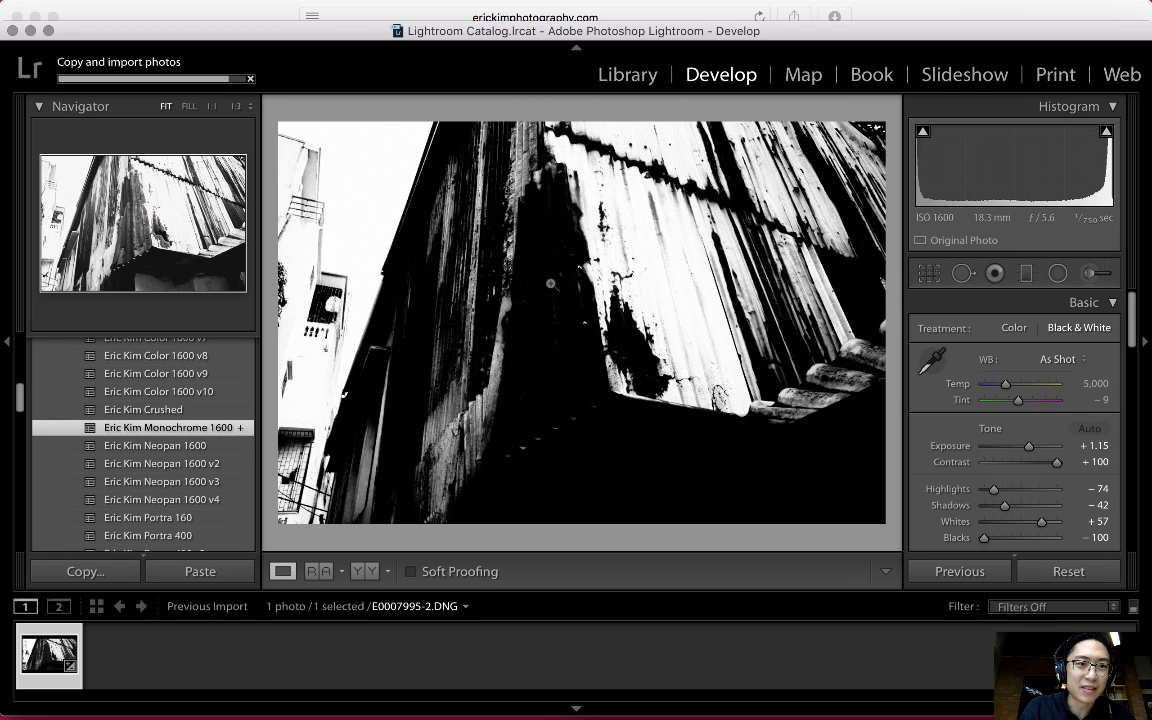
{"action": "left_click", "coordinate": [188, 395]}
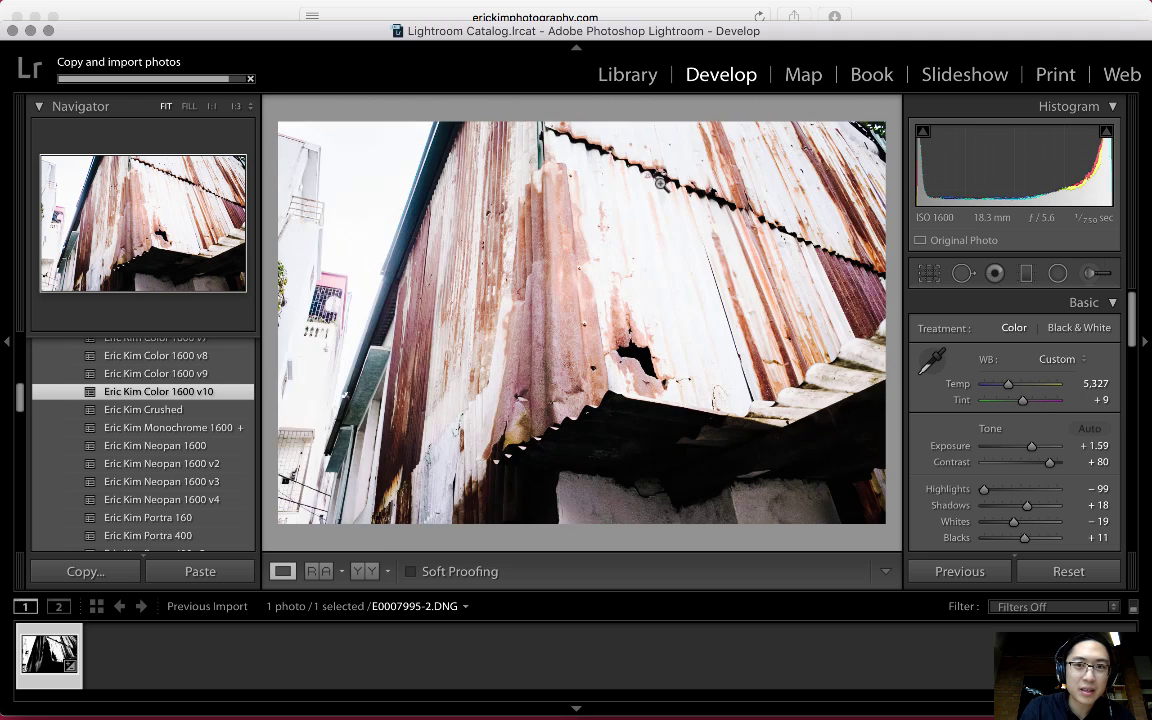
{"action": "left_click", "coordinate": [217, 430]}
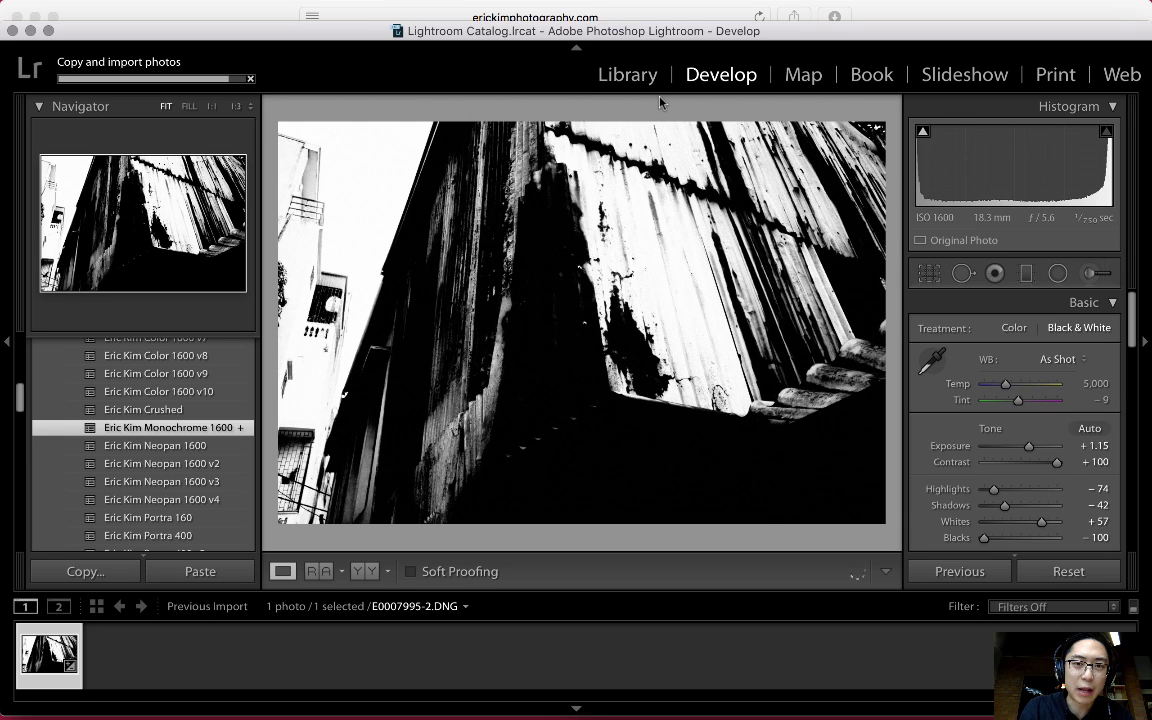
Step: Return to the Library grid, open the 2017-02-21 folder and look through its photos
{"action": "key", "text": "g"}
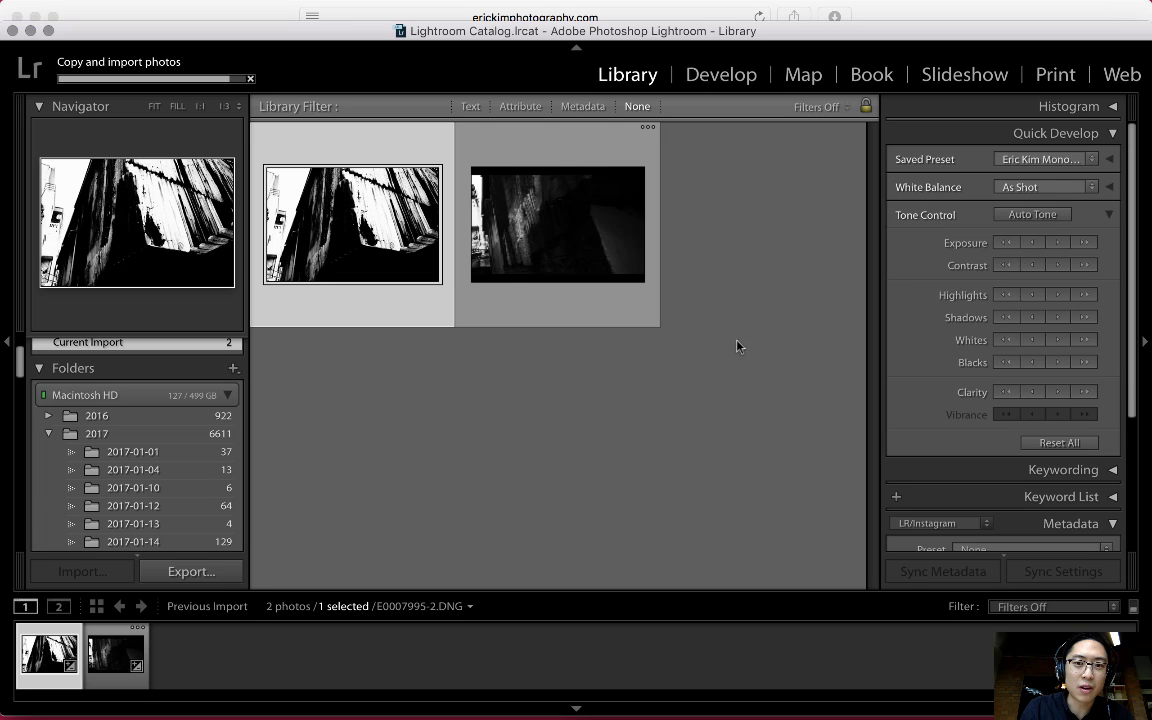
{"action": "scroll", "coordinate": [155, 475], "scroll_direction": "down", "scroll_amount": 10}
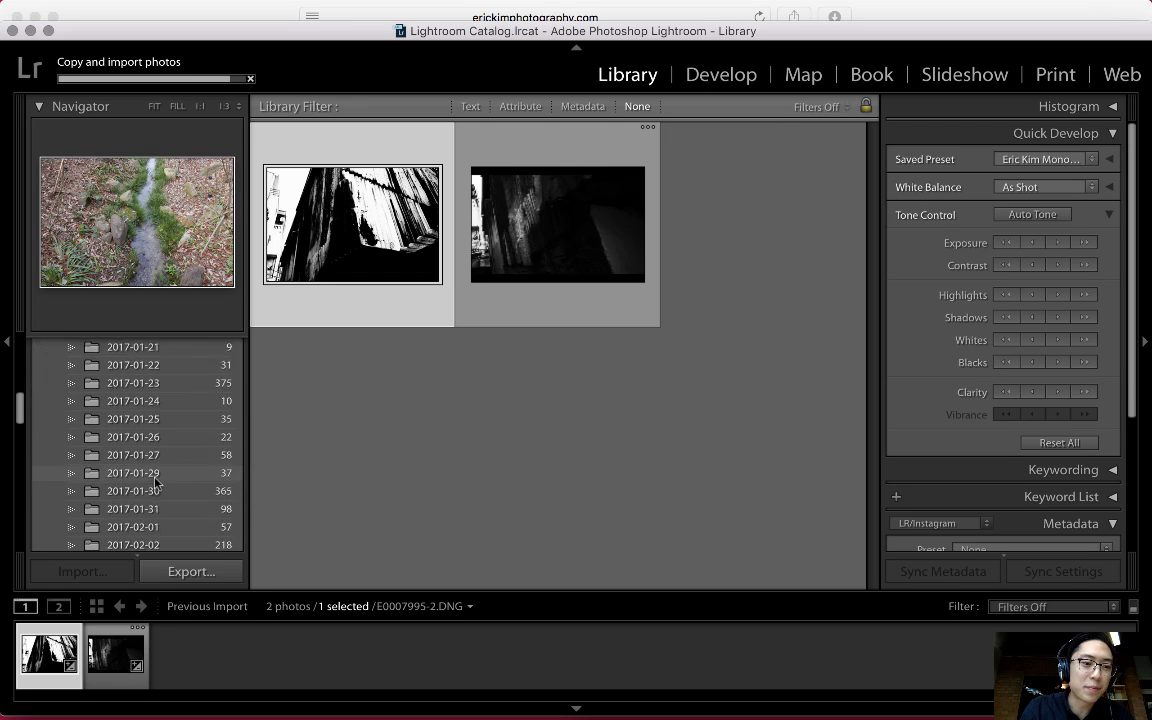
{"action": "scroll", "coordinate": [160, 470], "scroll_direction": "up", "scroll_amount": 2}
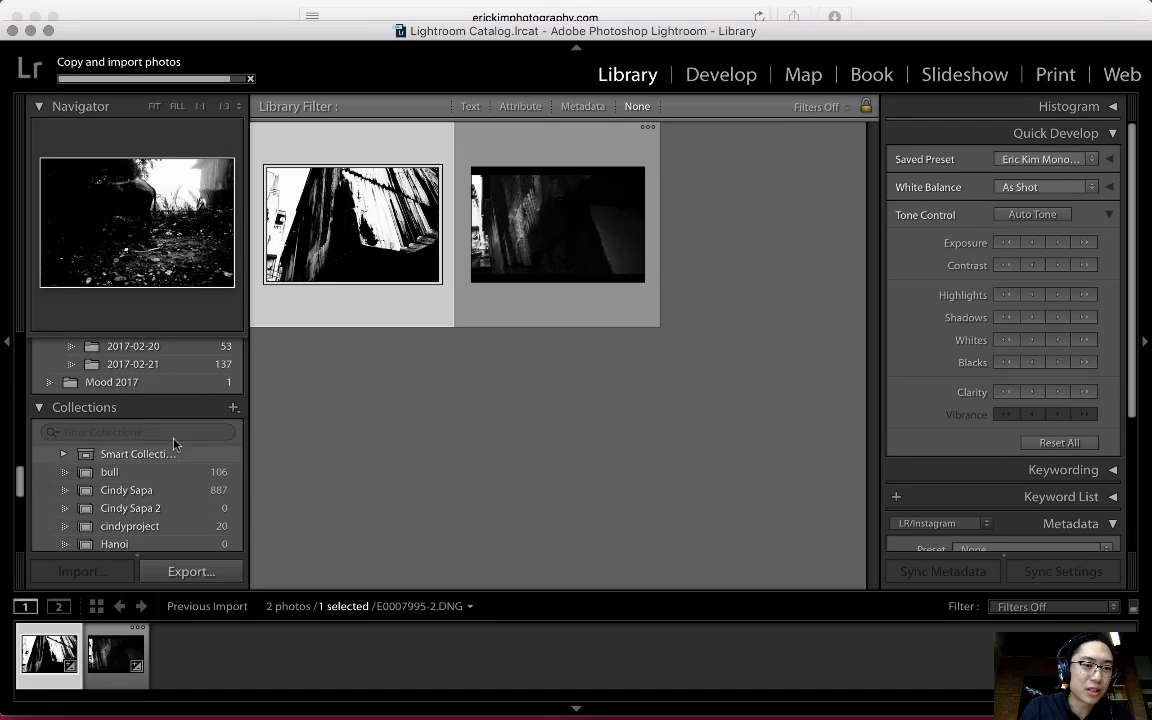
{"action": "left_click", "coordinate": [200, 366]}
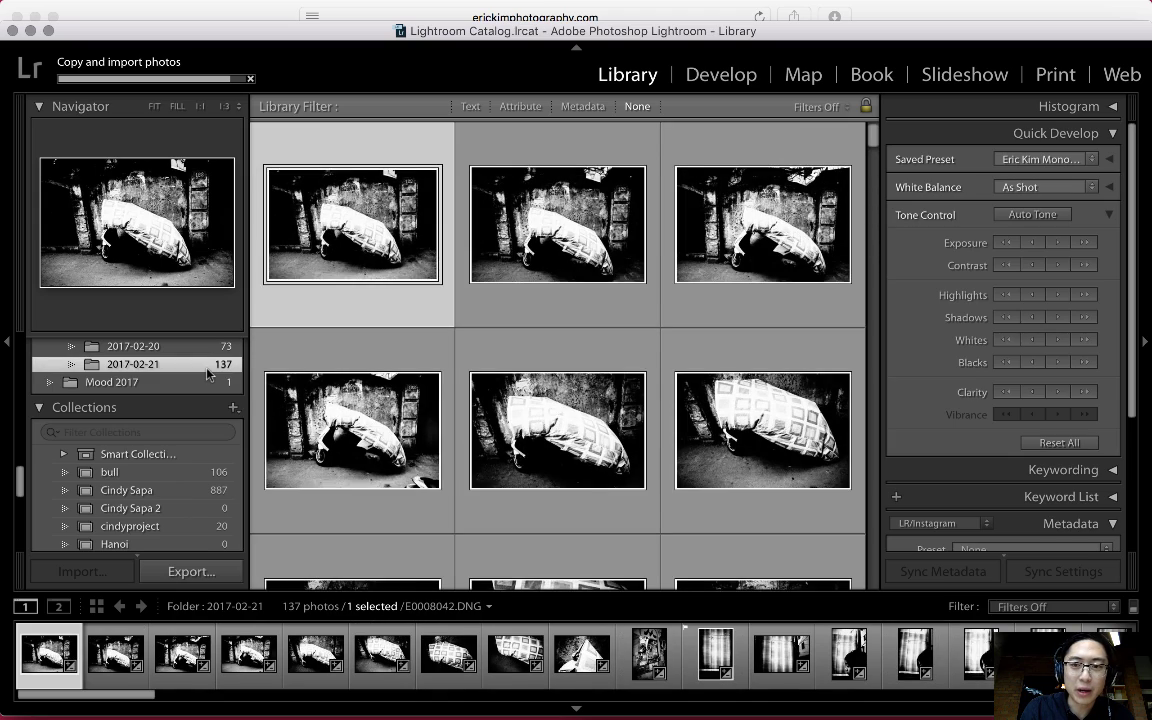
{"action": "scroll", "coordinate": [638, 367], "scroll_direction": "down", "scroll_amount": 1}
{"action": "scroll", "coordinate": [638, 367], "scroll_direction": "down", "scroll_amount": 15}
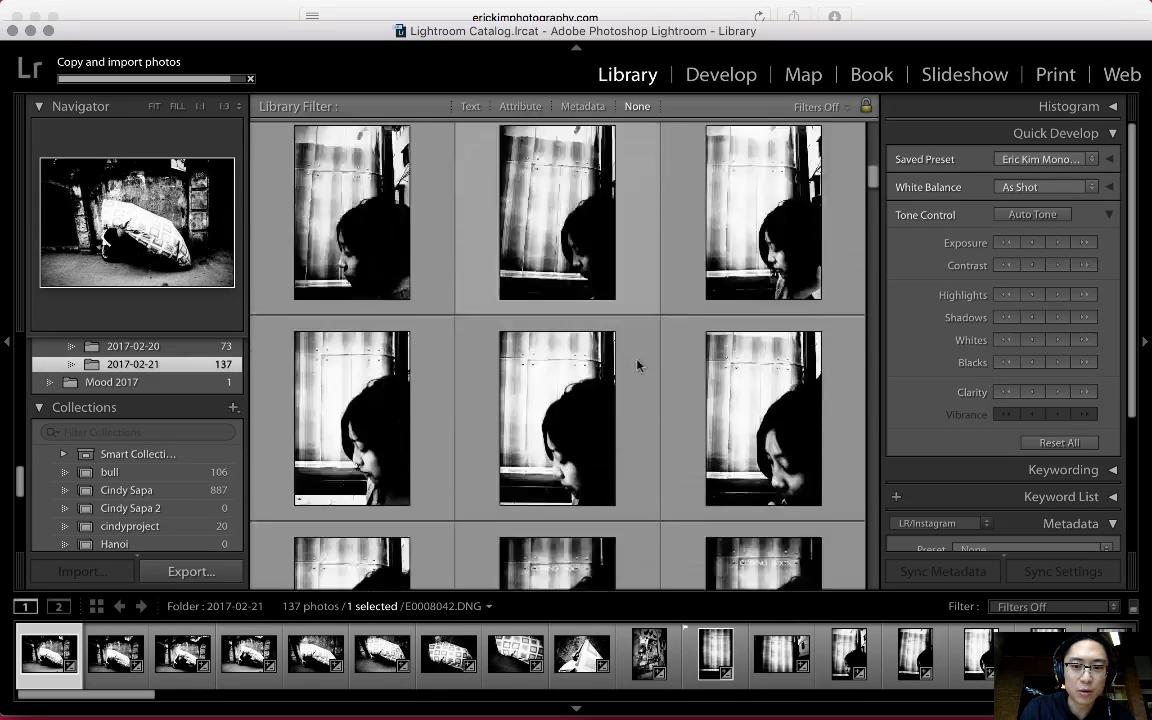
{"action": "scroll", "coordinate": [638, 366], "scroll_direction": "up", "scroll_amount": 15}
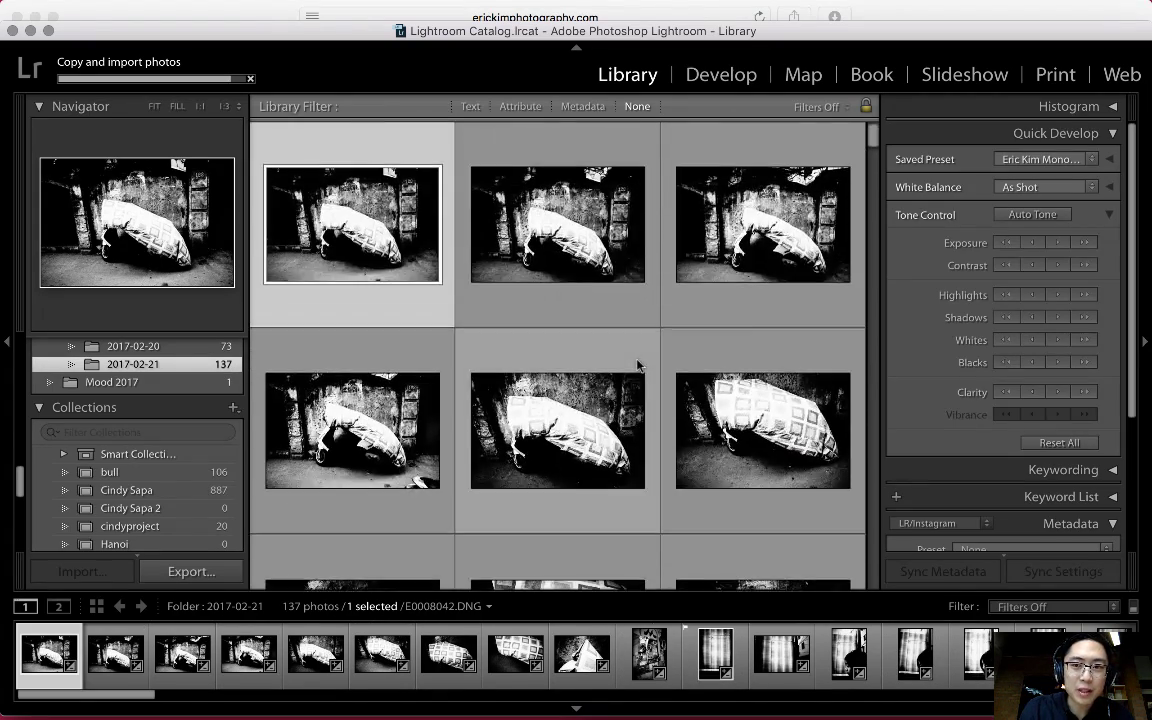
Step: Switch to the text editor and write the heading "# Lightroom Hotkeys" in the untitled document, leaving a blank line below
{"action": "key", "text": "super+space"}
{"action": "key", "text": "Escape"}
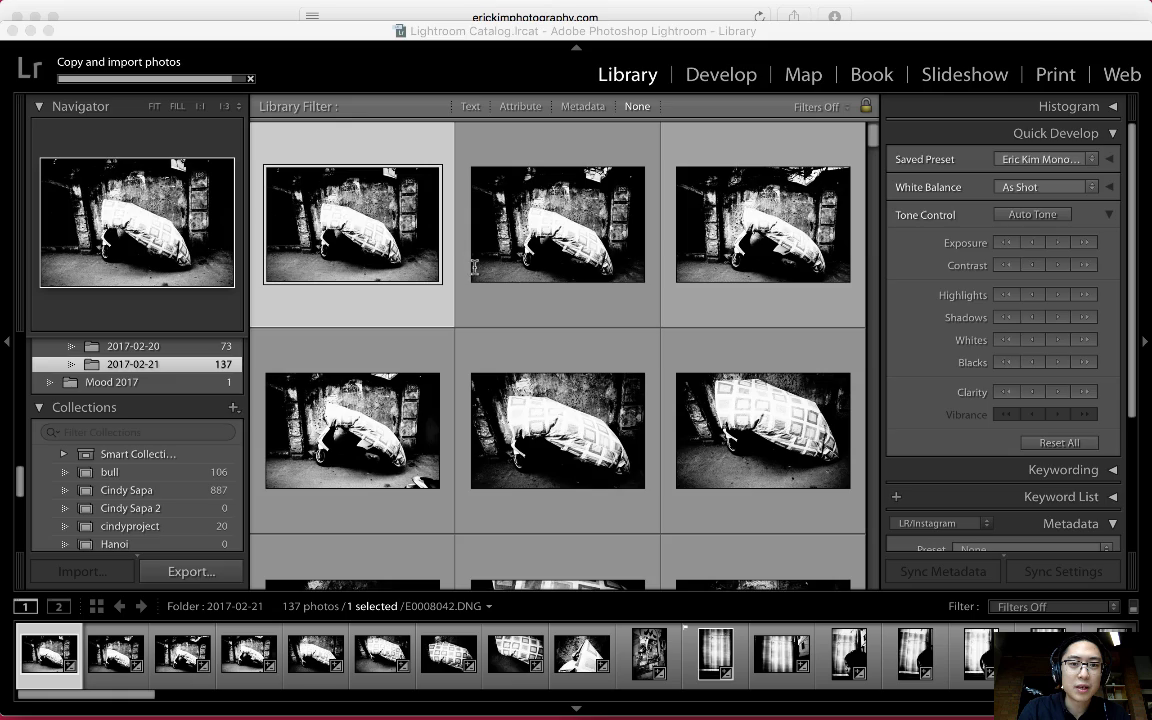
{"action": "key", "text": "super+Tab"}
{"action": "type", "text": "# Lightroom Htoke"}
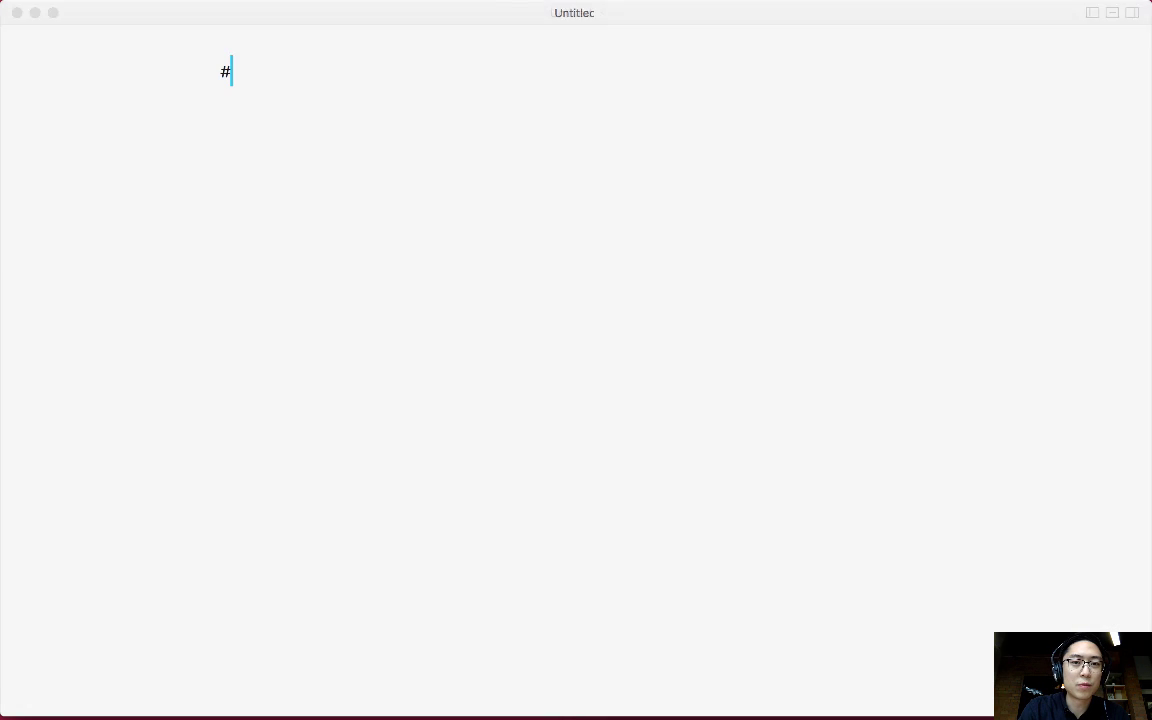
{"action": "key", "text": "BackSpace"}
{"action": "key", "text": "BackSpace"}
{"action": "key", "text": "BackSpace"}
{"action": "key", "text": "BackSpace"}
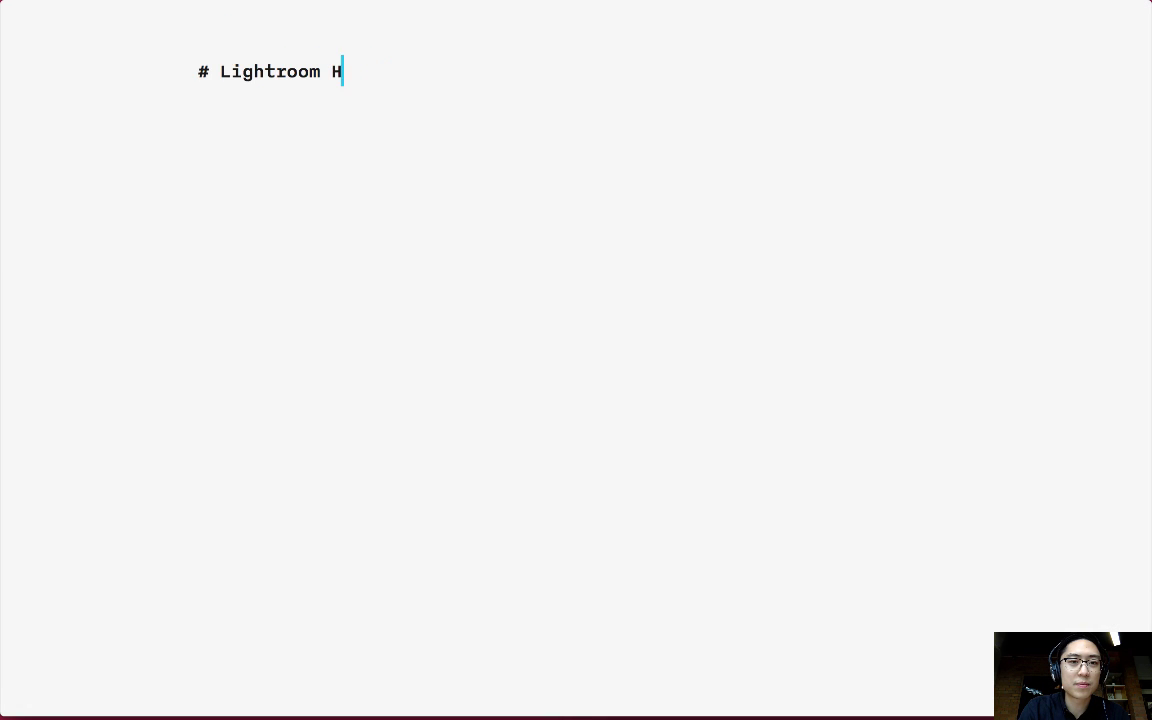
{"action": "type", "text": "otkeys"}
{"action": "key", "text": "Return"}
{"action": "key", "text": "Return"}
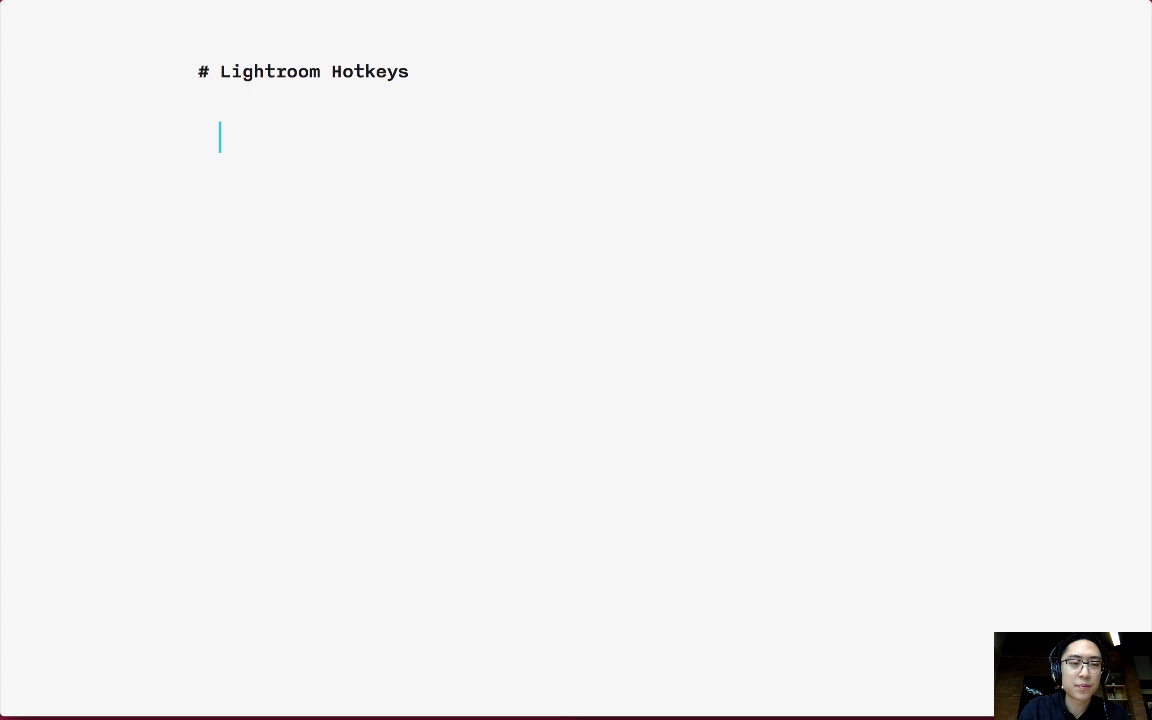
Step: Fit the notes window to the right half of the screen and add the line "Shift + Tab : Collapse all side windows"
{"action": "key", "text": "super+alt+Right"}
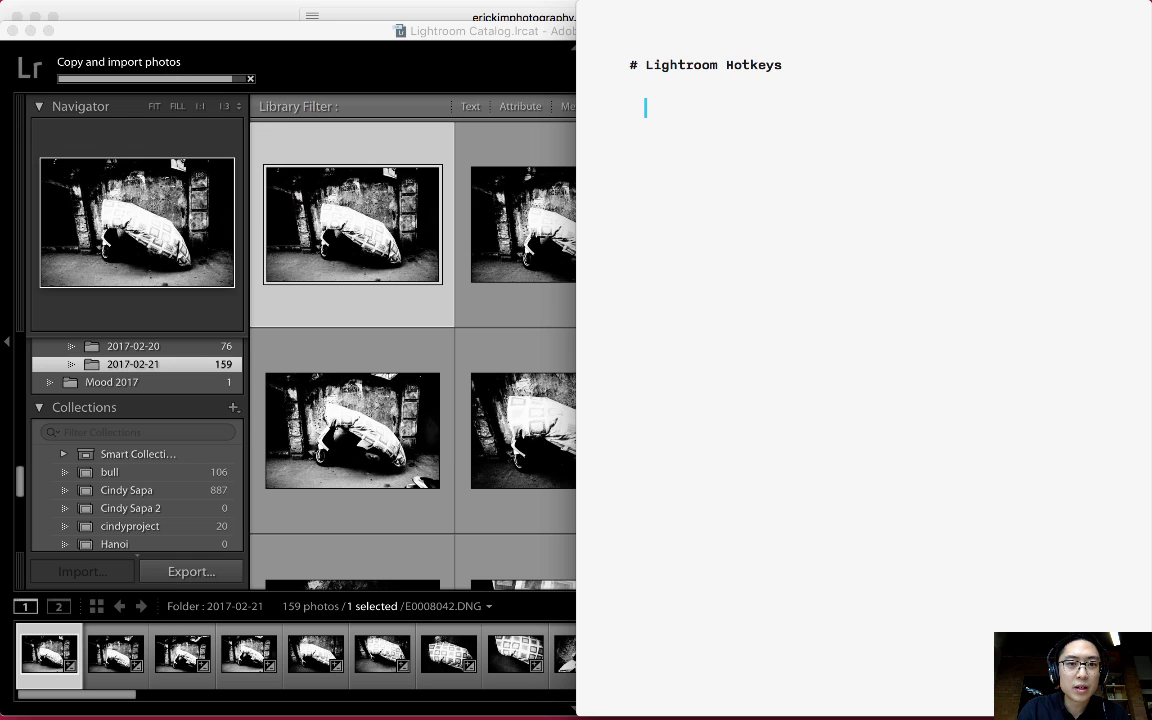
{"action": "type", "text": "S"}
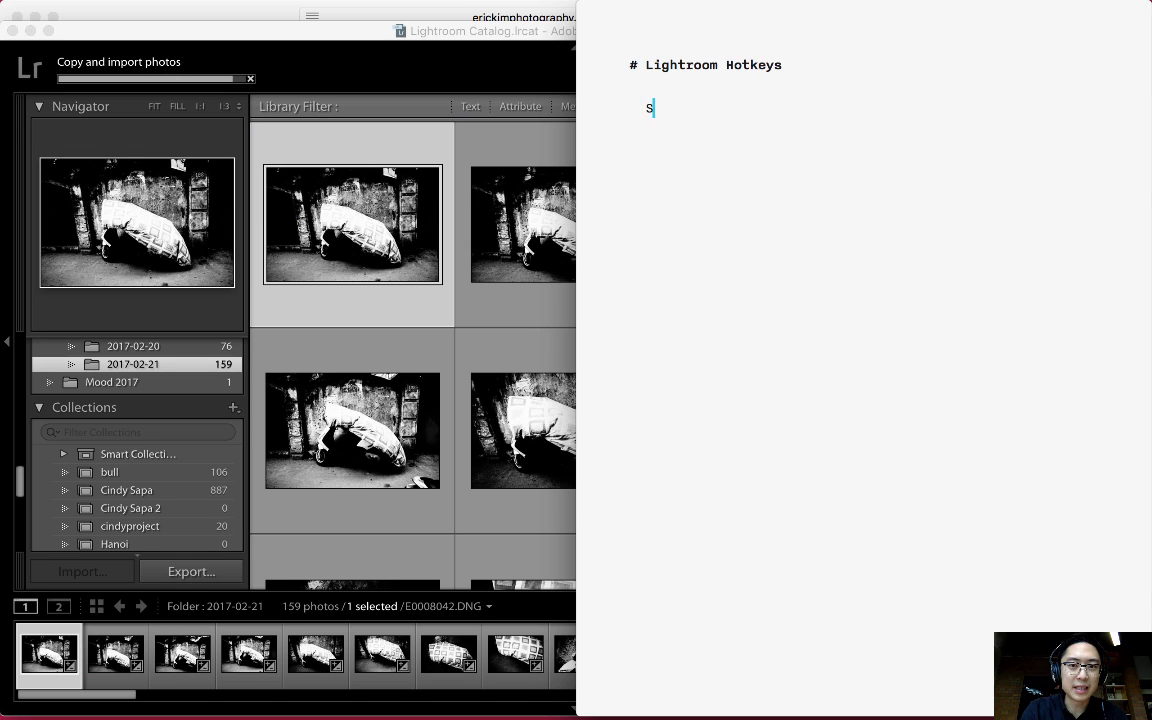
{"action": "type", "text": "hift + Tab"}
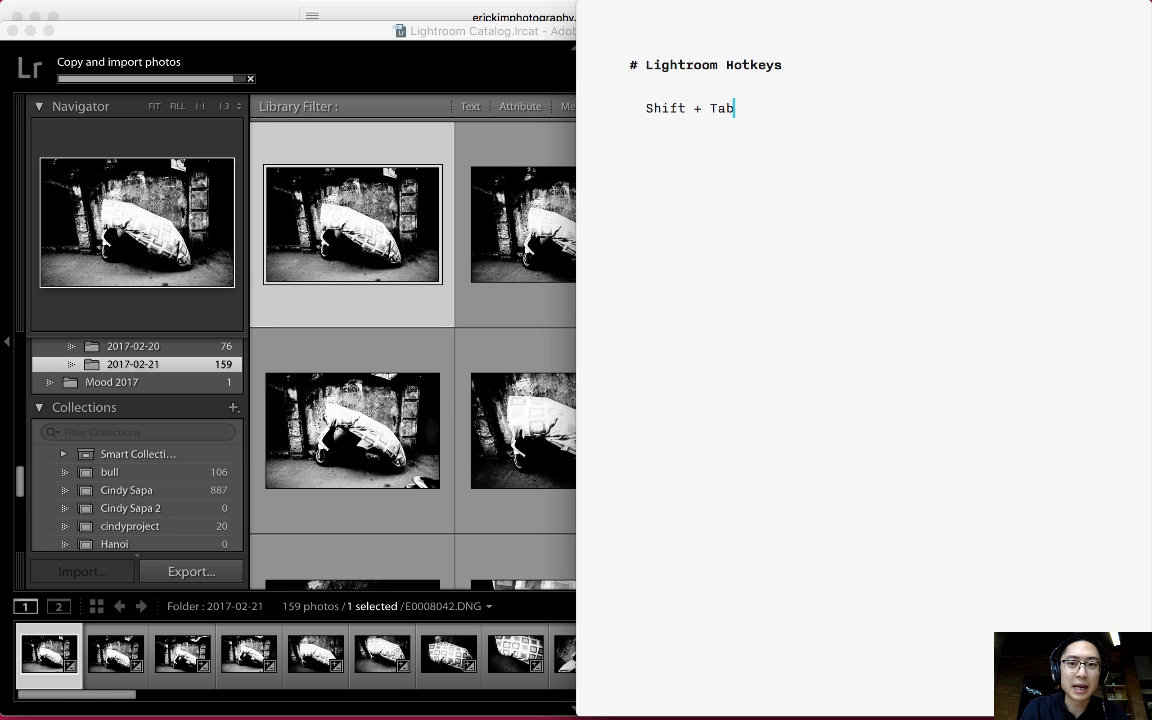
{"action": "type", "text": " : C"}
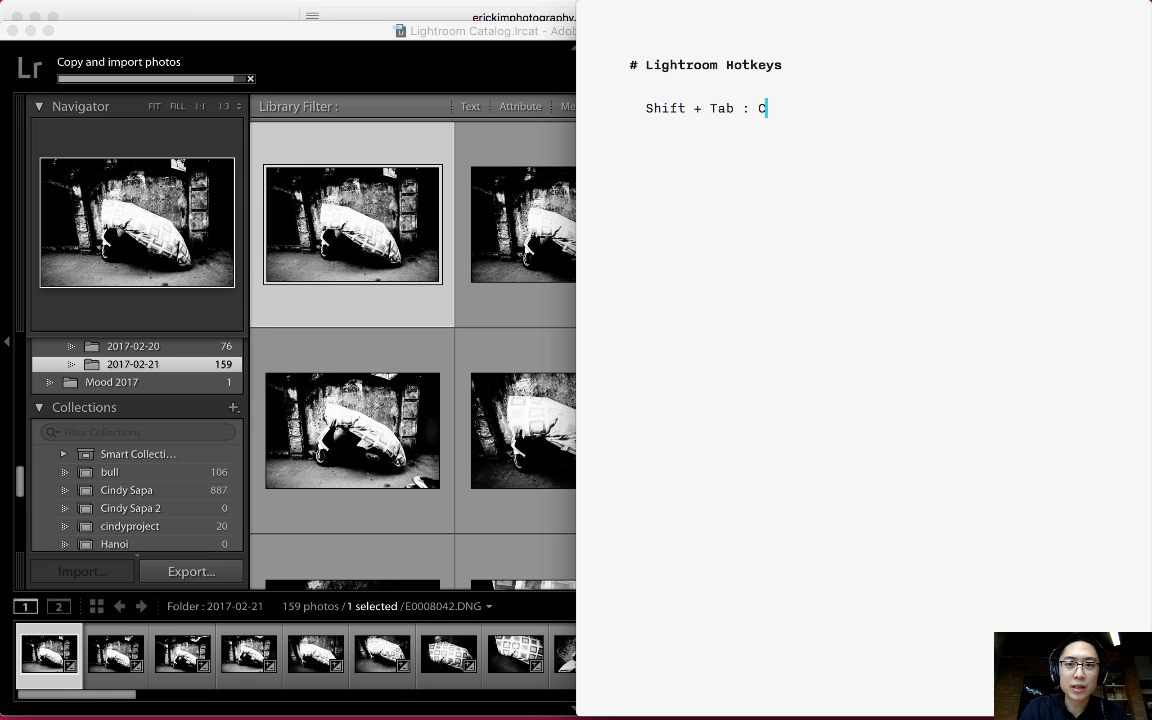
{"action": "type", "text": "ollapse all side windo"}
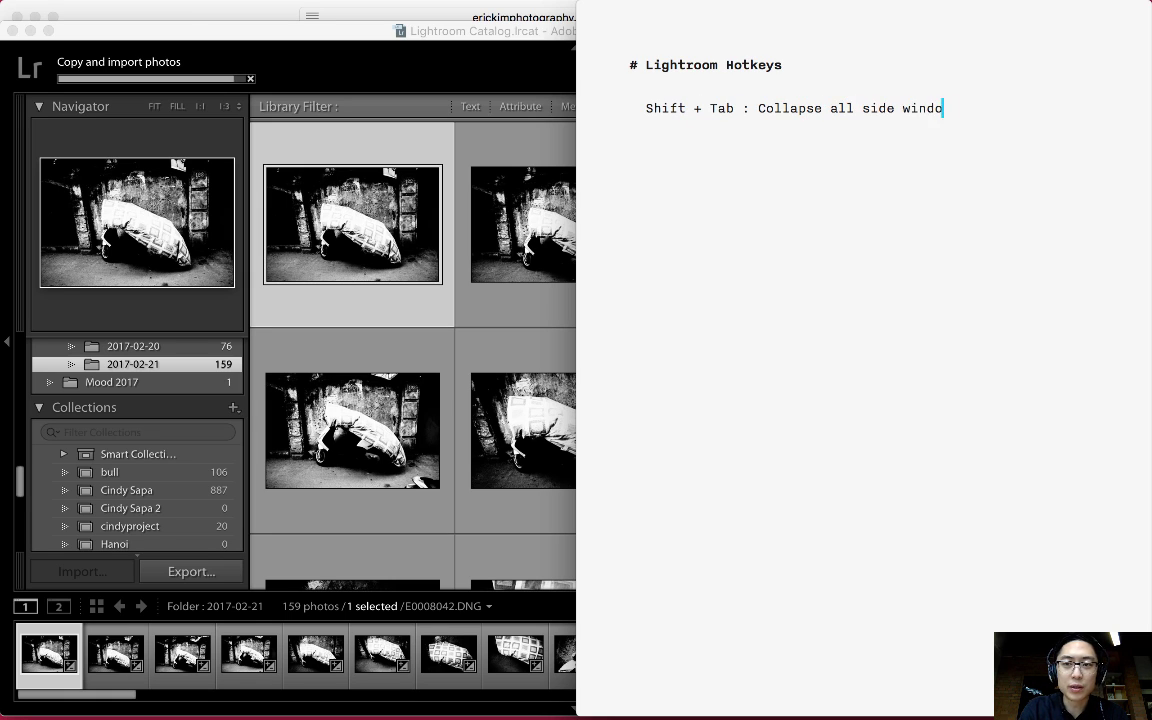
{"action": "type", "text": "ws"}
Step: Switch back to Lightroom and collapse the left panel, the filmstrip and the module picker individually
{"action": "left_click", "coordinate": [376, 286]}
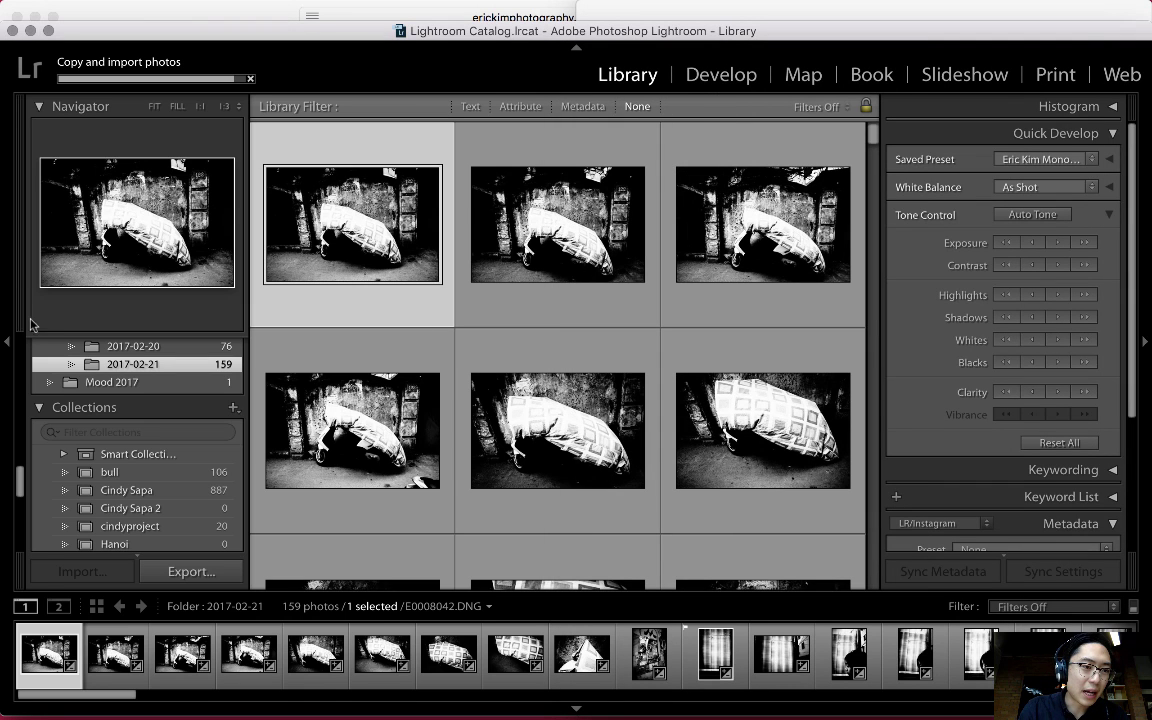
{"action": "left_click", "coordinate": [7, 340]}
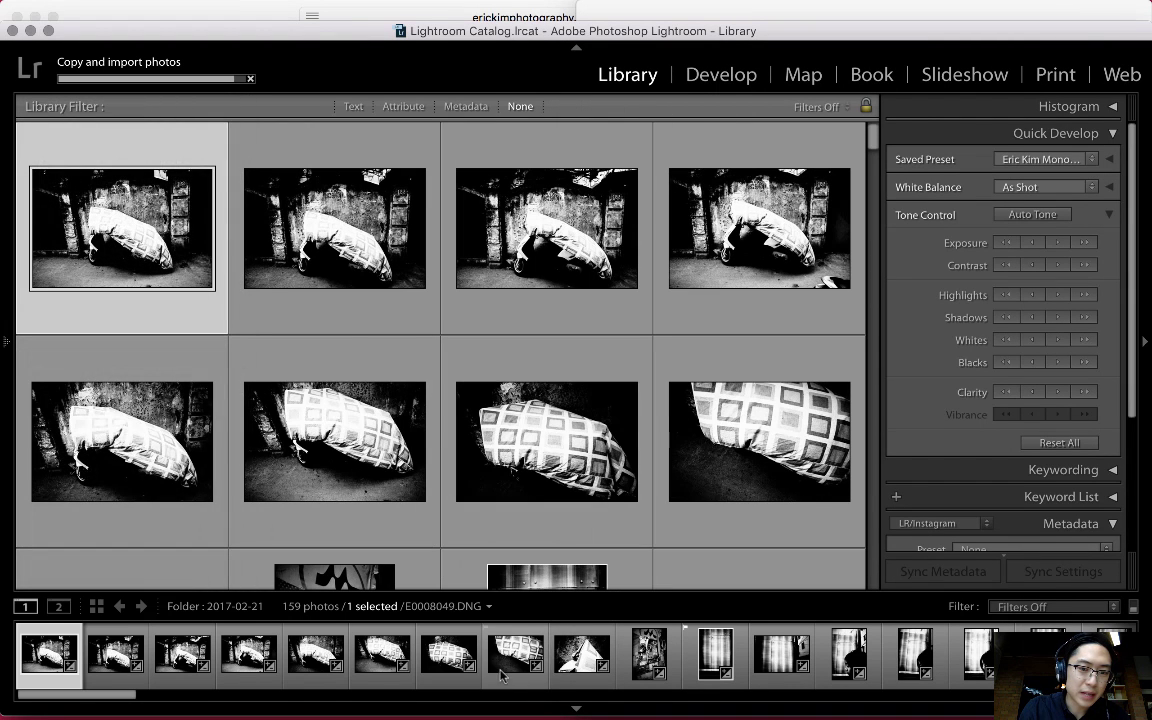
{"action": "left_click", "coordinate": [576, 708]}
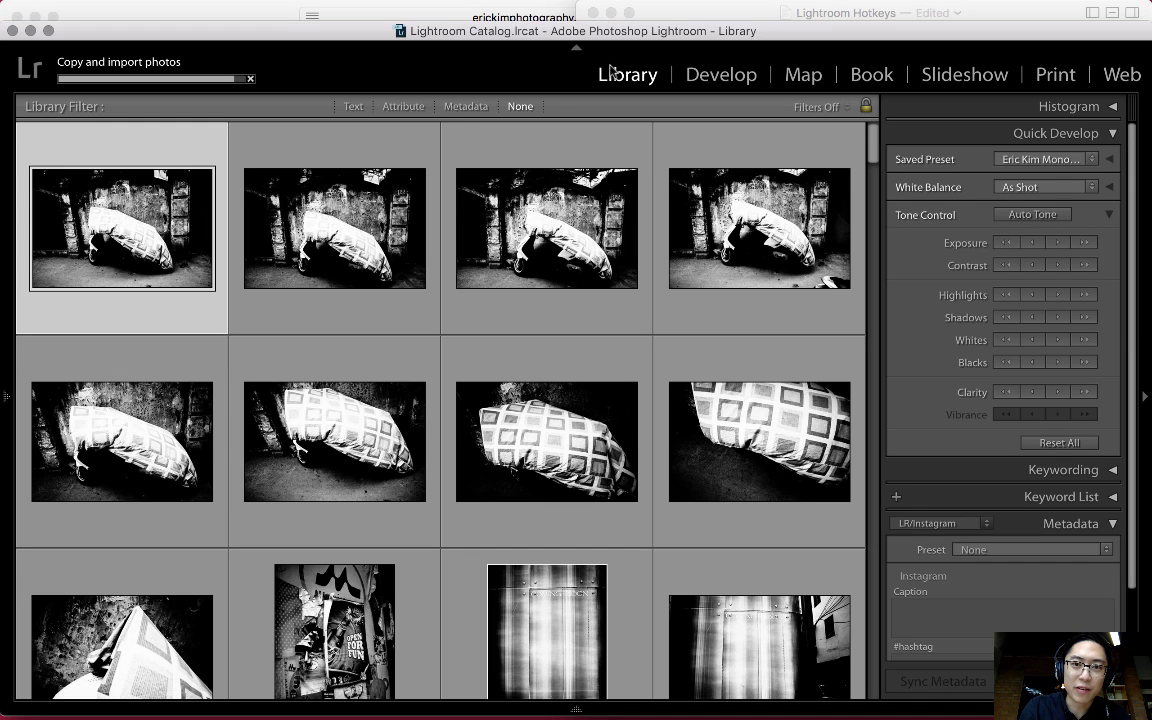
{"action": "left_click", "coordinate": [578, 46]}
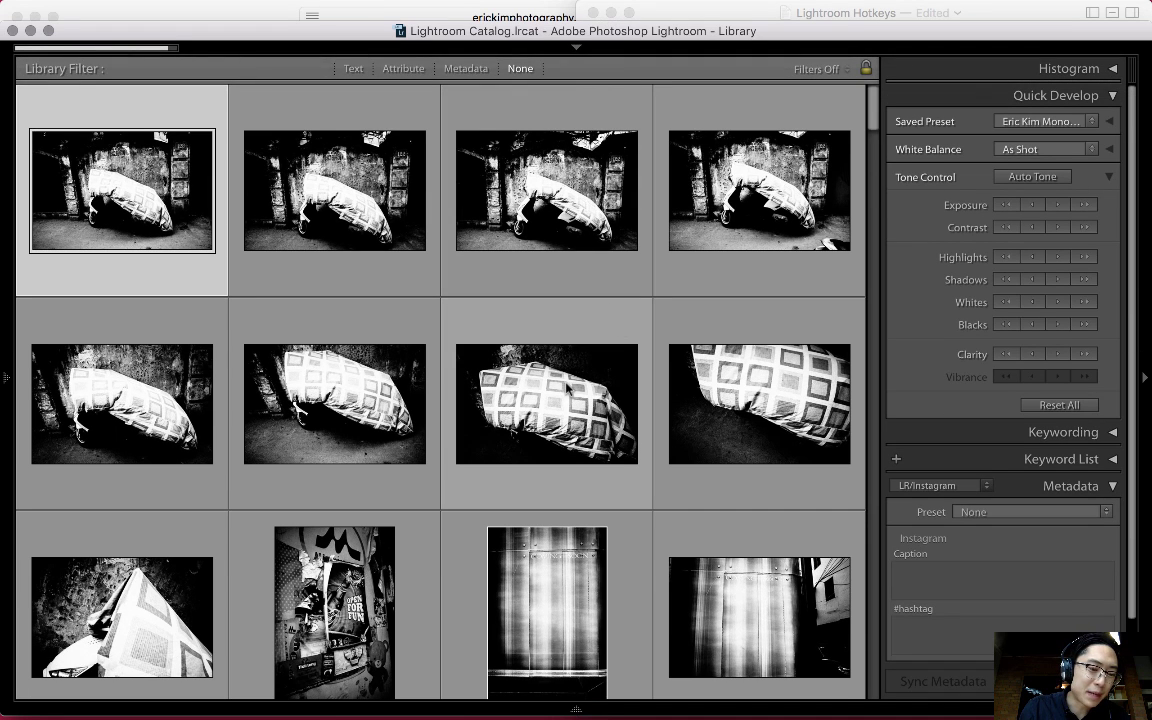
Step: Toggle all the surrounding panels at once several times, ending with only the photo grid shown
{"action": "key", "text": "shift+Tab"}
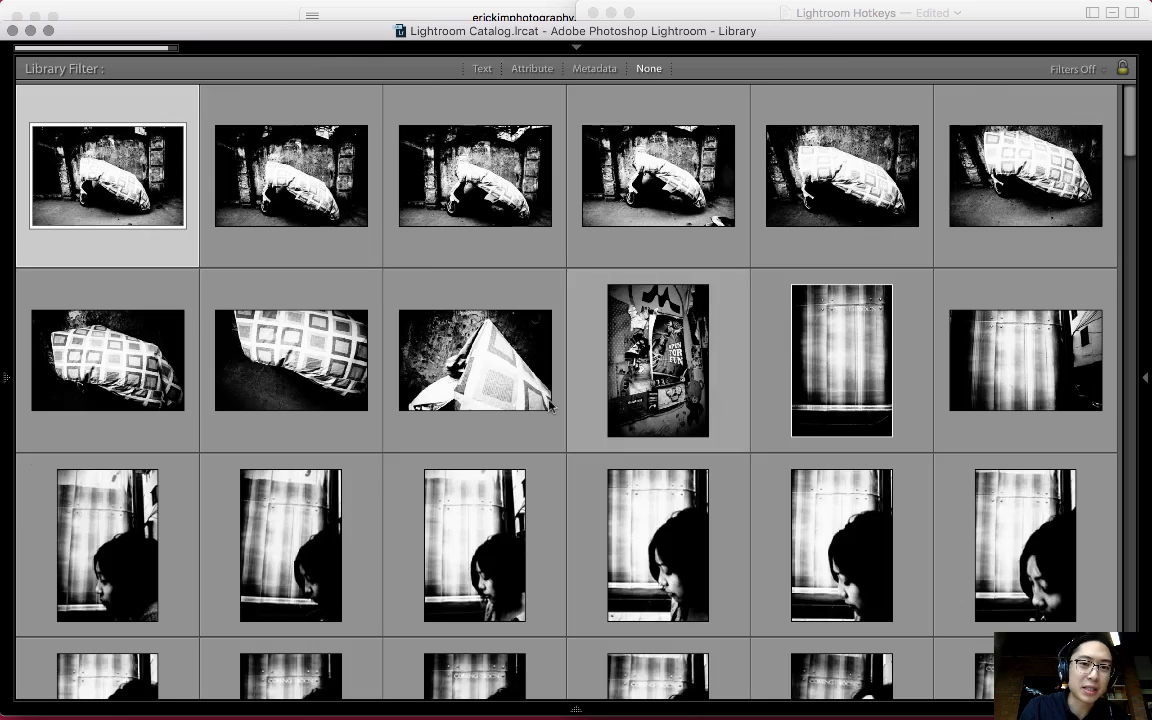
{"action": "key", "text": "shift+Tab"}
{"action": "key", "text": "shift+Tab"}
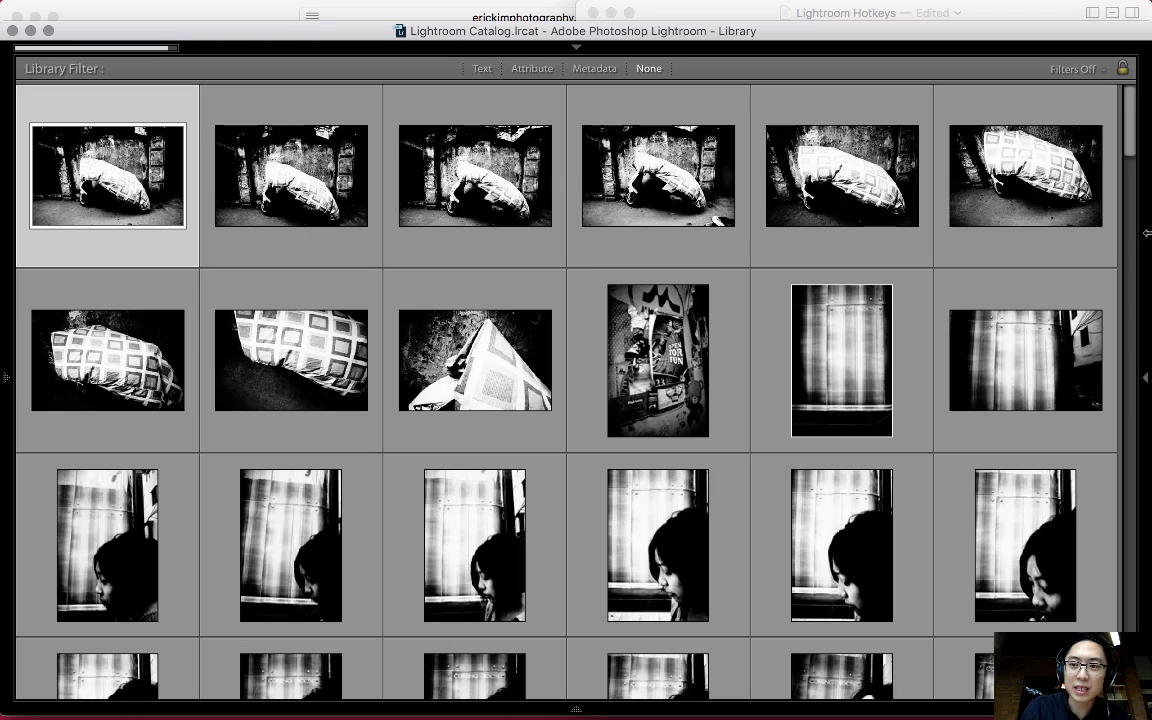
{"action": "key", "text": "shift+Tab"}
{"action": "key", "text": "shift+Tab"}
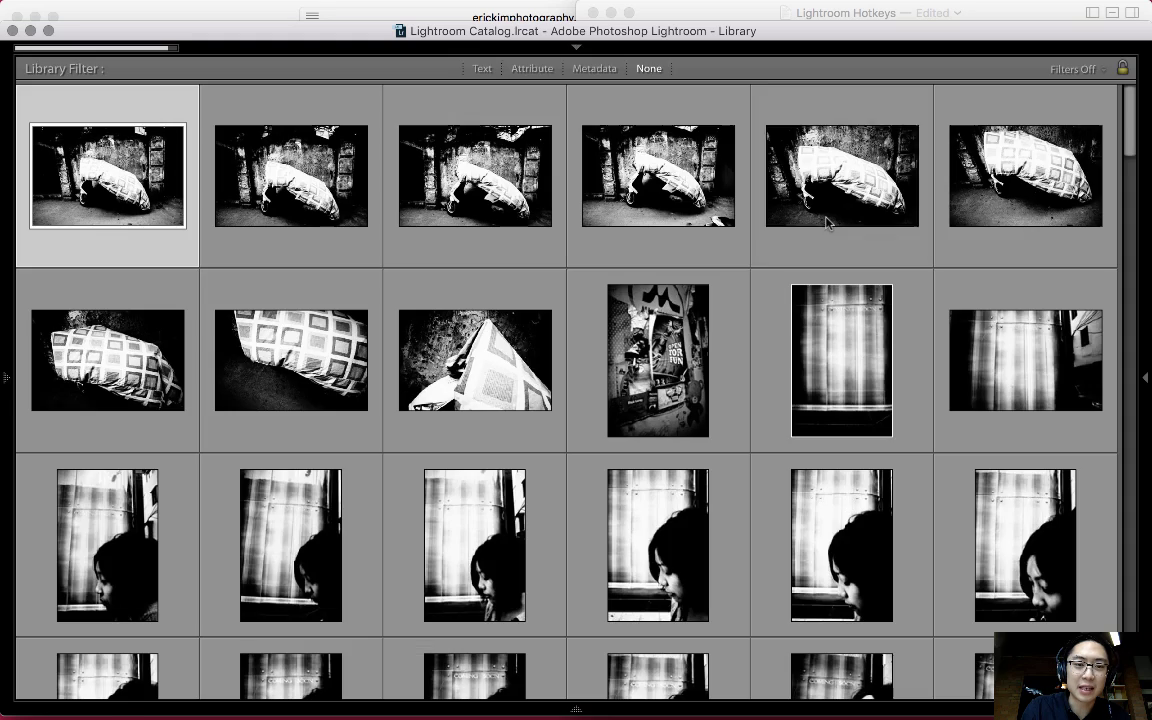
Step: Toggle all the surrounding panels three times, ending with every panel shown around the photo grid
{"action": "key", "text": "shift+Tab"}
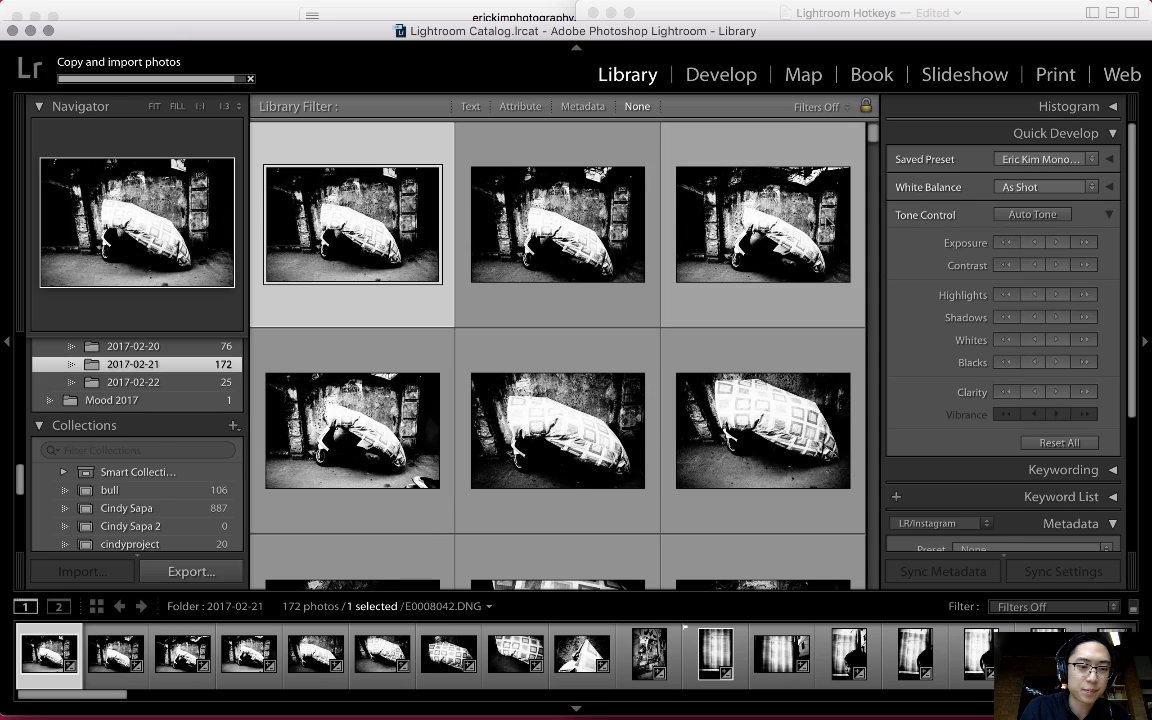
{"action": "key", "text": "shift+Tab"}
{"action": "key", "text": "shift+Tab"}
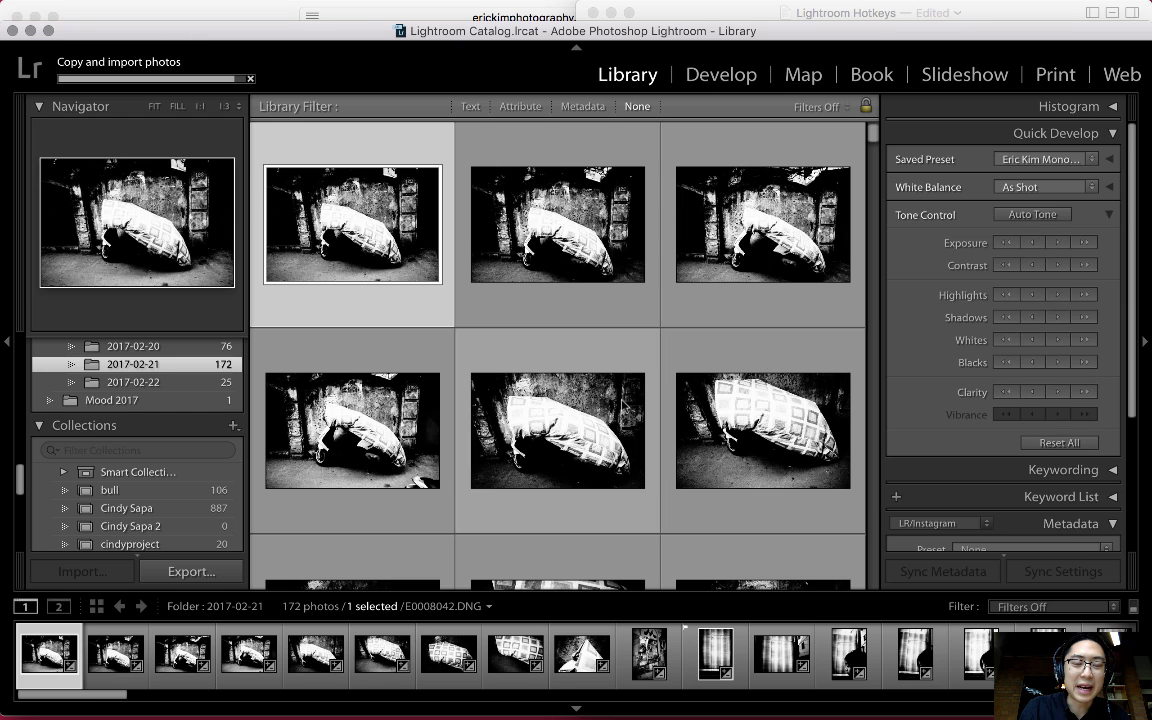
Step: Switch to the hotkey notes and add the line "F: Full screen" below the Shift + Tab entry, leaving a blank line between
{"action": "left_click", "coordinate": [748, 16]}
{"action": "key", "text": "Return"}
{"action": "key", "text": "Return"}
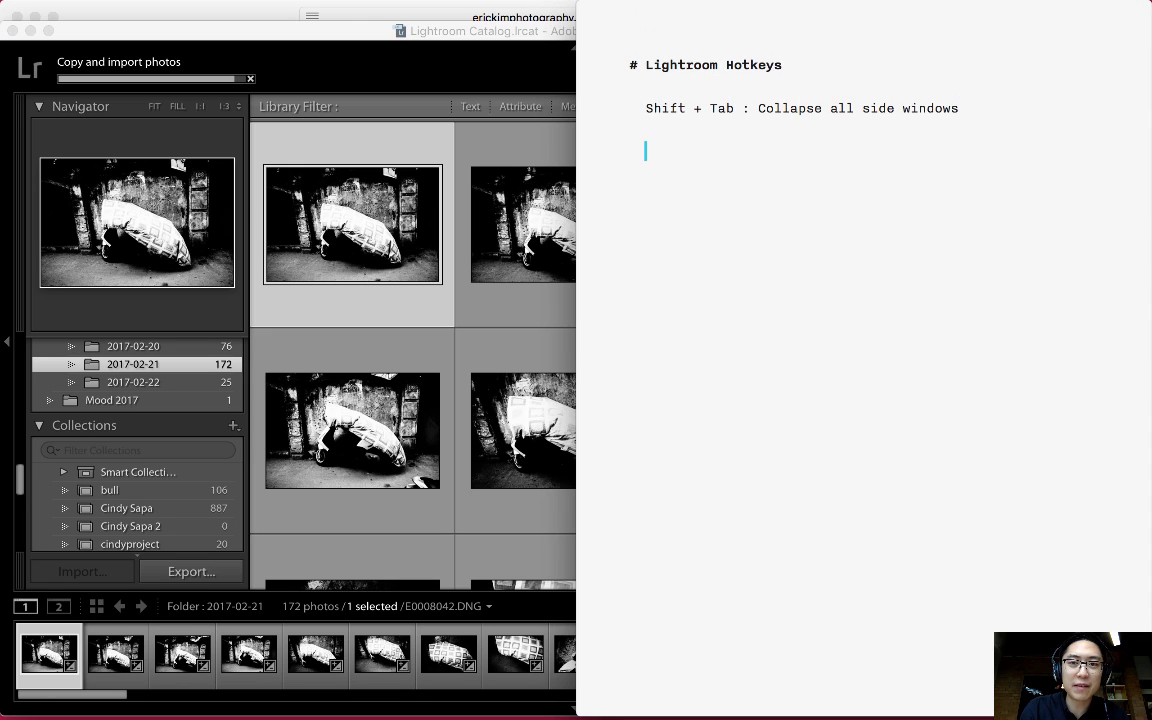
{"action": "type", "text": "F: Full screen"}
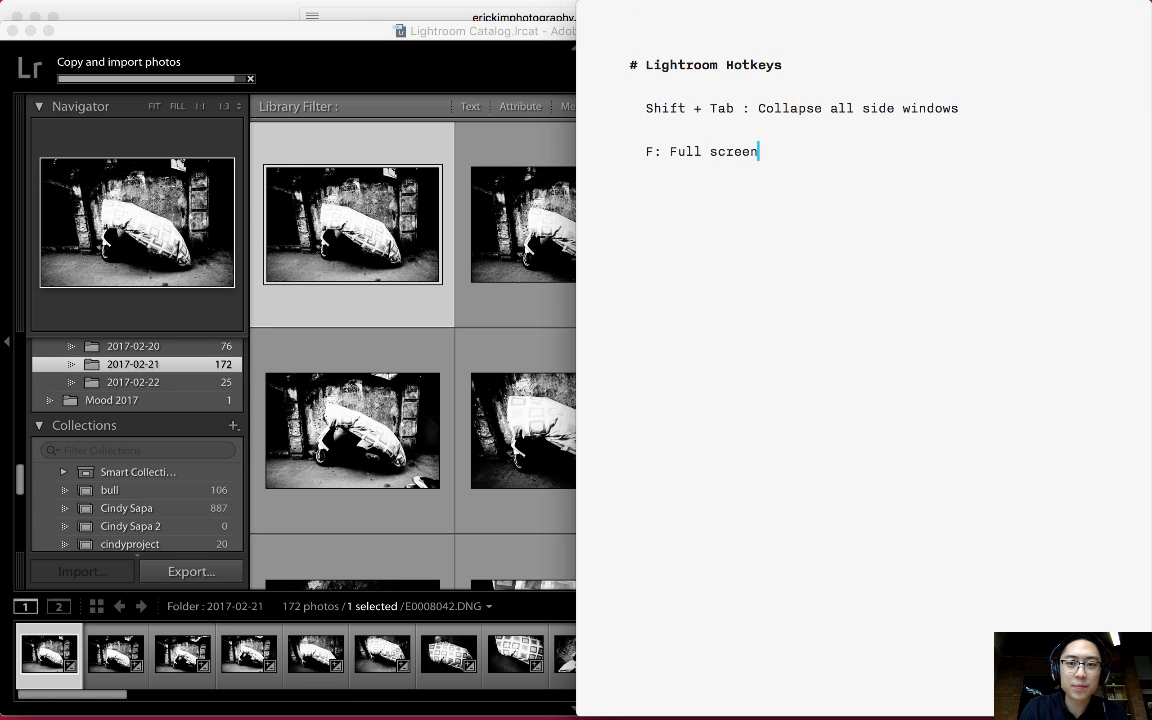
Step: Switch to Lightroom, view the first photo in full screen, and exit the full-screen view
{"action": "left_click", "coordinate": [315, 165]}
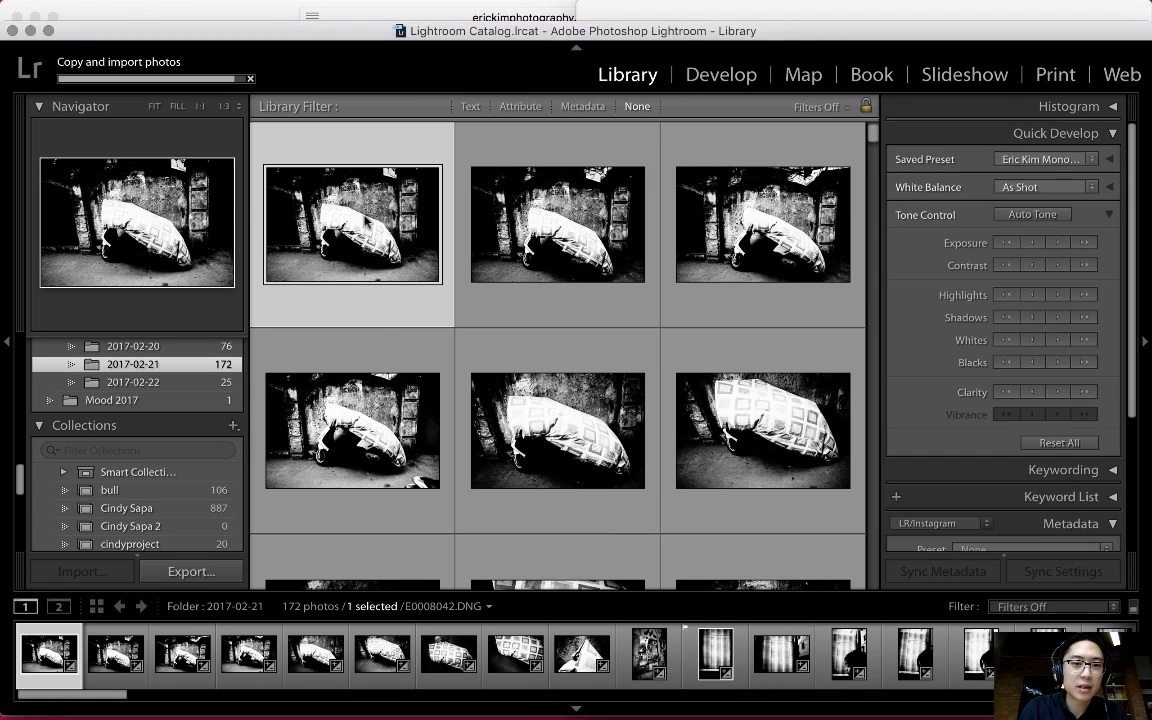
{"action": "key", "text": "f"}
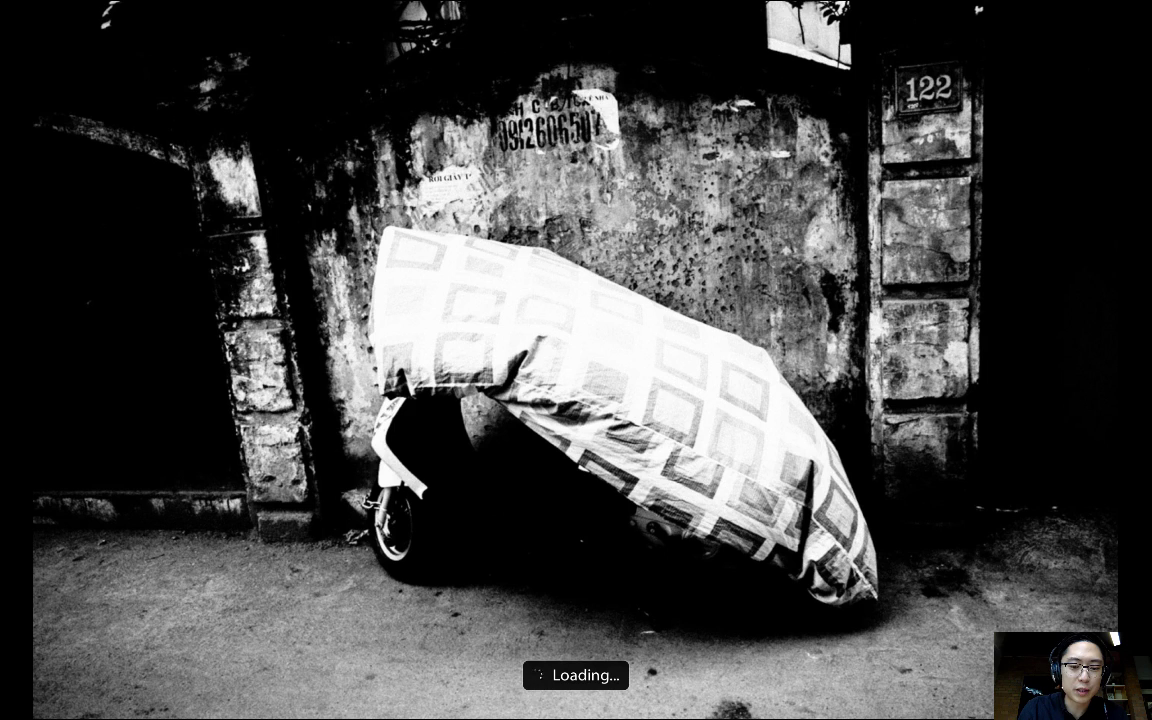
{"action": "key", "text": "f"}
Step: Switch back to the notes and add the line "G: Gallery/Grid View (whatever you want to remember by)"
{"action": "key", "text": "super+Tab"}
{"action": "type", "text": "G:"}
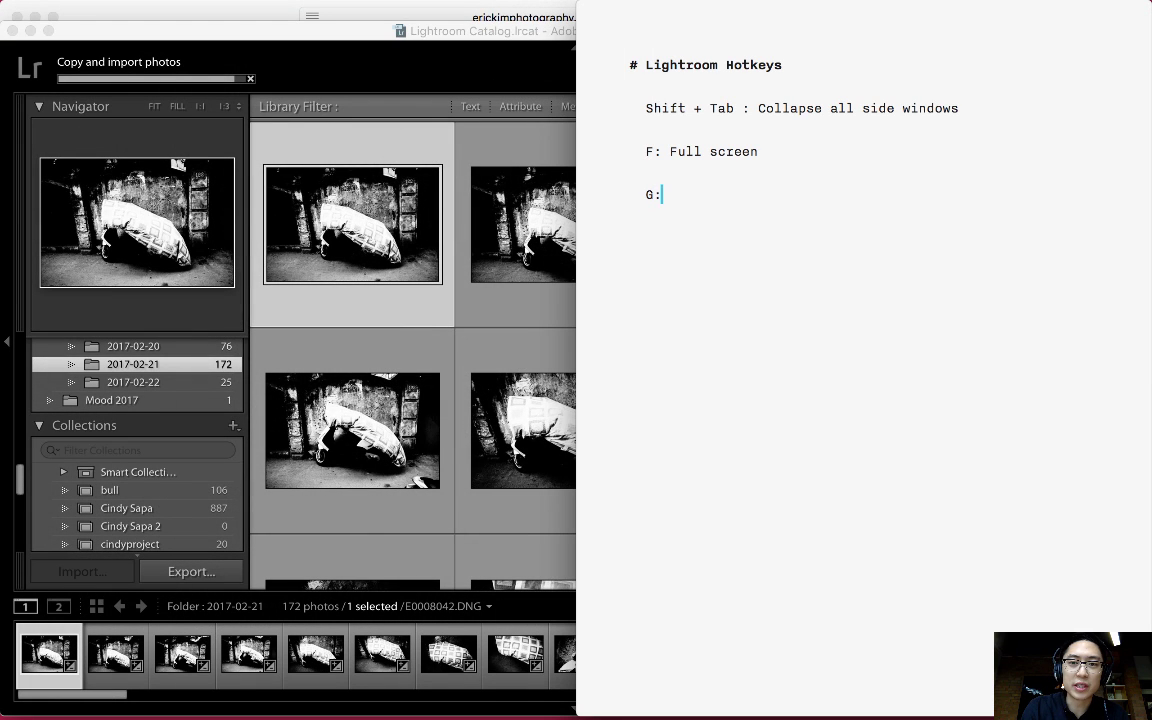
{"action": "type", "text": " Gallery/Grid"}
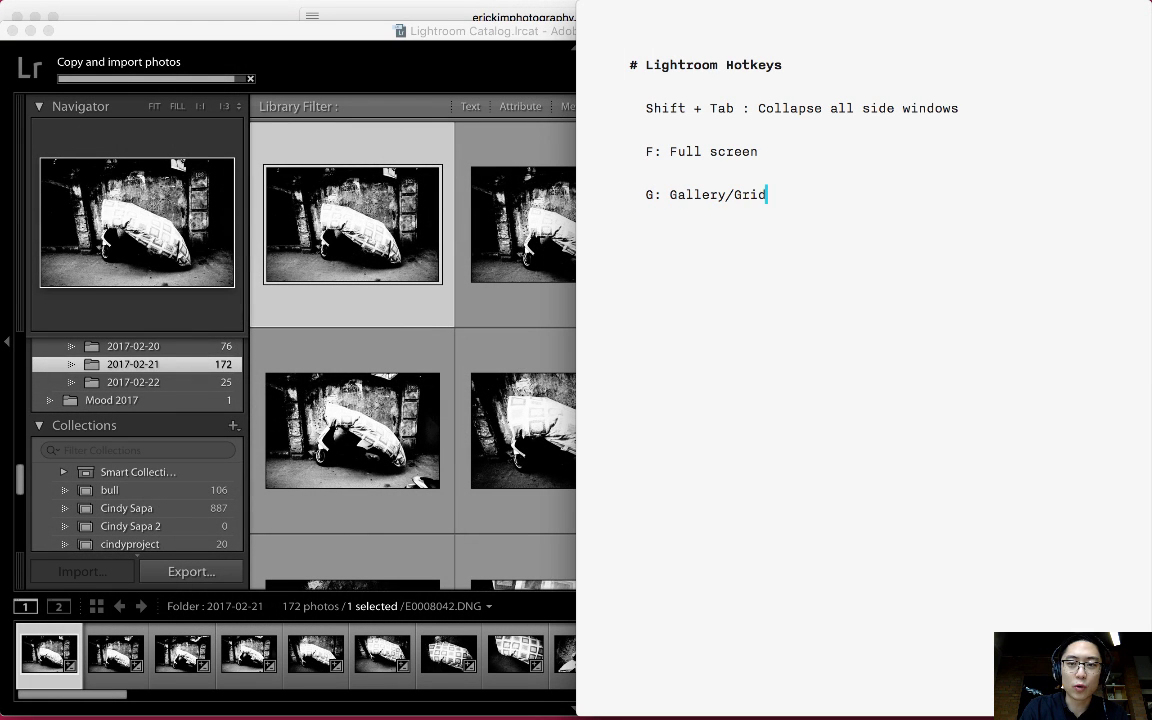
{"action": "type", "text": " View (whatever you want to remember by)"}
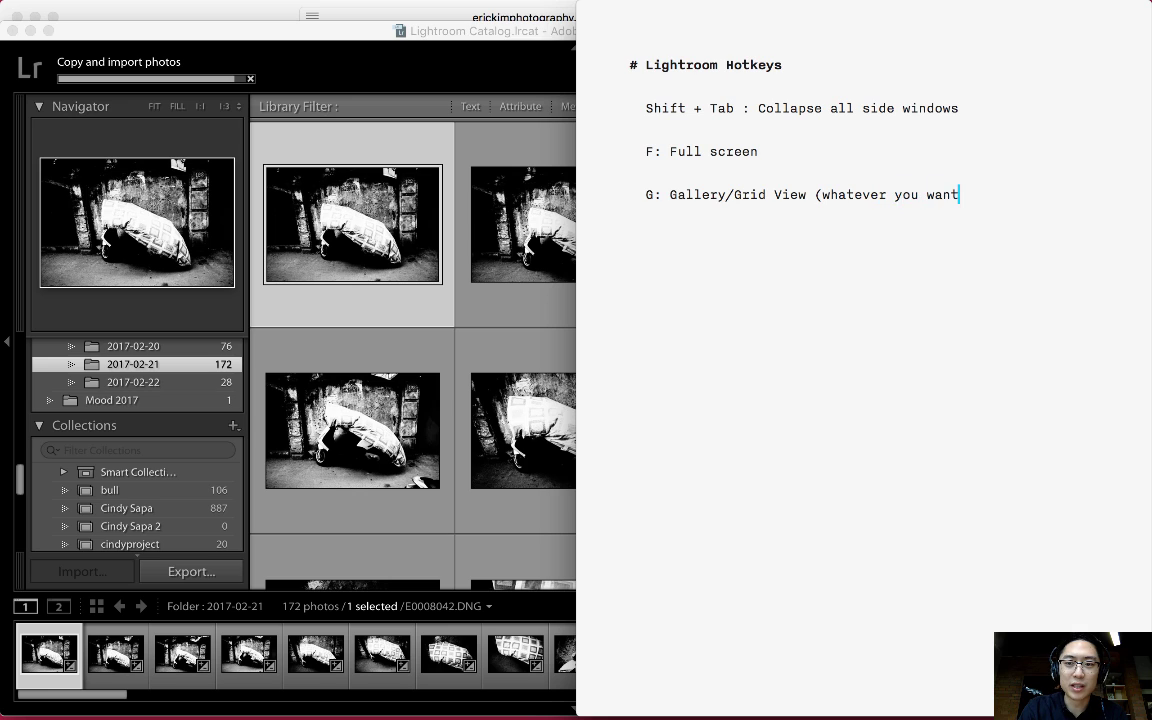
Step: Add the line "E: Enlarge" below the Gallery/Grid View entry, leaving a blank line between
{"action": "key", "text": "Return"}
{"action": "key", "text": "Return"}
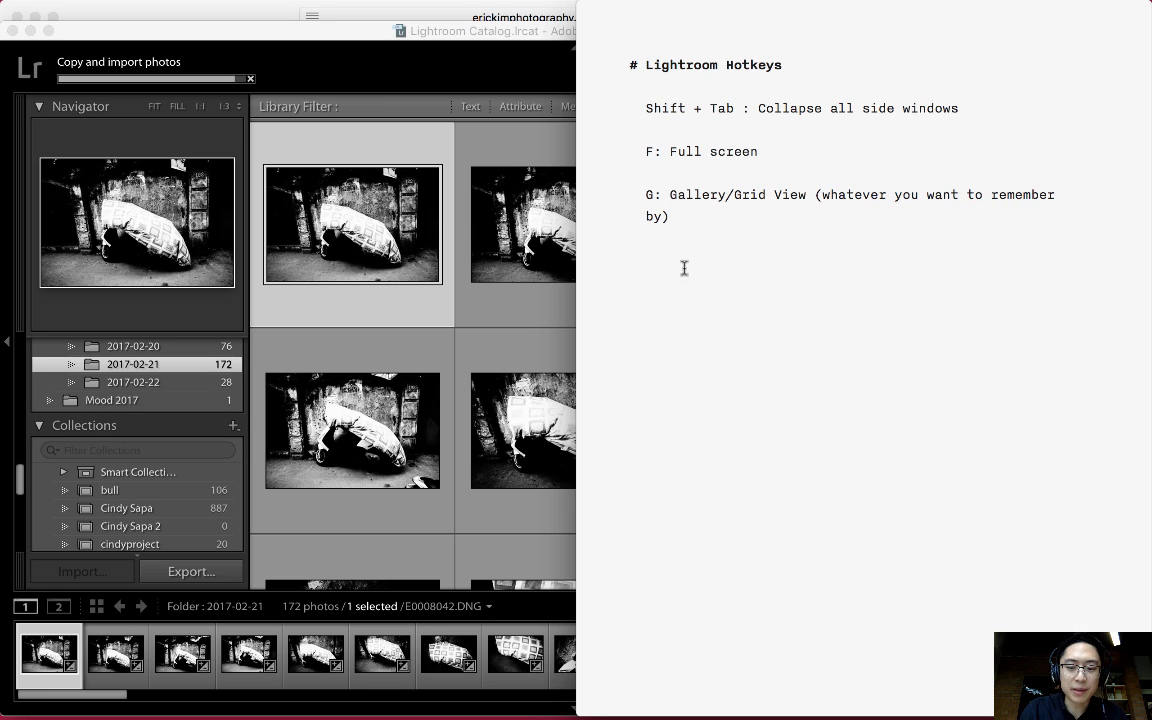
{"action": "type", "text": "E: Enalrge"}
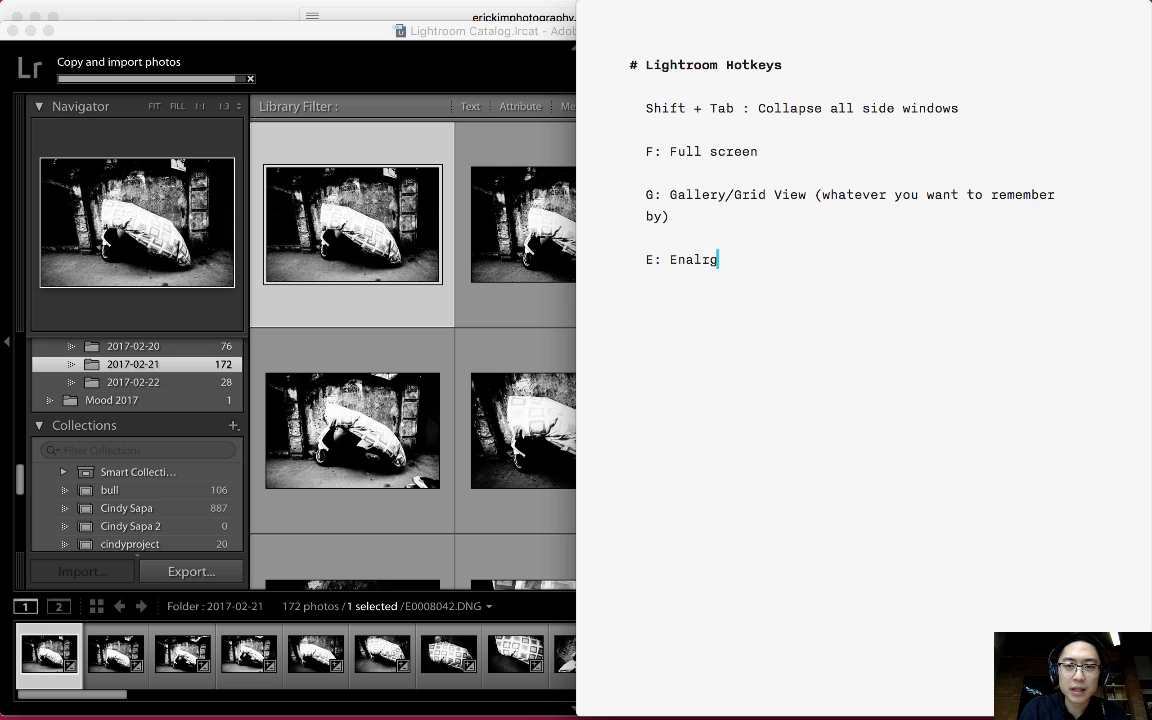
{"action": "key", "text": "BackSpace"}
{"action": "key", "text": "BackSpace"}
{"action": "key", "text": "BackSpace"}
{"action": "key", "text": "BackSpace"}
{"action": "type", "text": "large"}
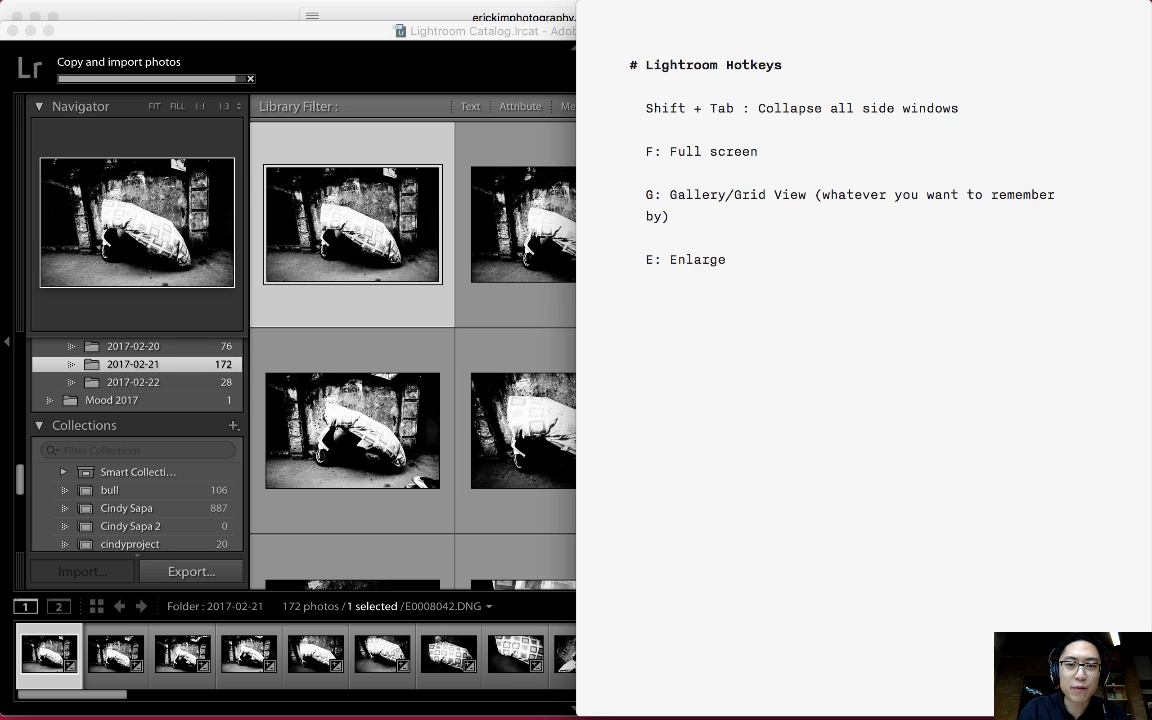
Step: Switch to Lightroom, enlarge the first photo in Loupe view, and return to the grid
{"action": "left_click", "coordinate": [399, 252]}
{"action": "key", "text": "e"}
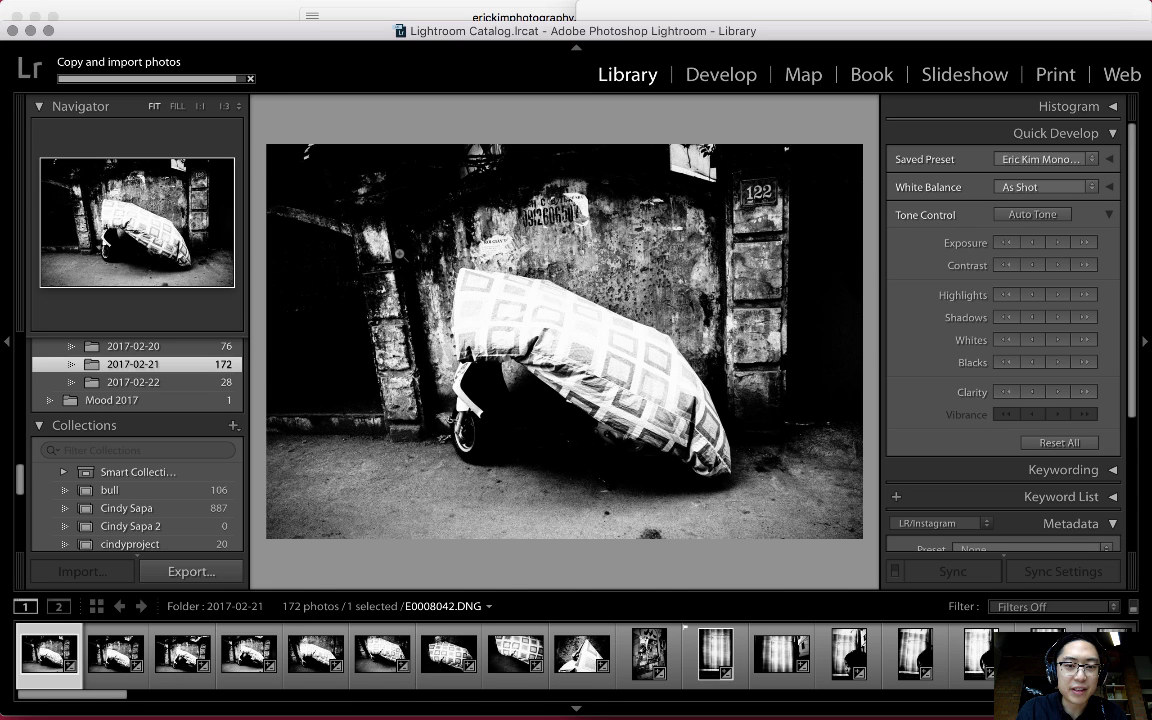
{"action": "key", "text": "g"}
Step: Switch back to the notes and add the line "D: Develop" below the Enlarge entry
{"action": "key", "text": "super+Tab"}
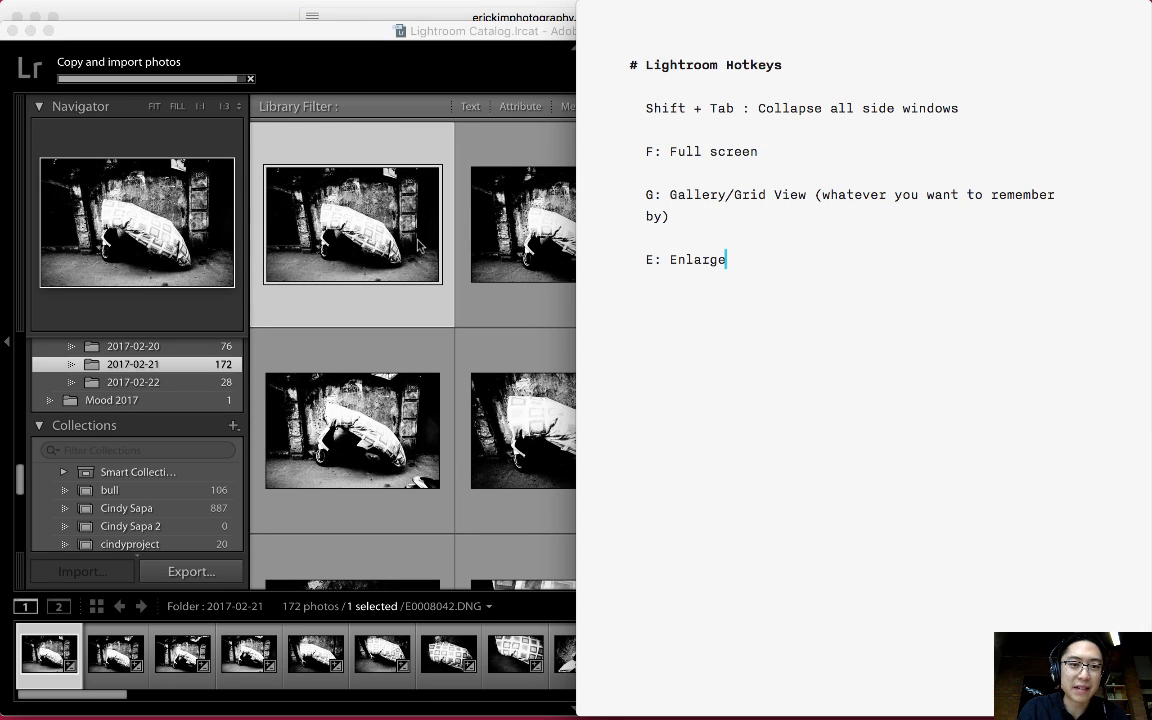
{"action": "key", "text": "Return"}
{"action": "key", "text": "Return"}
{"action": "type", "text": "D"}
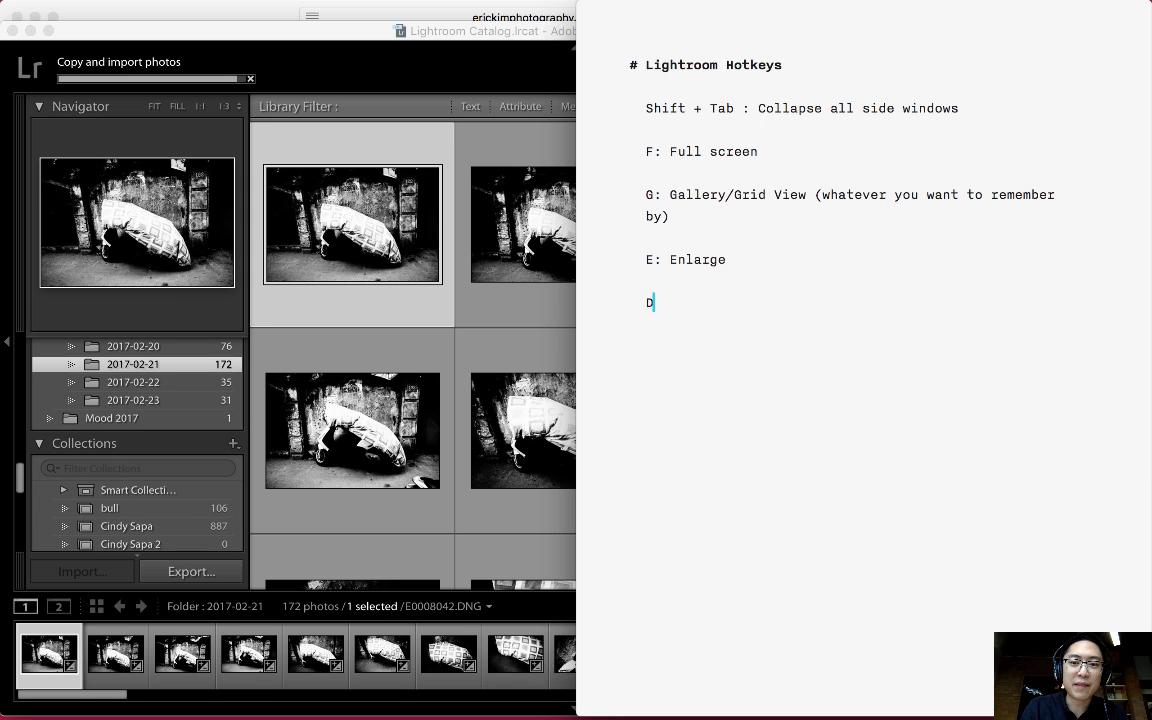
{"action": "type", "text": ": Develop"}
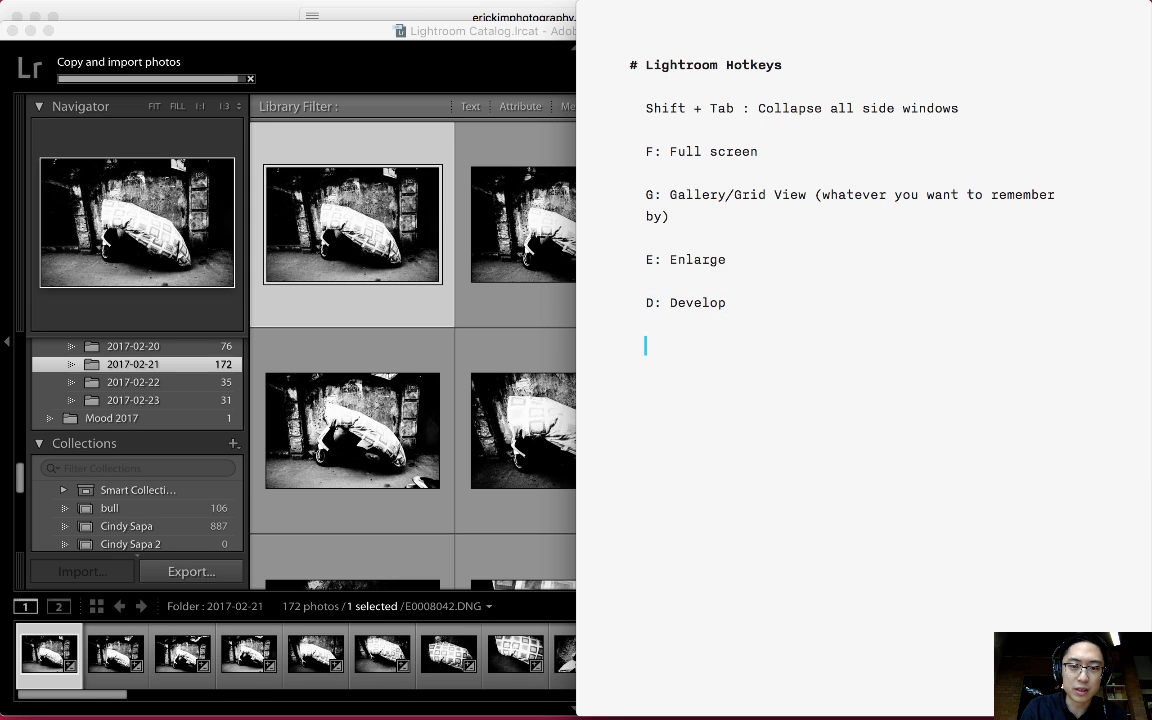
Step: Open the first photo in Lightroom's Develop module and set its Exposure to about +0.90
{"action": "left_click", "coordinate": [362, 258]}
{"action": "key", "text": "d"}
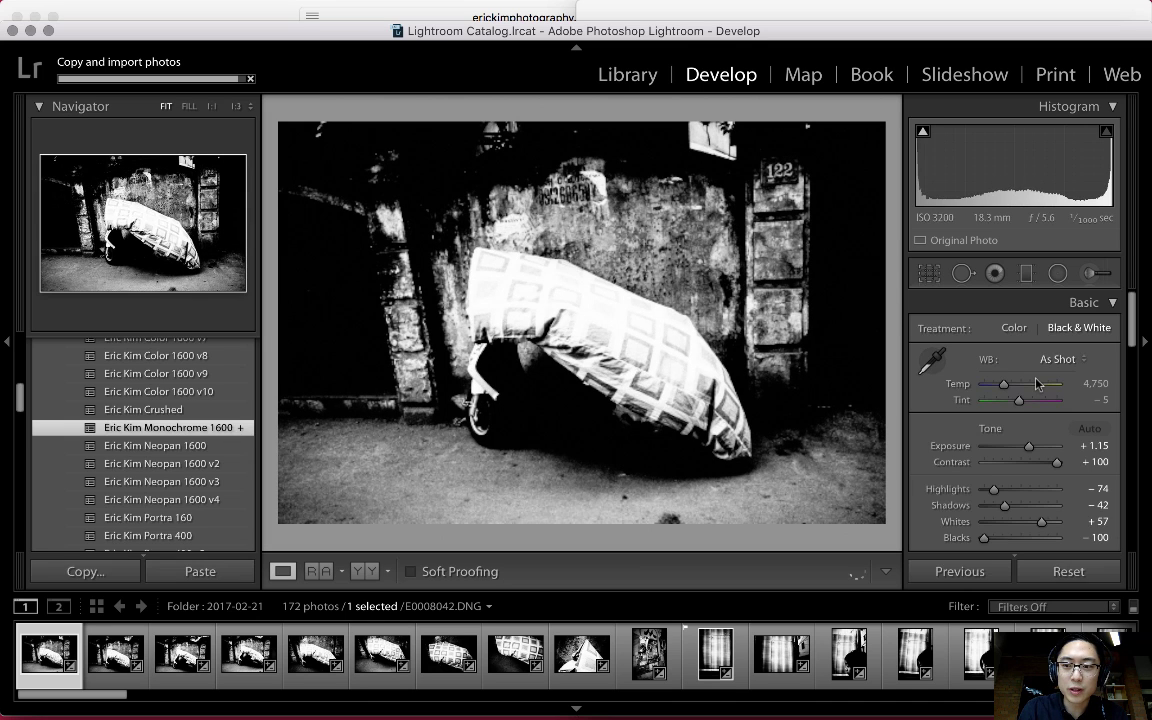
{"action": "scroll", "coordinate": [1062, 374], "scroll_direction": "down", "scroll_amount": 2}
{"action": "scroll", "coordinate": [1062, 374], "scroll_direction": "up", "scroll_amount": 3}
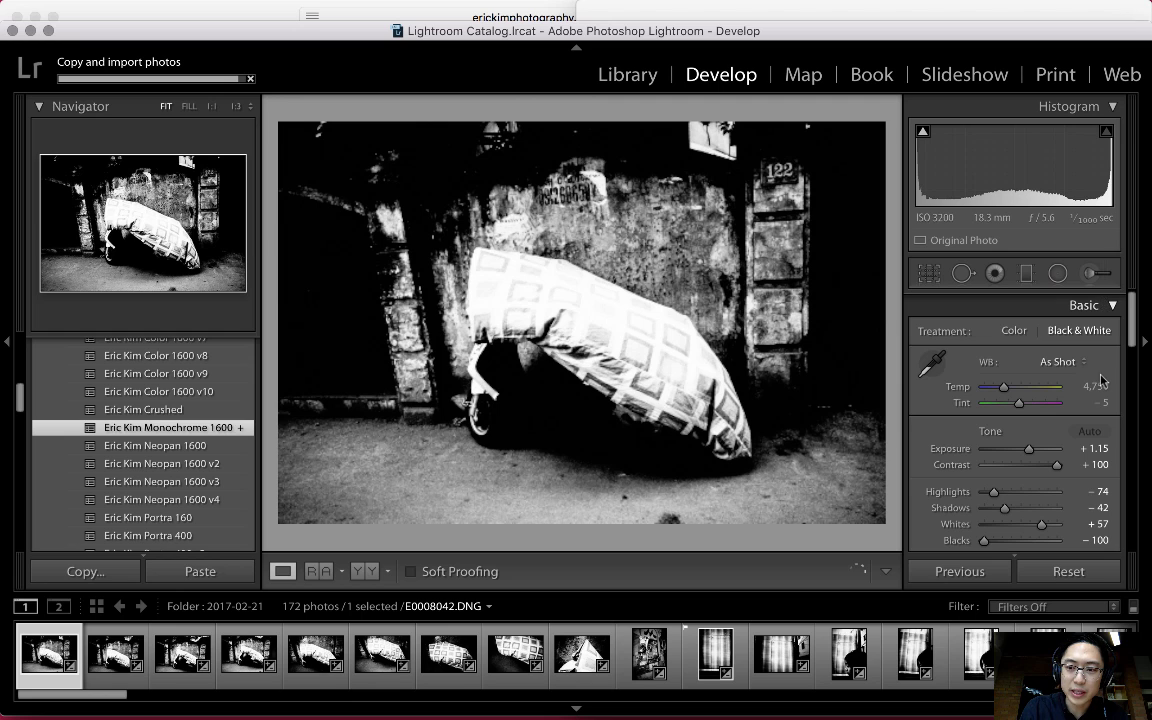
{"action": "scroll", "coordinate": [1035, 430], "scroll_direction": "down", "scroll_amount": 2}
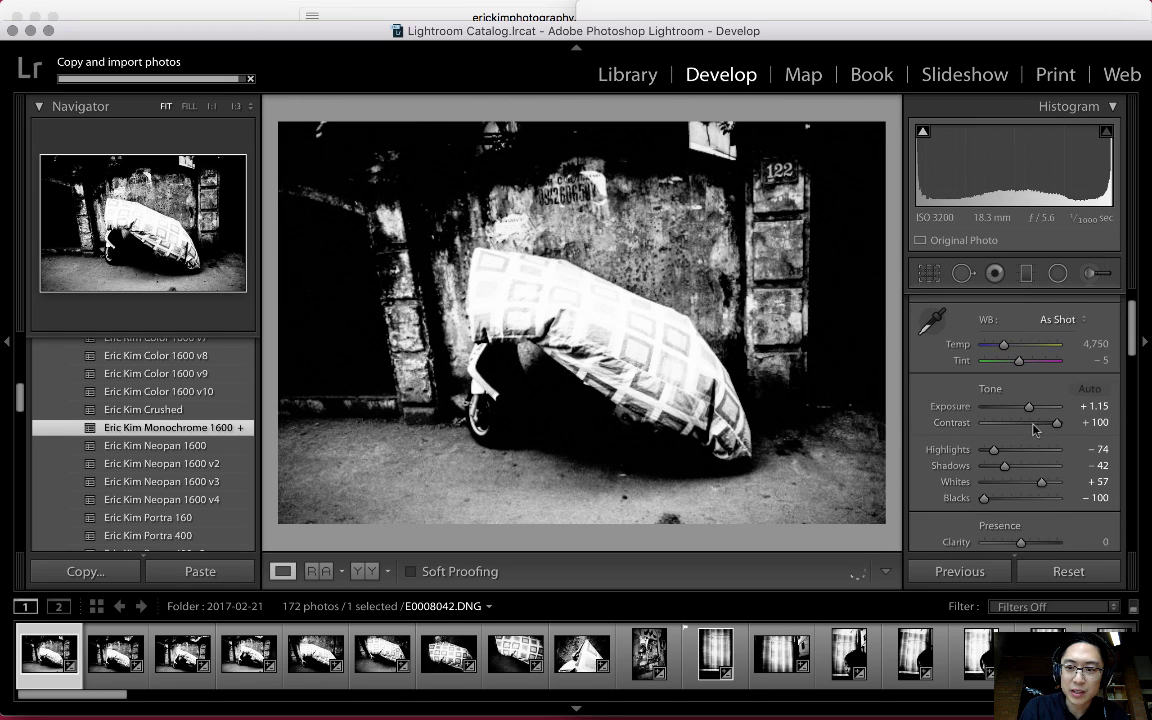
{"action": "left_click", "coordinate": [1027, 407]}
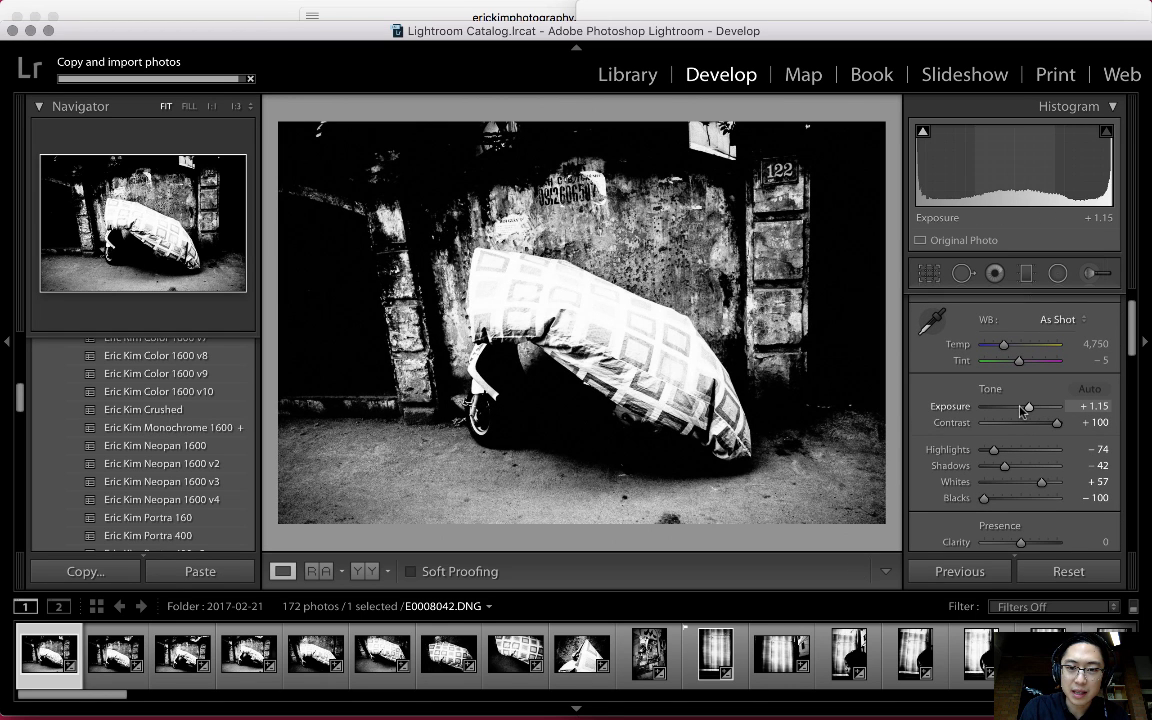
{"action": "left_click_drag", "start_coordinate": [1021, 410], "coordinate": [1027, 410]}
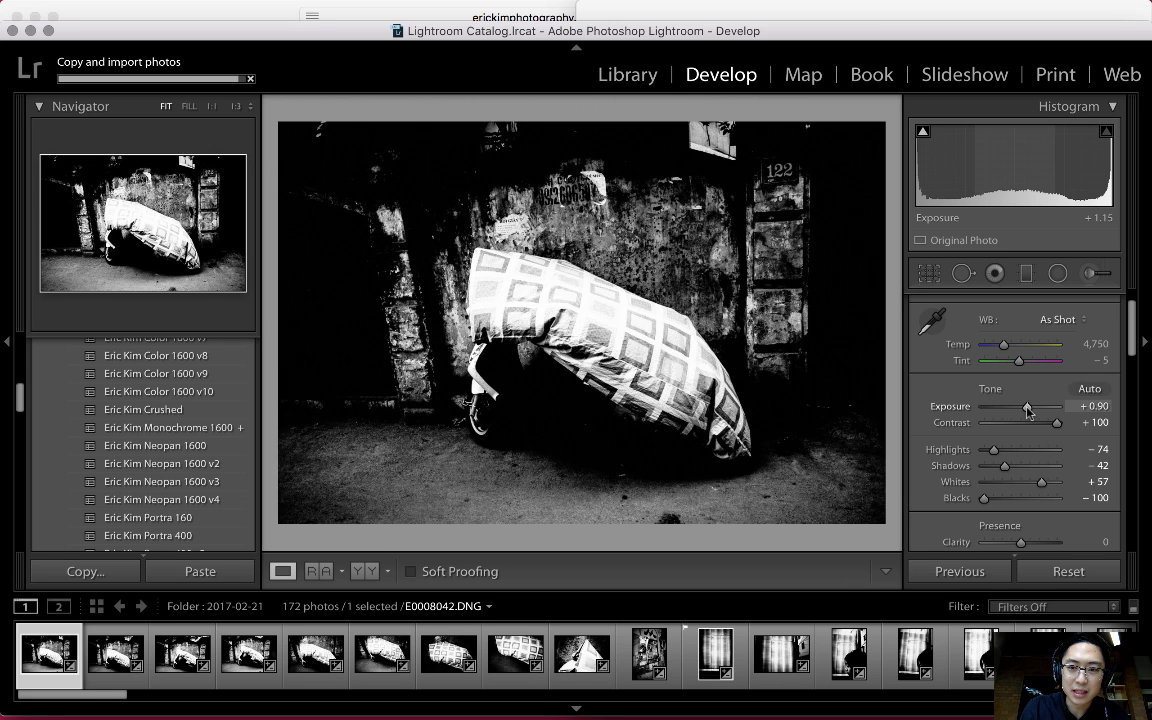
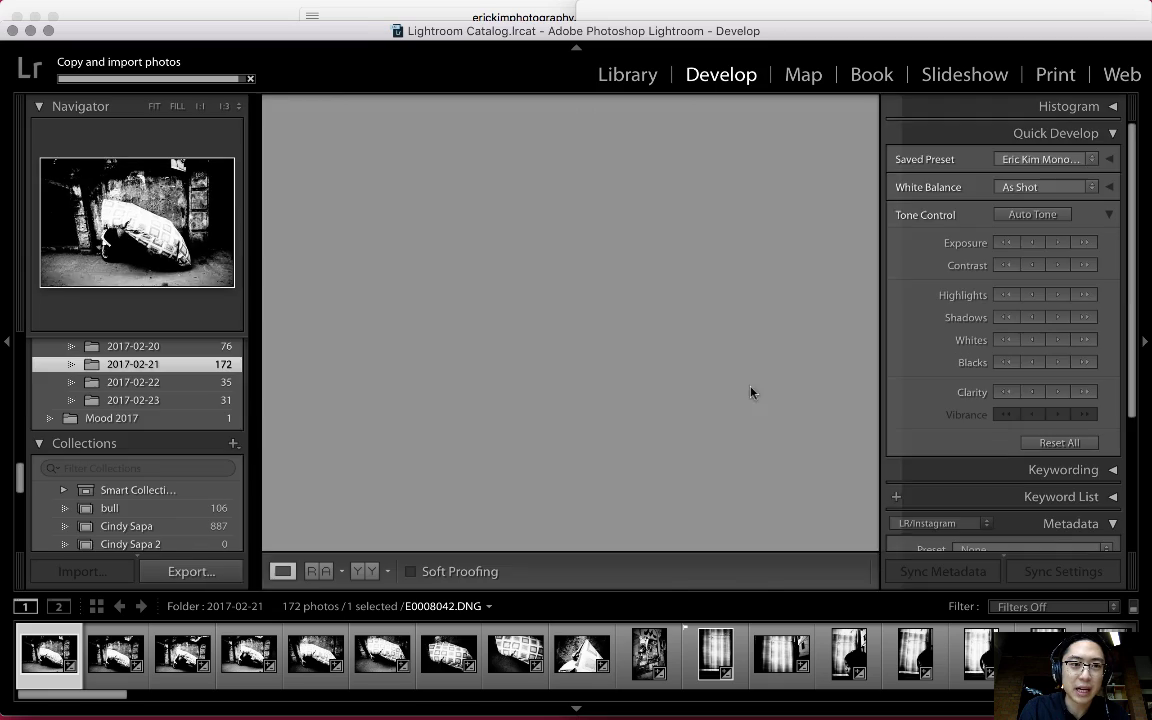
Step: Return to the Library grid, browse the photos briefly, and collapse all the surrounding panels at once
{"action": "scroll", "coordinate": [760, 455], "scroll_direction": "down", "scroll_amount": 5}
{"action": "scroll", "coordinate": [760, 458], "scroll_direction": "down", "scroll_amount": 3}
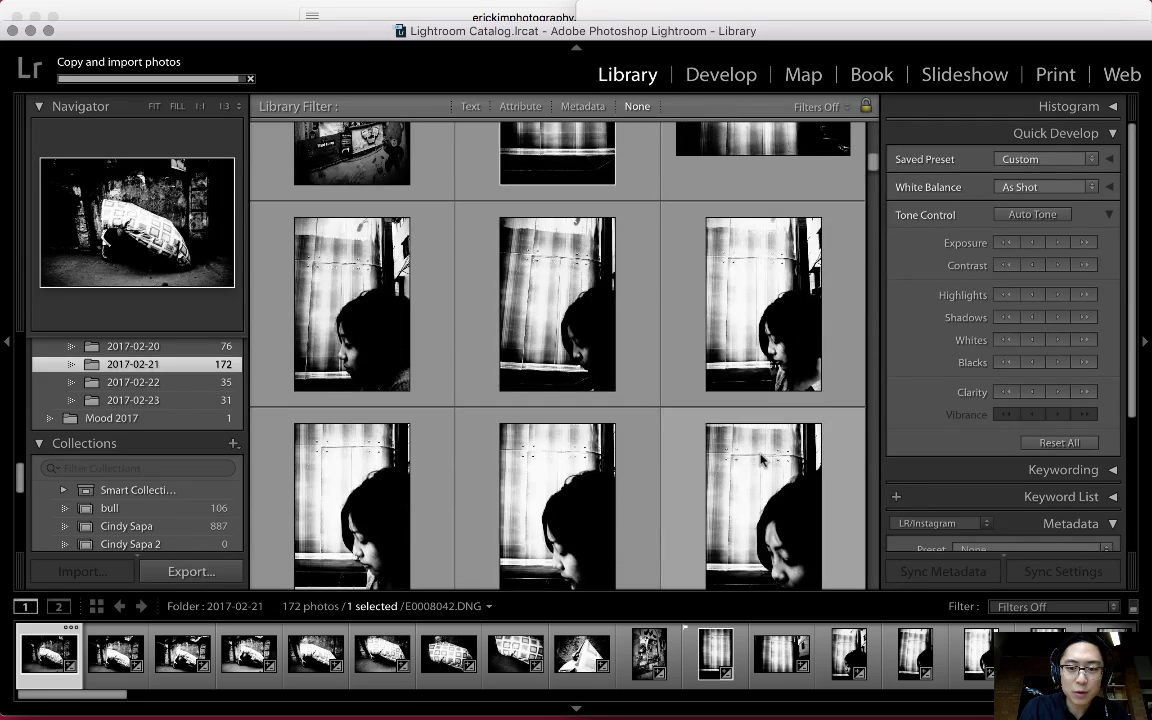
{"action": "scroll", "coordinate": [760, 458], "scroll_direction": "up", "scroll_amount": 5}
{"action": "scroll", "coordinate": [762, 460], "scroll_direction": "up", "scroll_amount": 4}
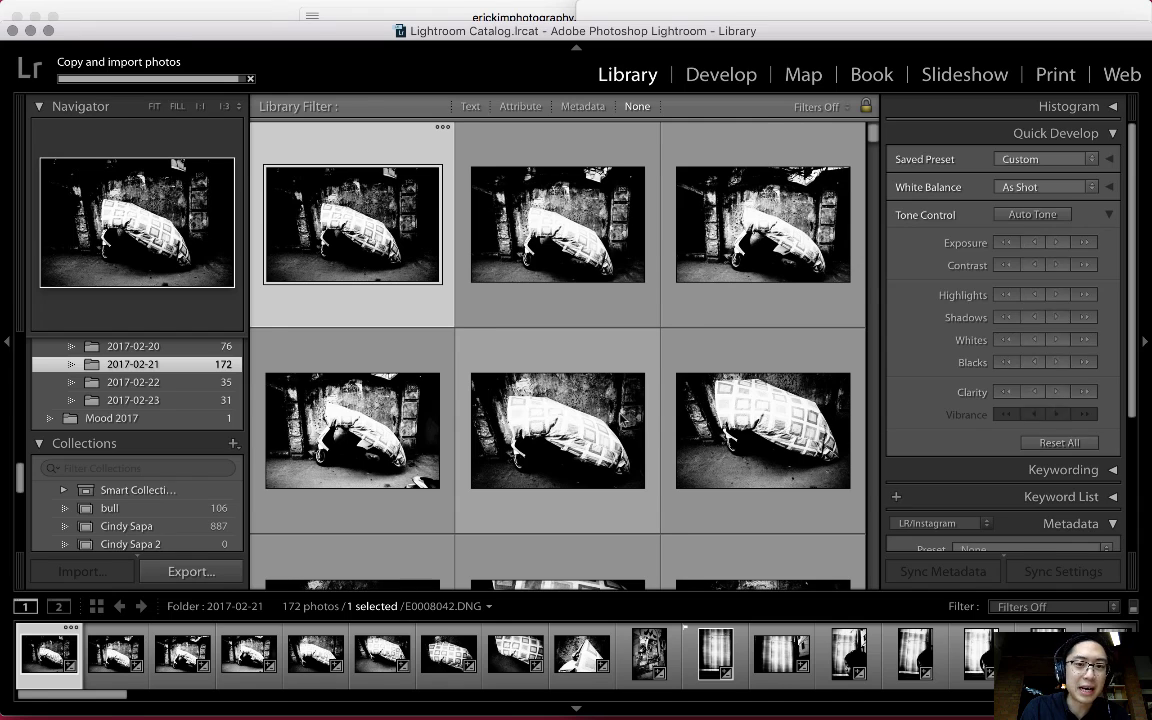
{"action": "key", "text": "shift+Tab"}
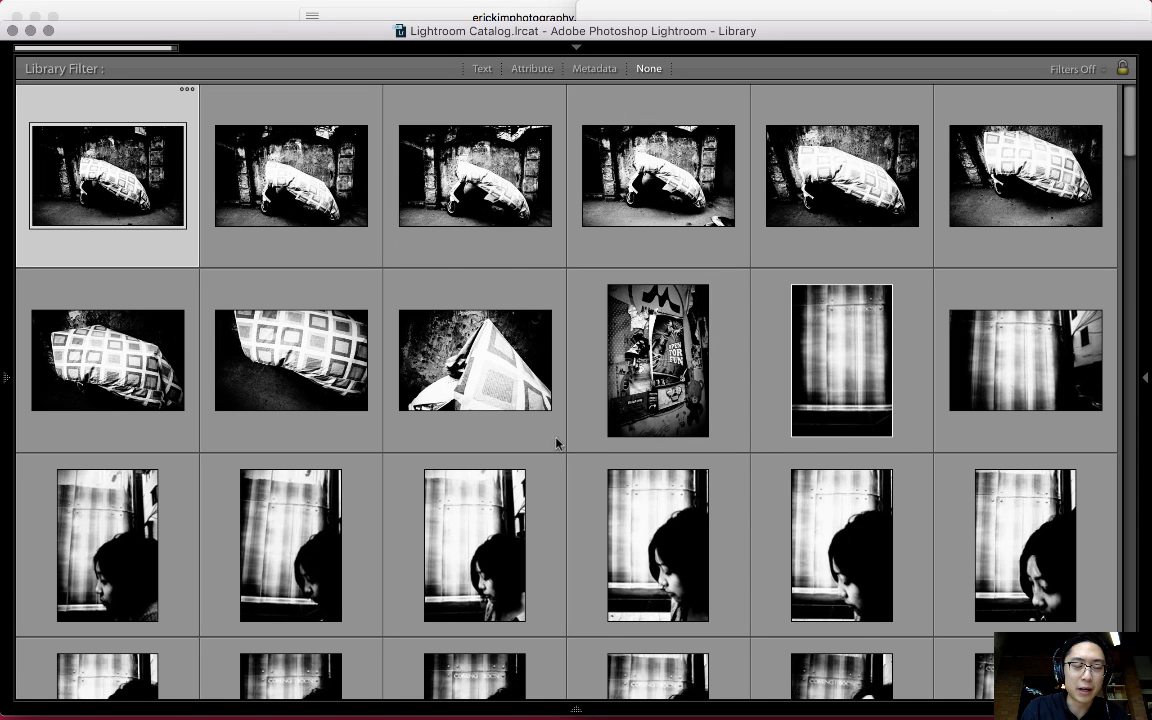
Step: Switch to iA Writer and add the line L: Turn off the “Lights” below the Develop entry
{"action": "left_click", "coordinate": [614, 688]}
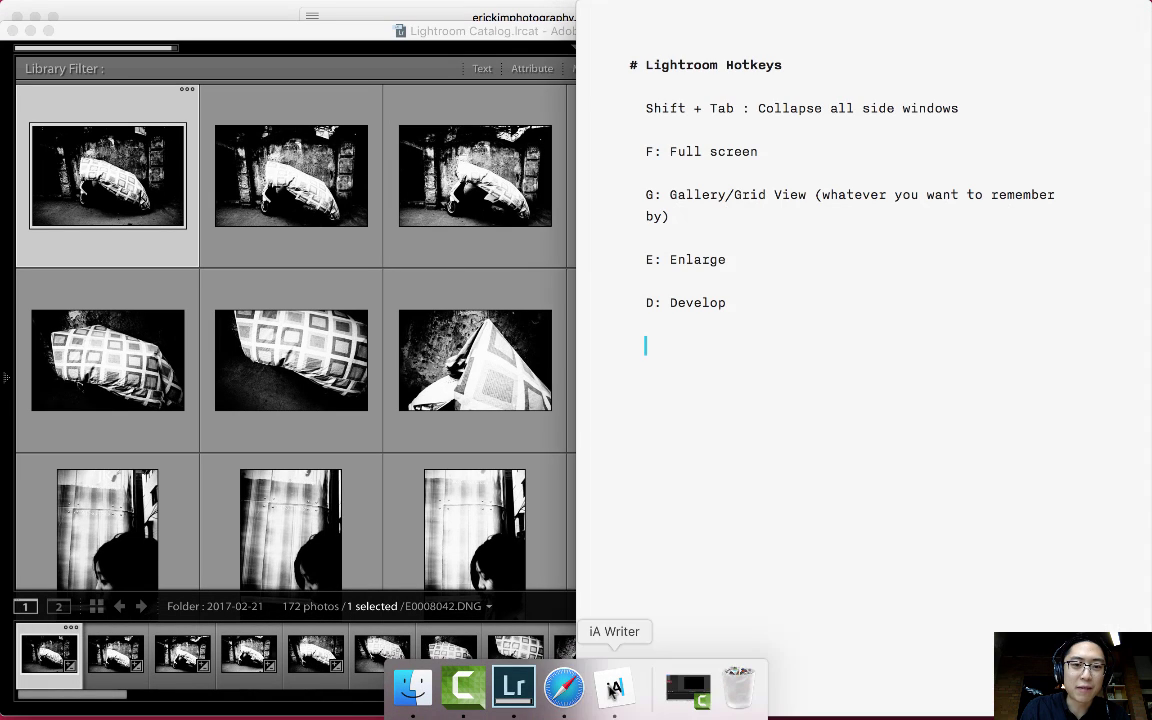
{"action": "type", "text": "L"}
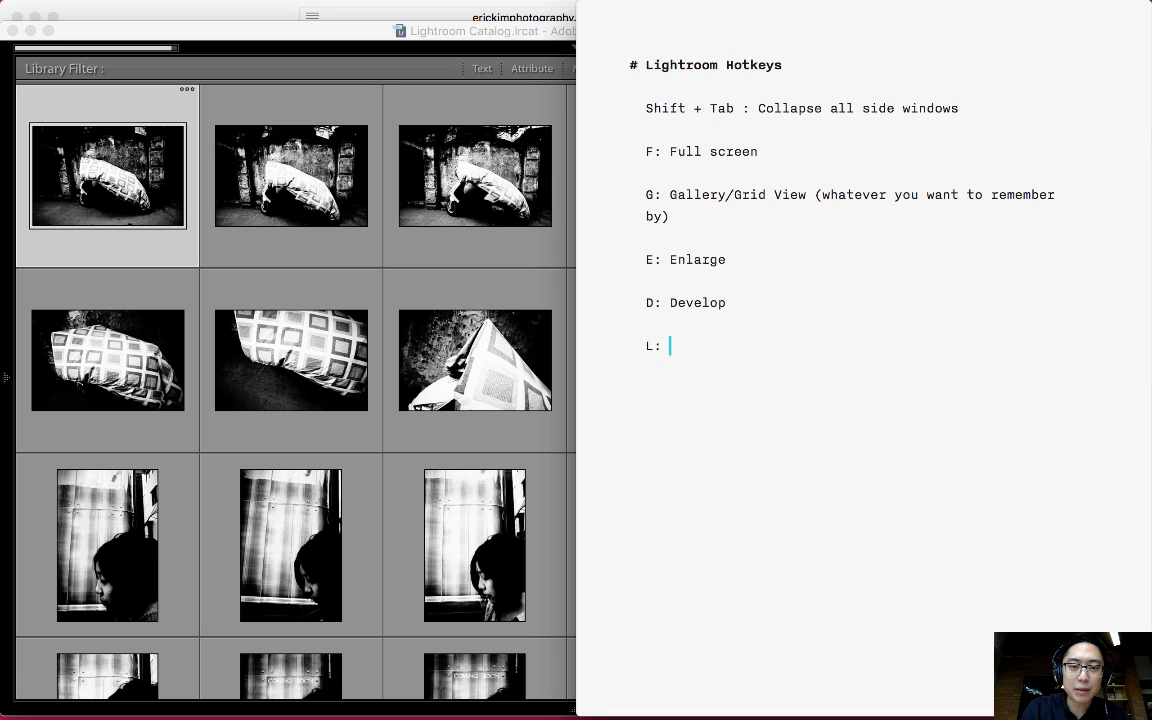
{"action": "type", "text": ": "}
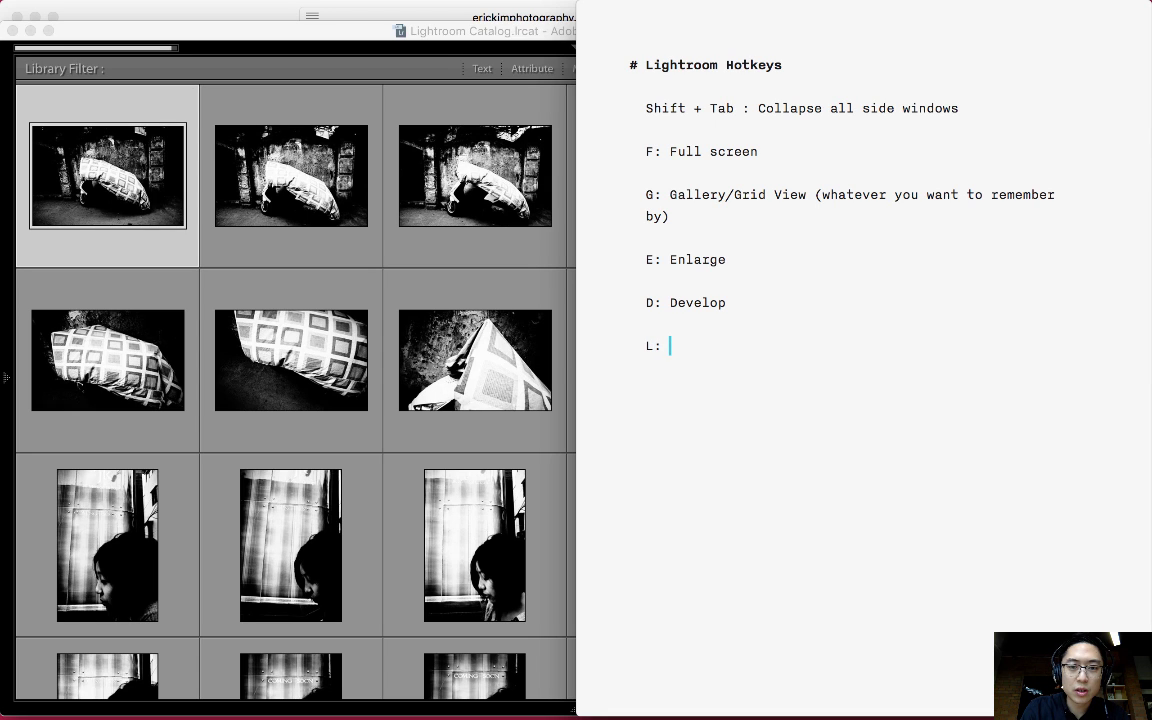
{"action": "type", "text": "Turn off the “L"}
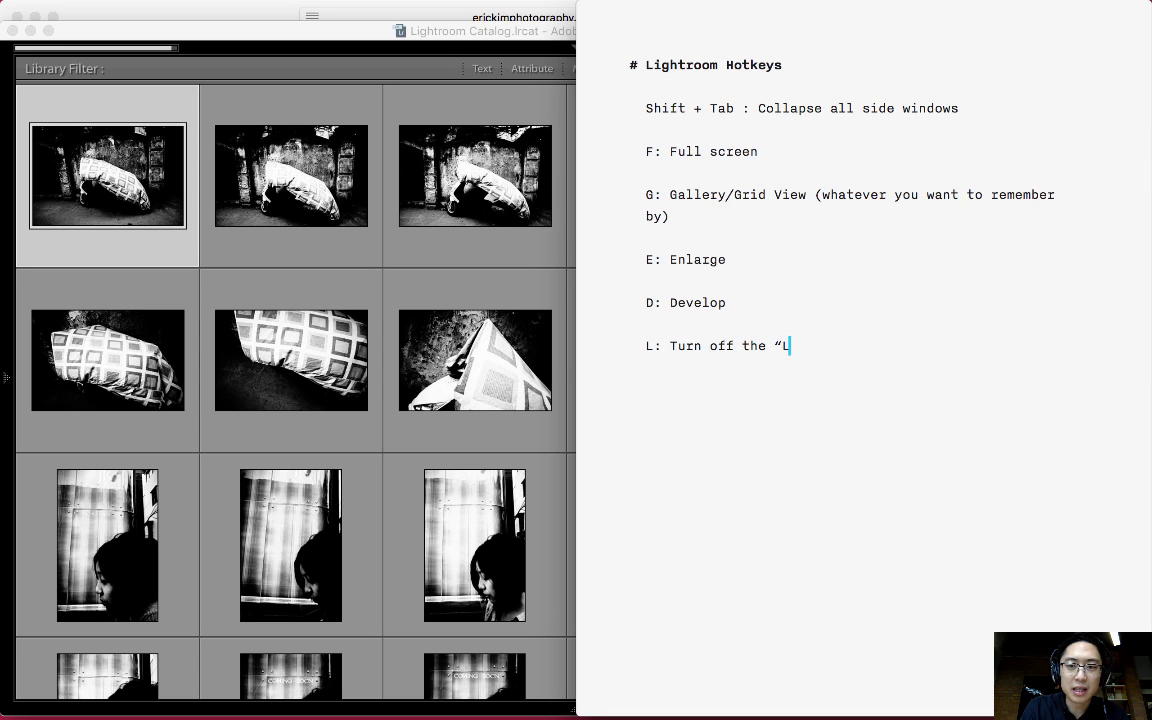
{"action": "type", "text": "ights\""}
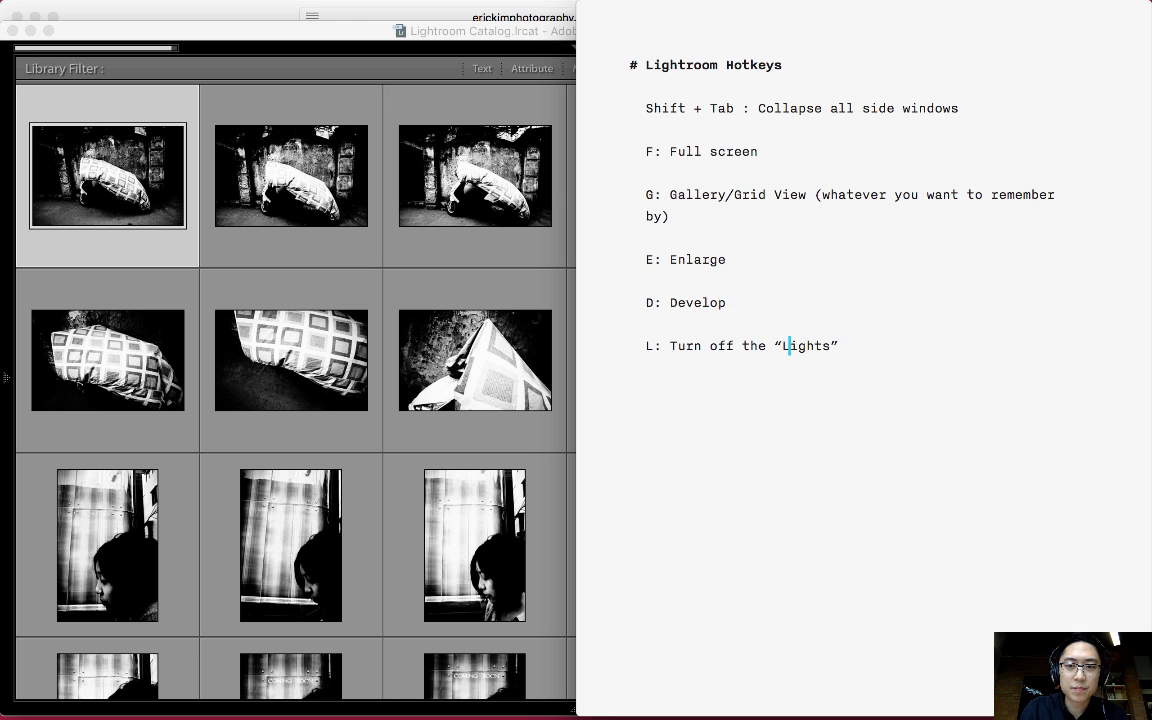
Step: Switch to Lightroom, turn the lights fully off around the grid, and browse down through the photos
{"action": "left_click", "coordinate": [383, 429]}
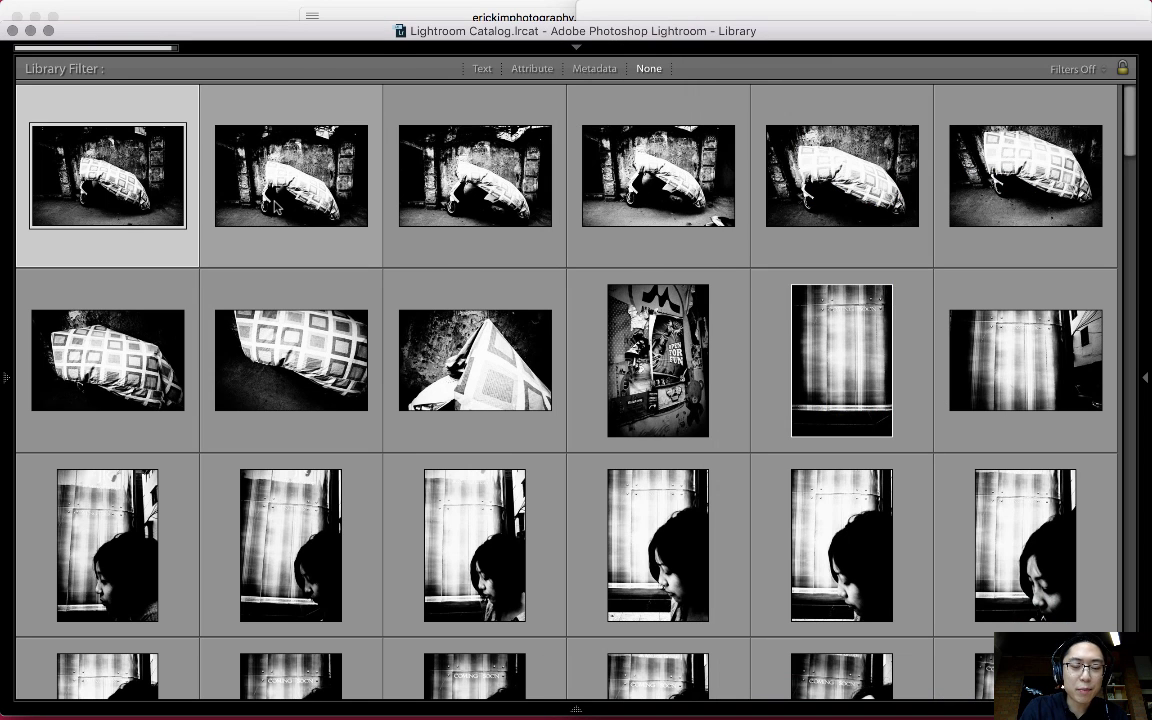
{"action": "key", "text": "l"}
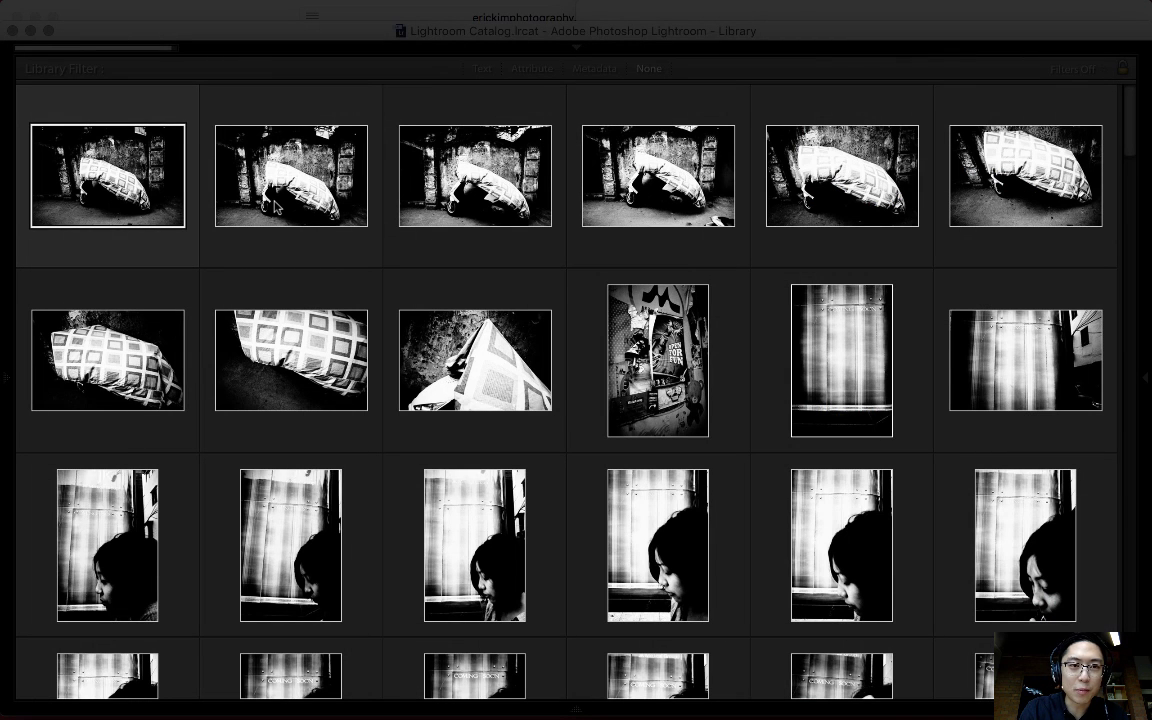
{"action": "key", "text": "l"}
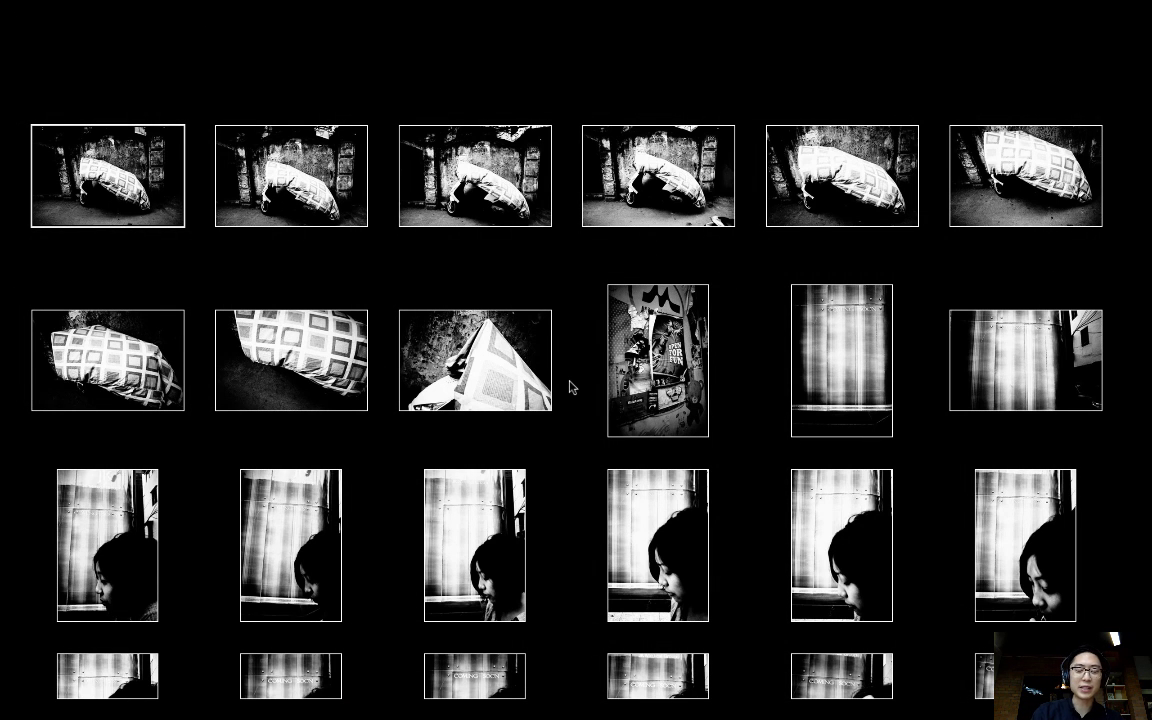
{"action": "scroll", "coordinate": [572, 387], "scroll_direction": "down", "scroll_amount": 3}
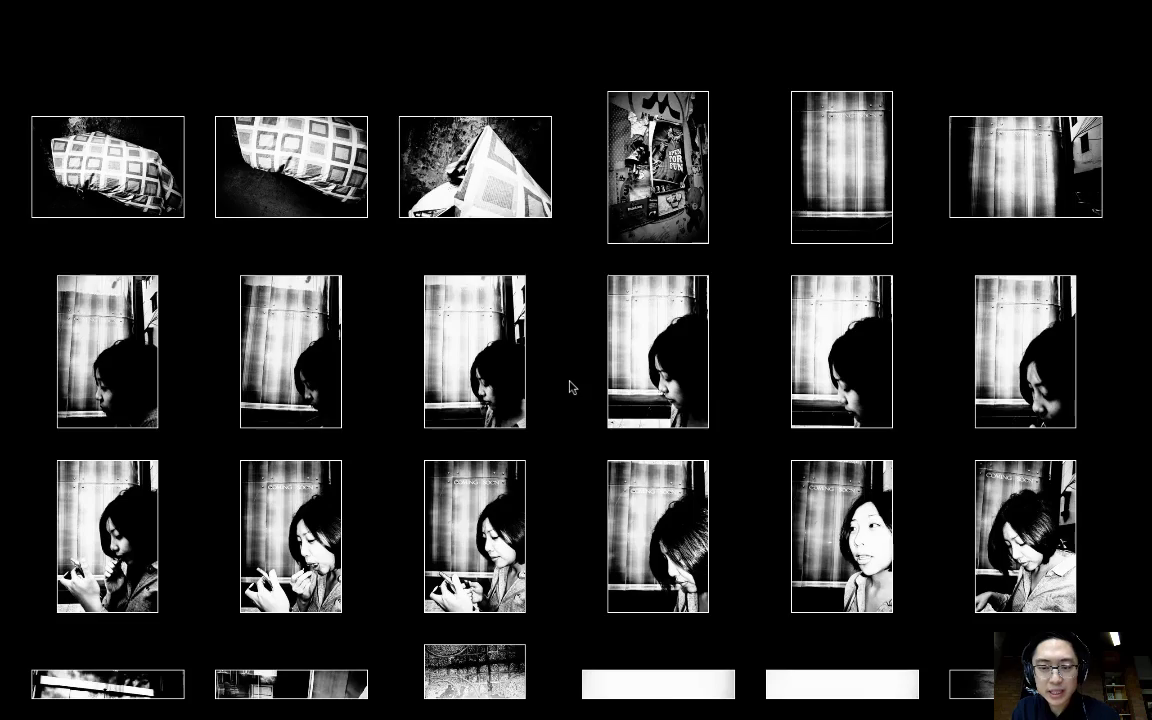
{"action": "scroll", "coordinate": [572, 387], "scroll_direction": "down", "scroll_amount": 3}
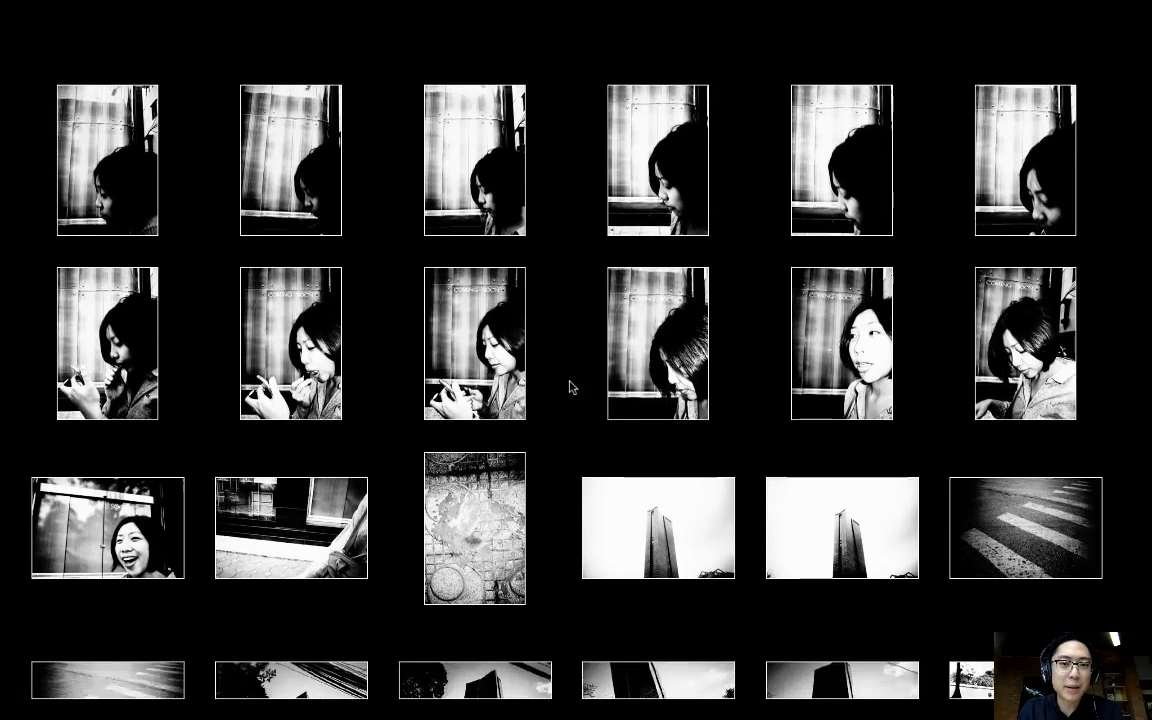
Step: Browse through the rows of photos in the lights-off grid to look for ones worth picking
{"action": "scroll", "coordinate": [572, 387], "scroll_direction": "down", "scroll_amount": 2}
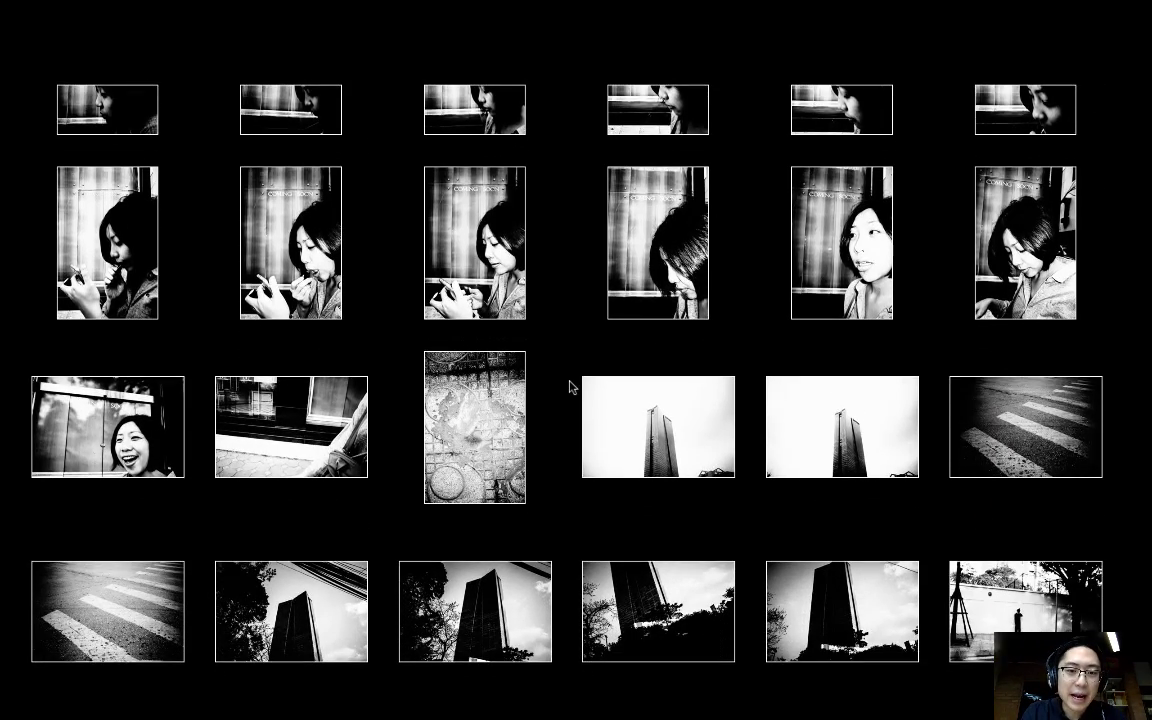
{"action": "scroll", "coordinate": [572, 387], "scroll_direction": "down", "scroll_amount": 3}
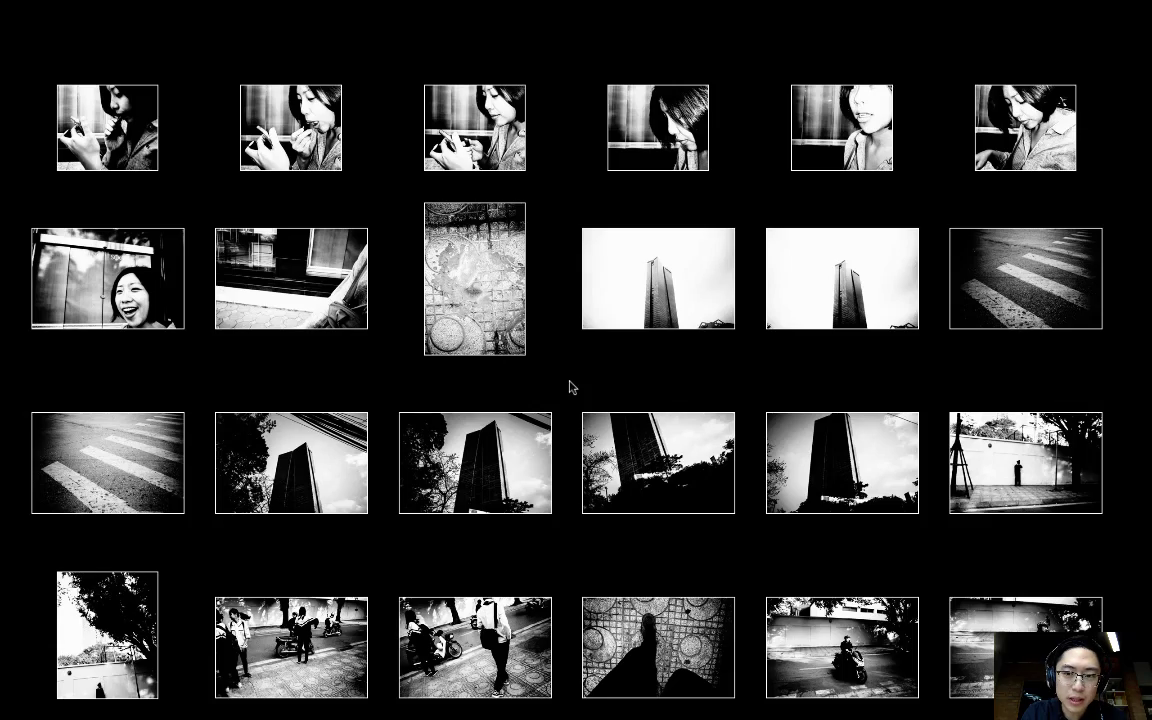
{"action": "scroll", "coordinate": [572, 387], "scroll_direction": "down", "scroll_amount": 2}
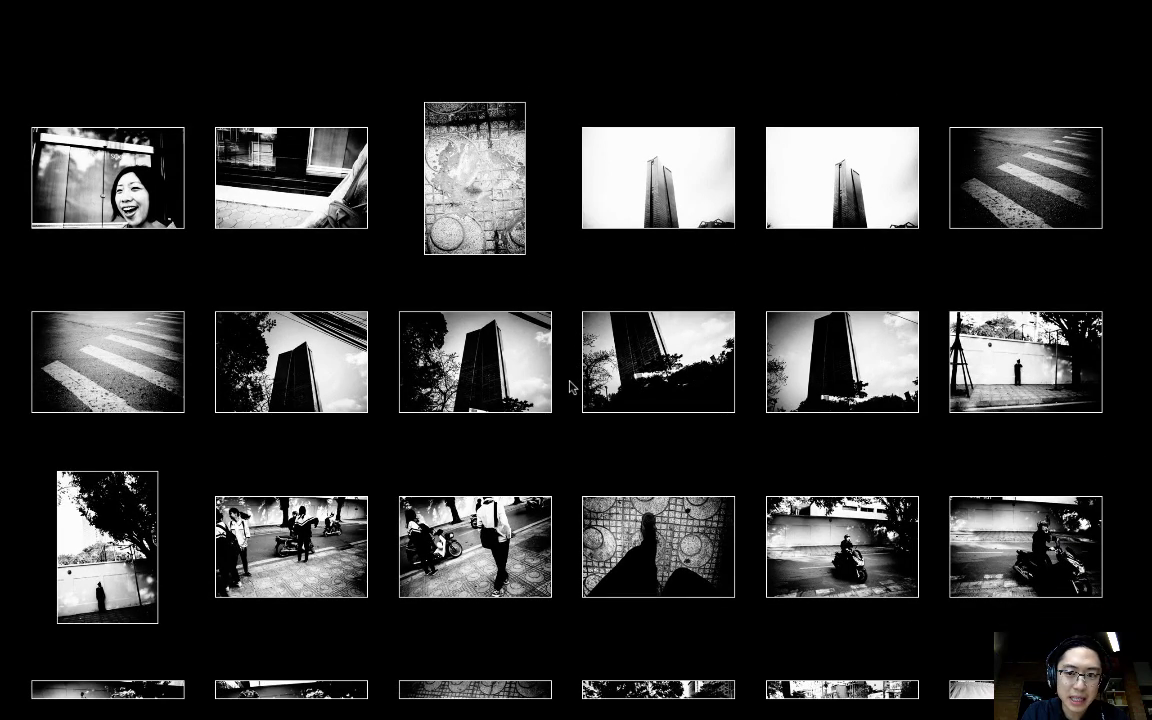
{"action": "scroll", "coordinate": [572, 387], "scroll_direction": "down", "scroll_amount": 2}
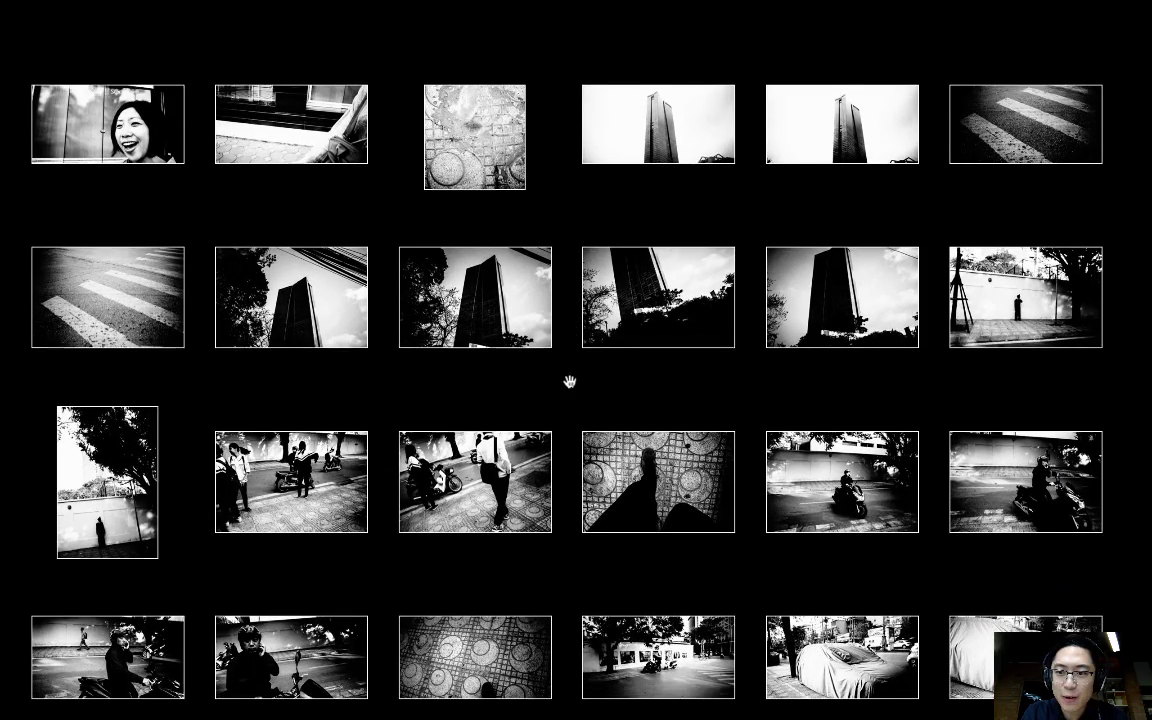
{"action": "scroll", "coordinate": [569, 381], "scroll_direction": "down", "scroll_amount": 6}
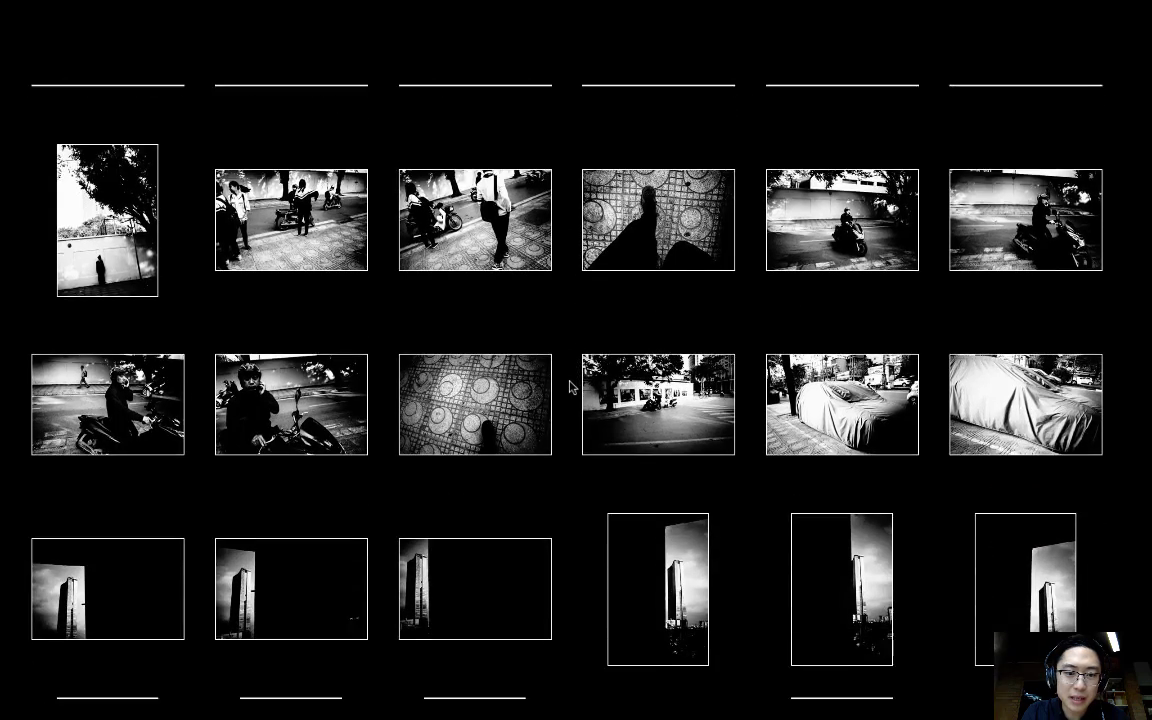
{"action": "scroll", "coordinate": [572, 387], "scroll_direction": "down", "scroll_amount": 5}
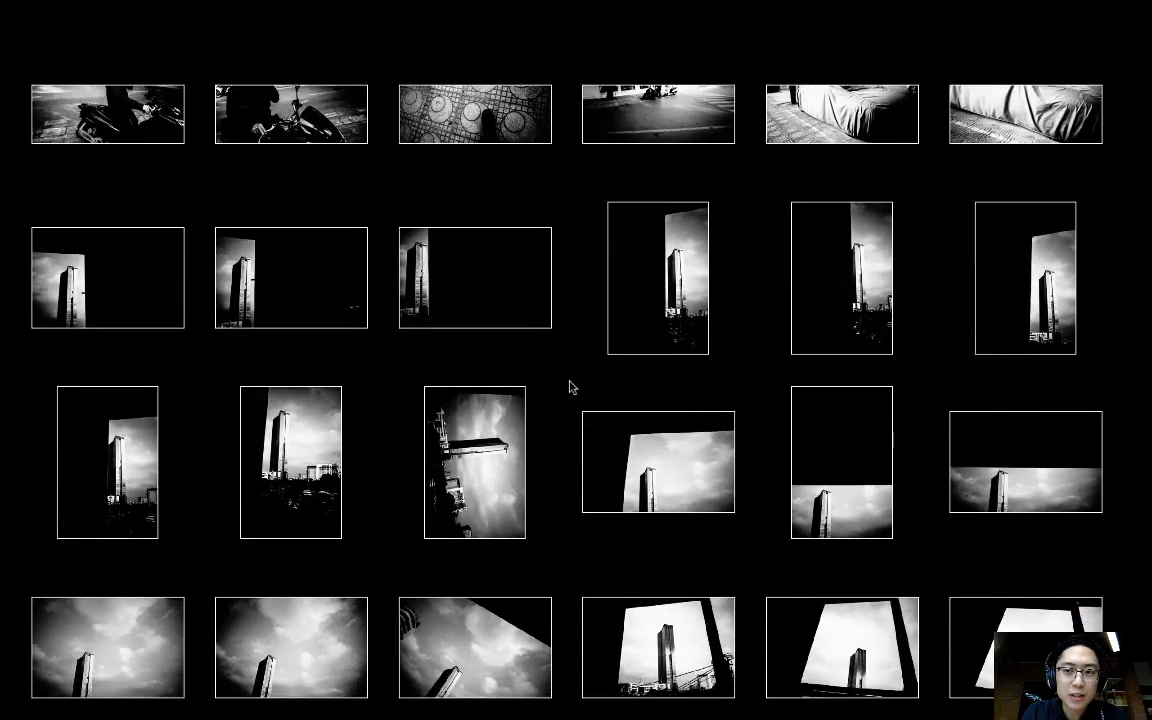
{"action": "scroll", "coordinate": [572, 387], "scroll_direction": "down", "scroll_amount": 1}
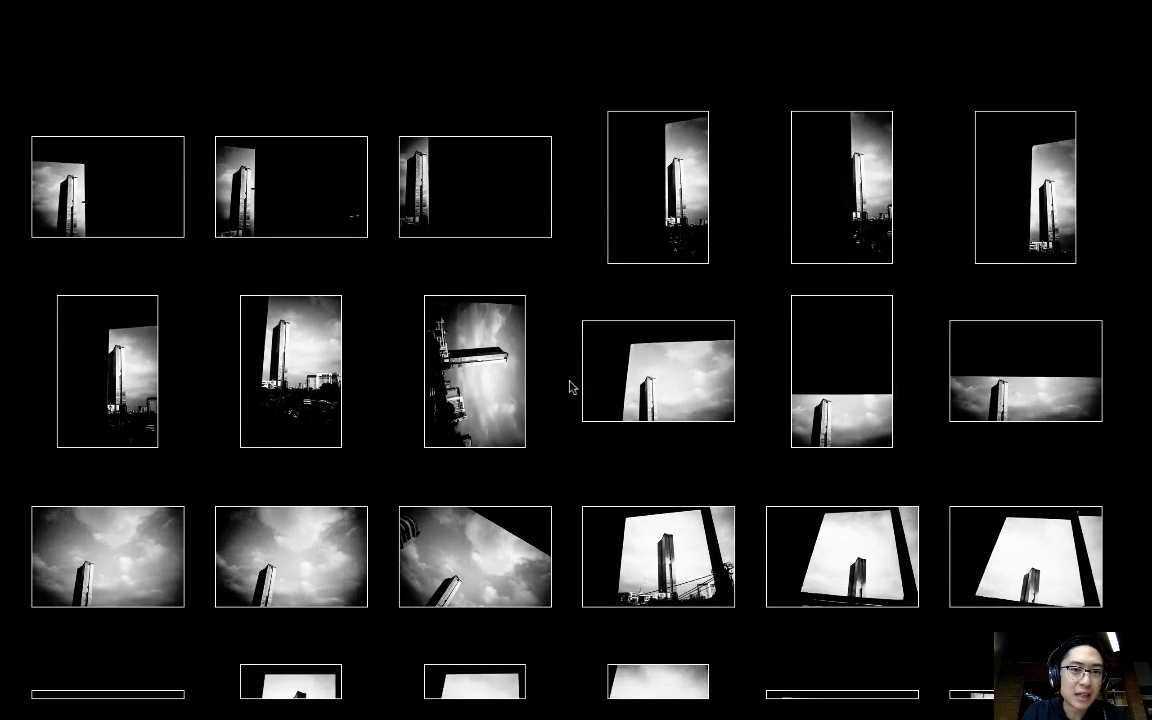
{"action": "scroll", "coordinate": [569, 490], "scroll_direction": "down", "scroll_amount": 3}
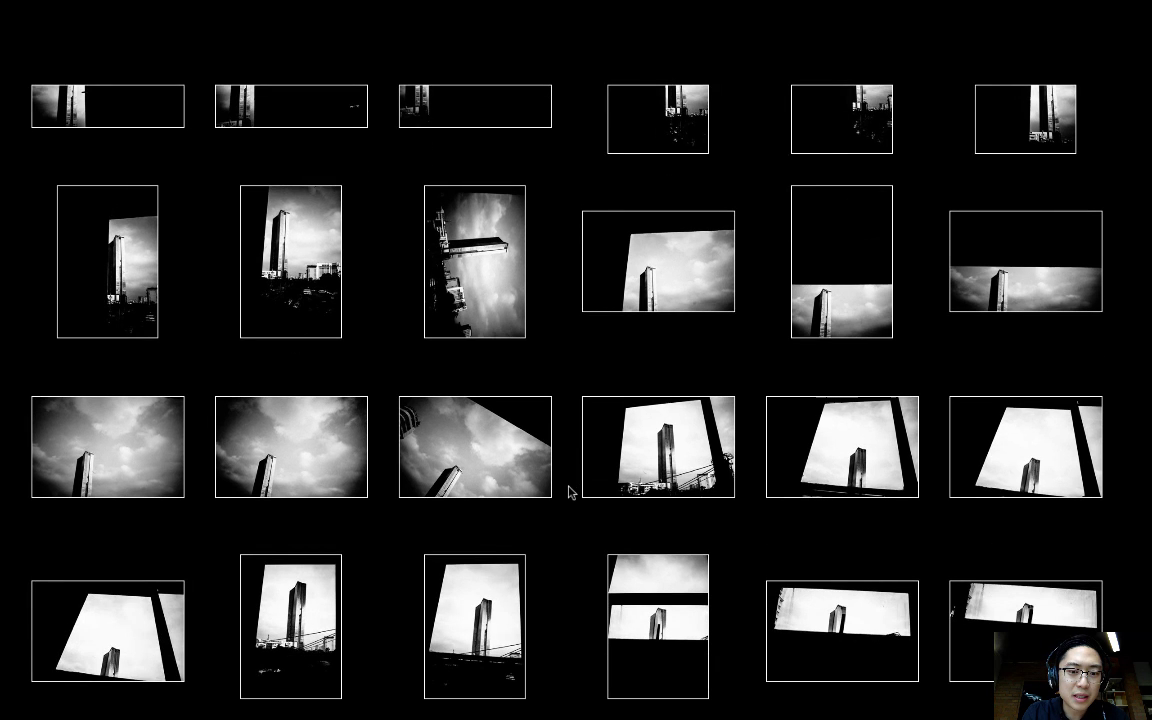
{"action": "scroll", "coordinate": [569, 487], "scroll_direction": "down", "scroll_amount": 3}
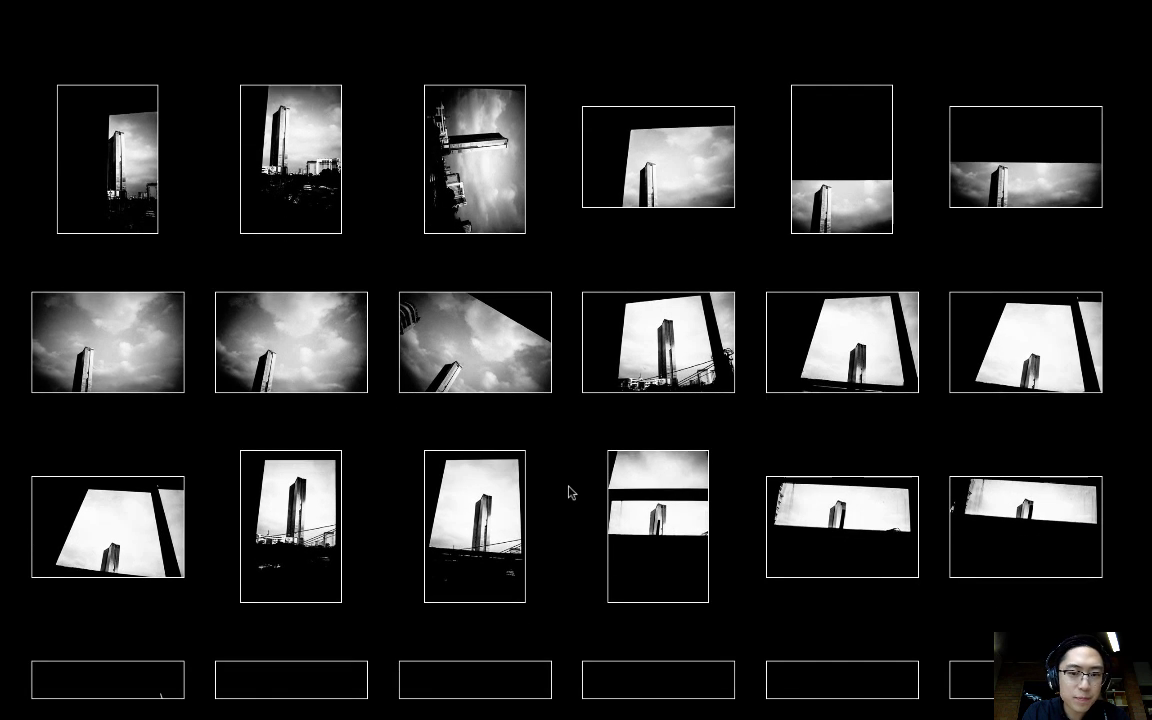
{"action": "scroll", "coordinate": [570, 491], "scroll_direction": "down", "scroll_amount": 3}
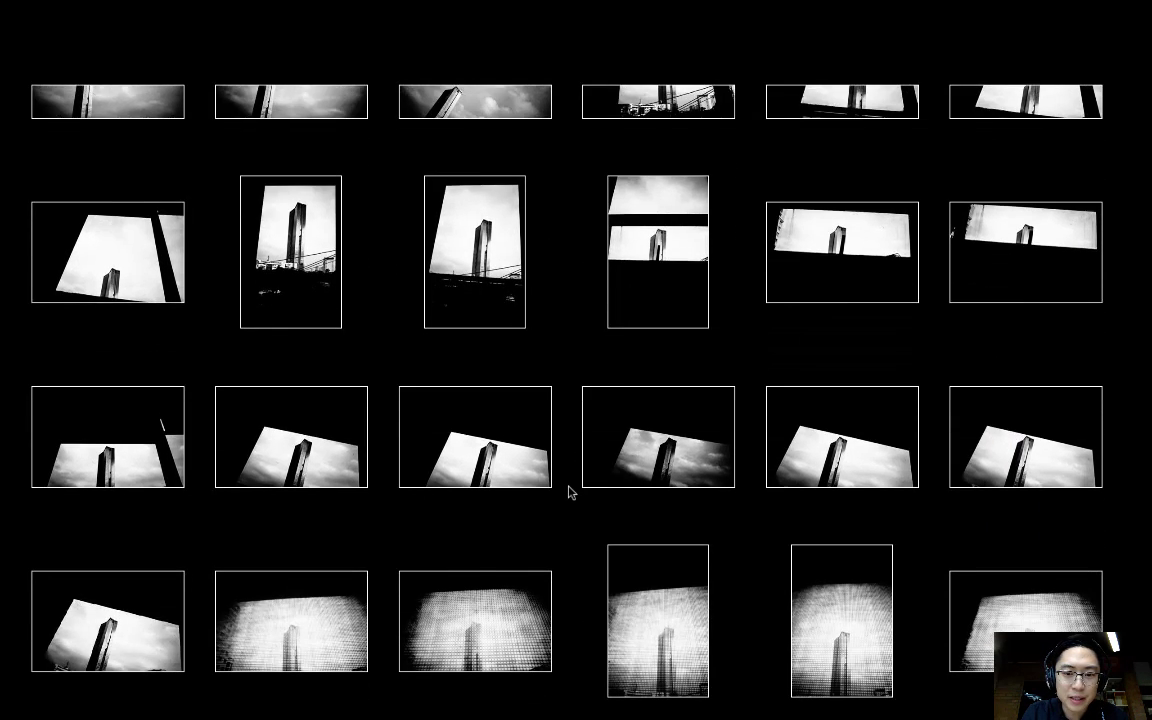
{"action": "scroll", "coordinate": [569, 488], "scroll_direction": "up", "scroll_amount": 4}
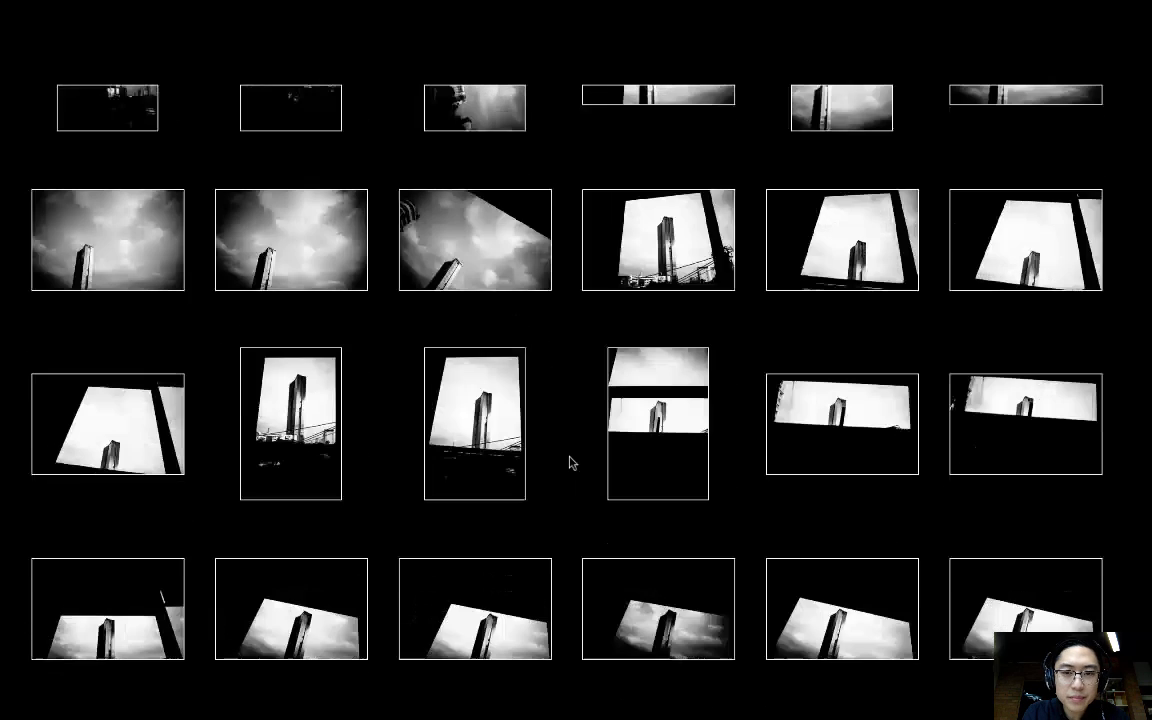
{"action": "scroll", "coordinate": [569, 462], "scroll_direction": "up", "scroll_amount": 6}
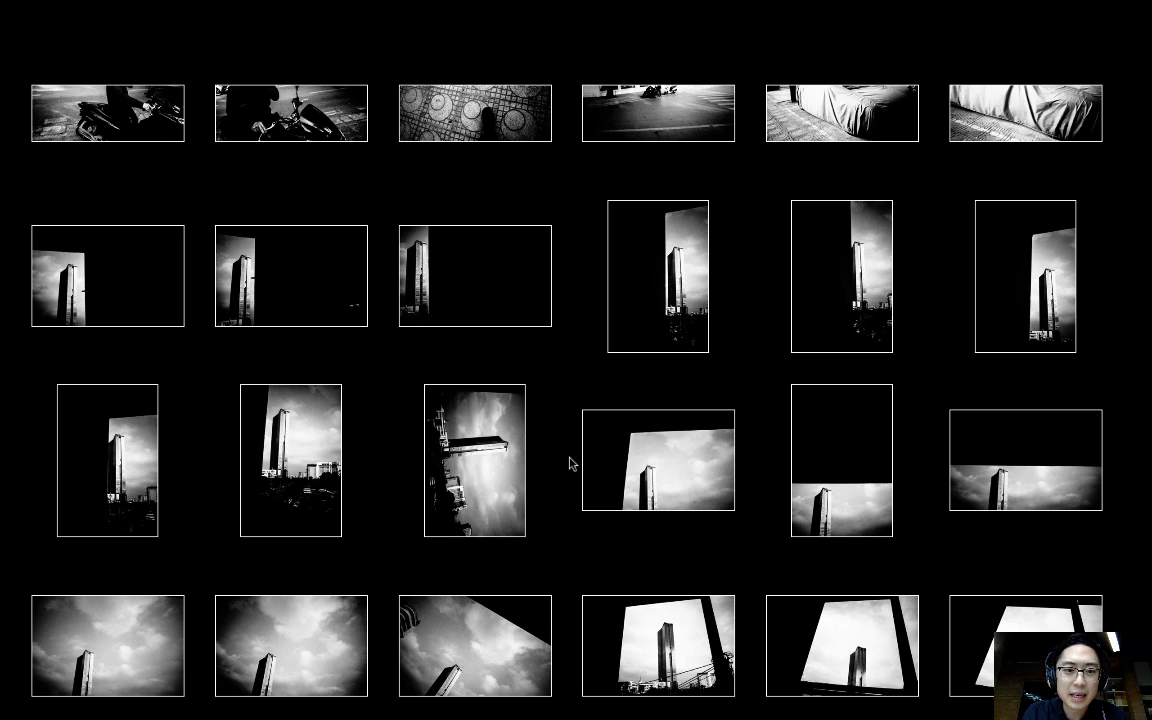
Step: Flag the horizontal photo of the tower beside a large black area as a pick, and turn the lights back on
{"action": "left_click", "coordinate": [461, 273]}
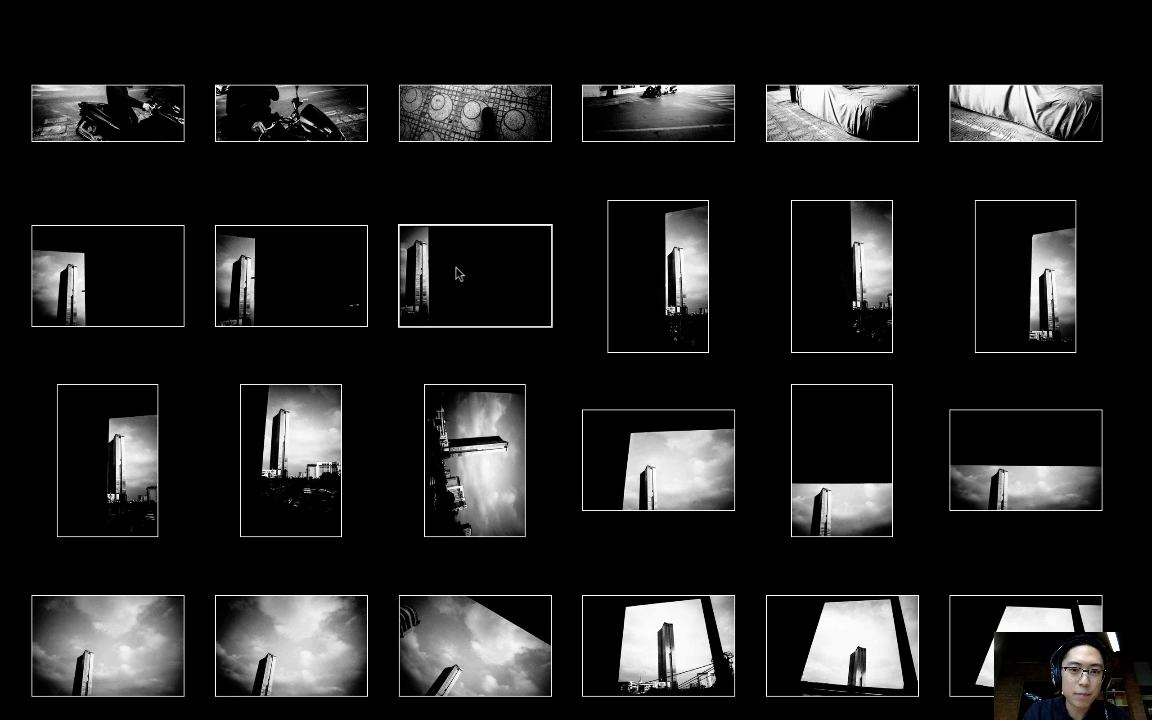
{"action": "key", "text": "p"}
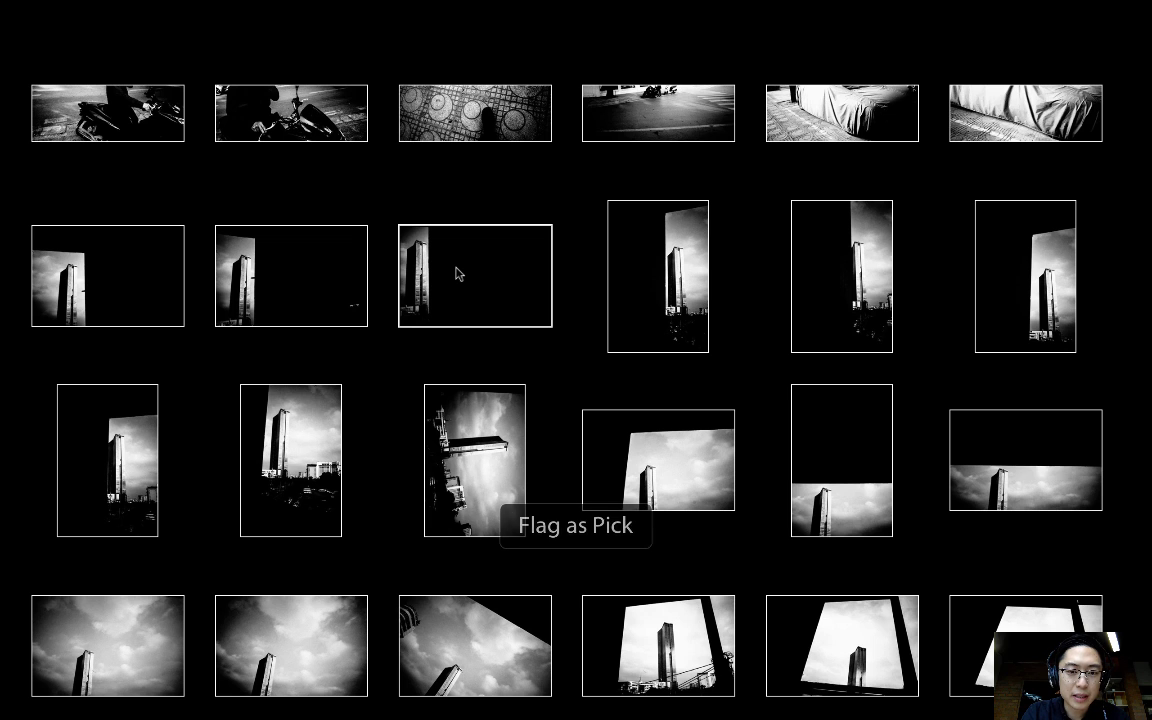
{"action": "key", "text": "l"}
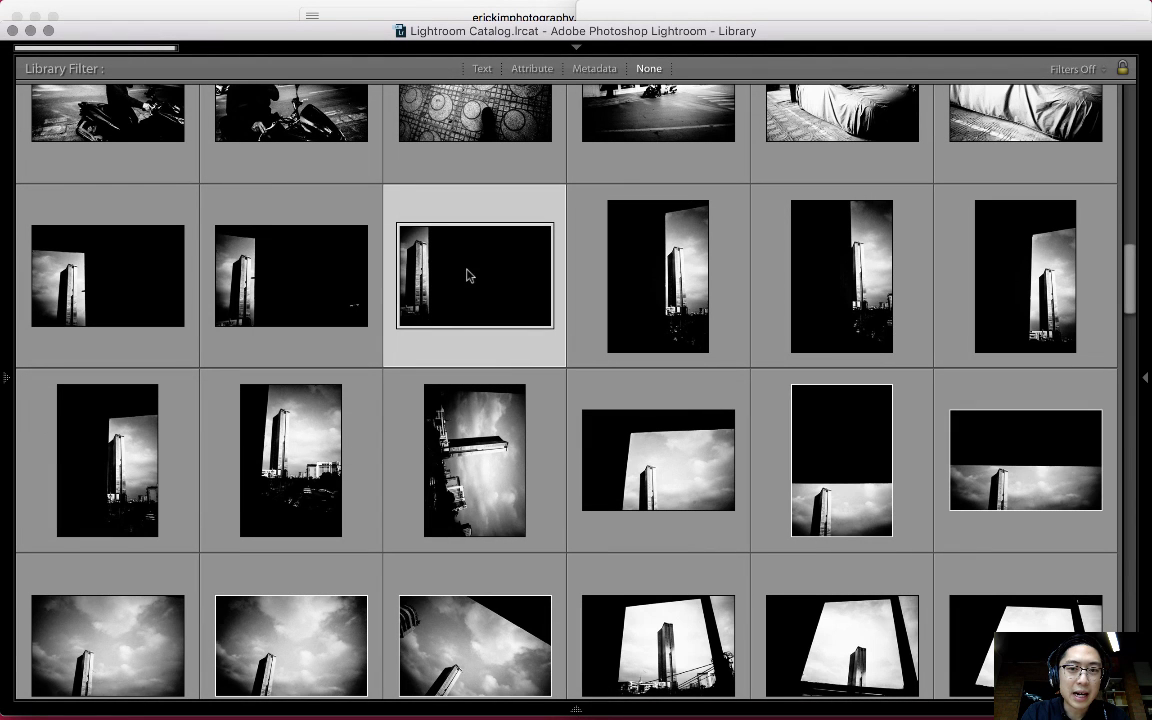
Step: Flag the high-contrast portrait of the dog facing the camera as a pick, and browse on to the end of the grid
{"action": "scroll", "coordinate": [570, 405], "scroll_direction": "down", "scroll_amount": 2}
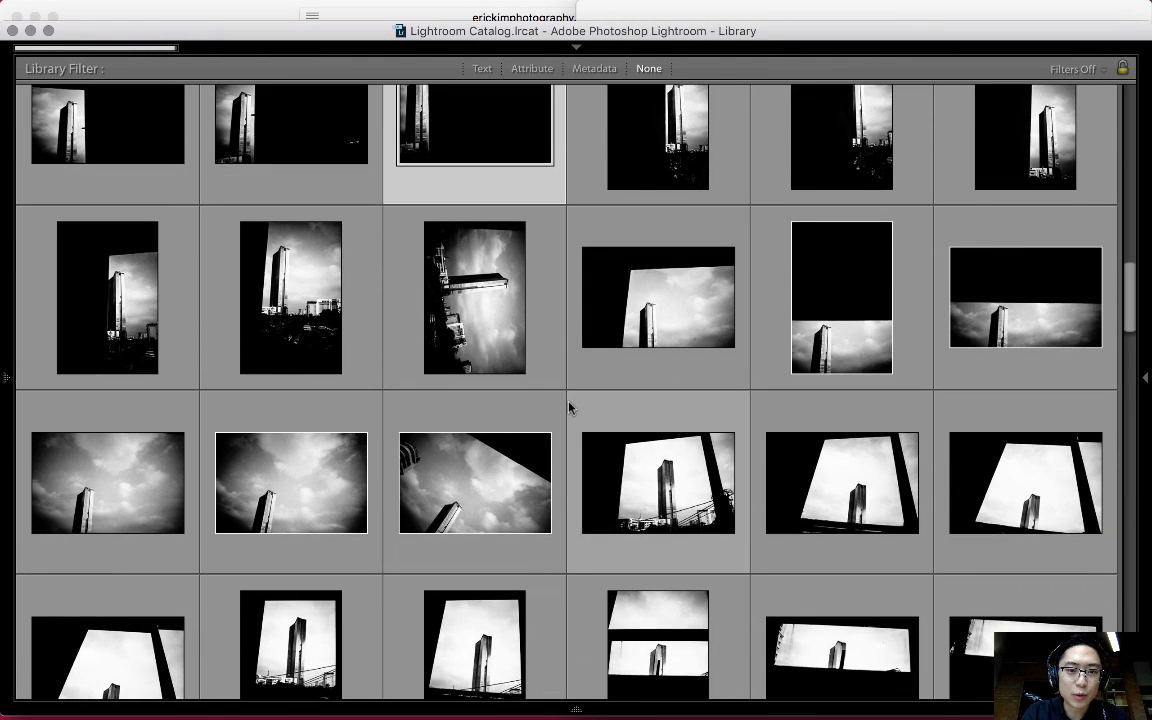
{"action": "scroll", "coordinate": [569, 406], "scroll_direction": "down", "scroll_amount": 2}
{"action": "scroll", "coordinate": [569, 406], "scroll_direction": "down", "scroll_amount": 10}
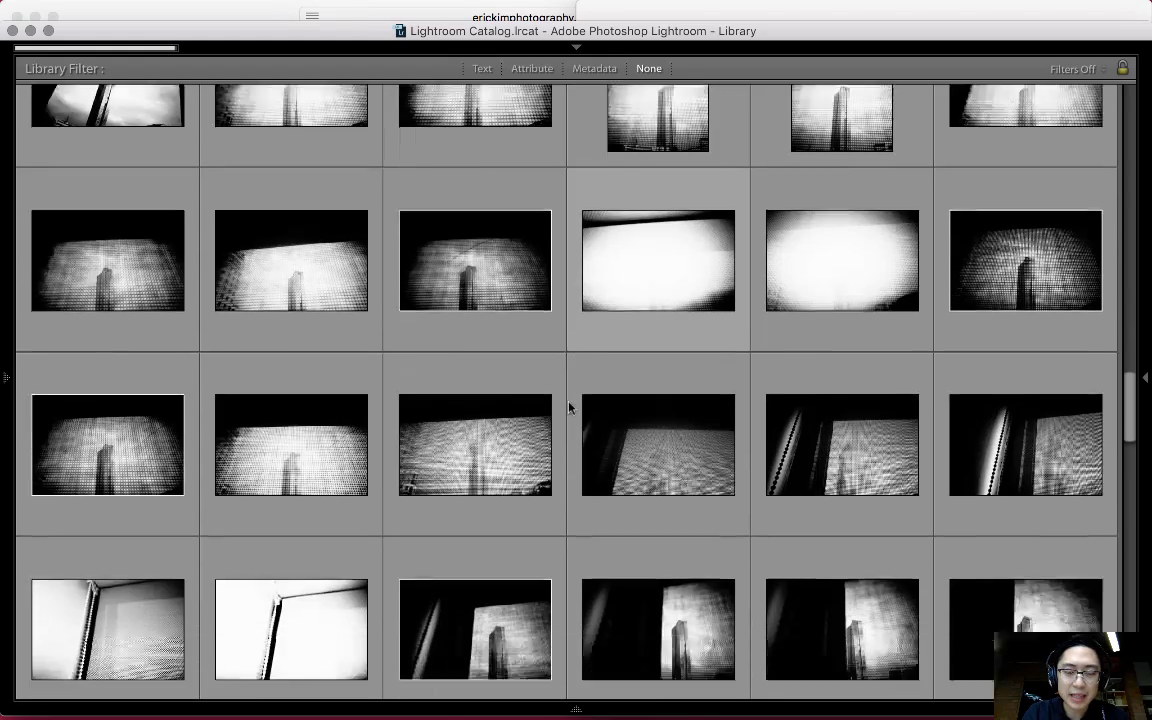
{"action": "scroll", "coordinate": [569, 406], "scroll_direction": "down", "scroll_amount": 5}
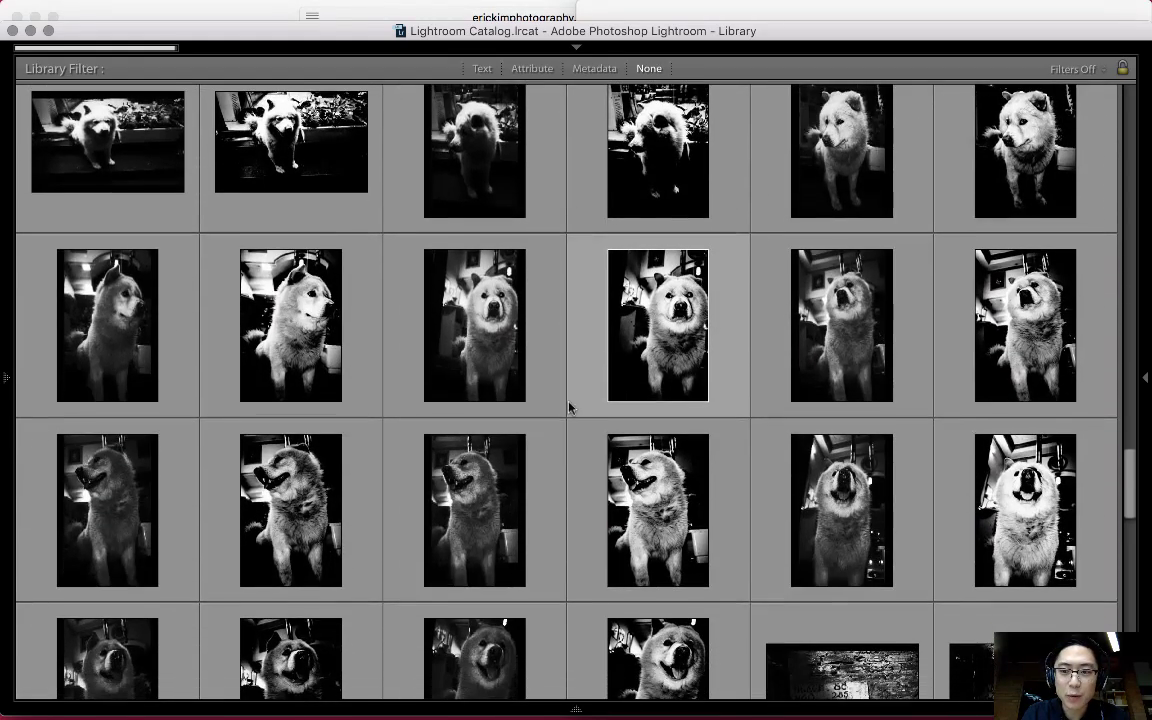
{"action": "left_click", "coordinate": [646, 393]}
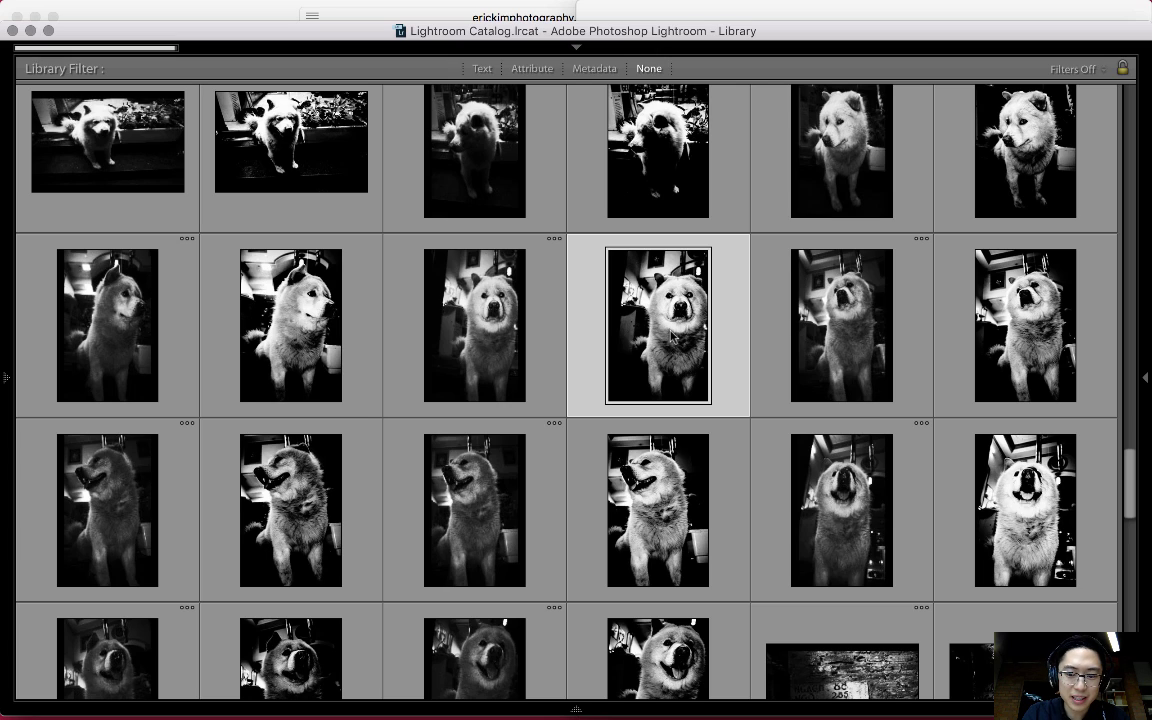
{"action": "key", "text": "p"}
{"action": "scroll", "coordinate": [673, 338], "scroll_direction": "down", "scroll_amount": 5}
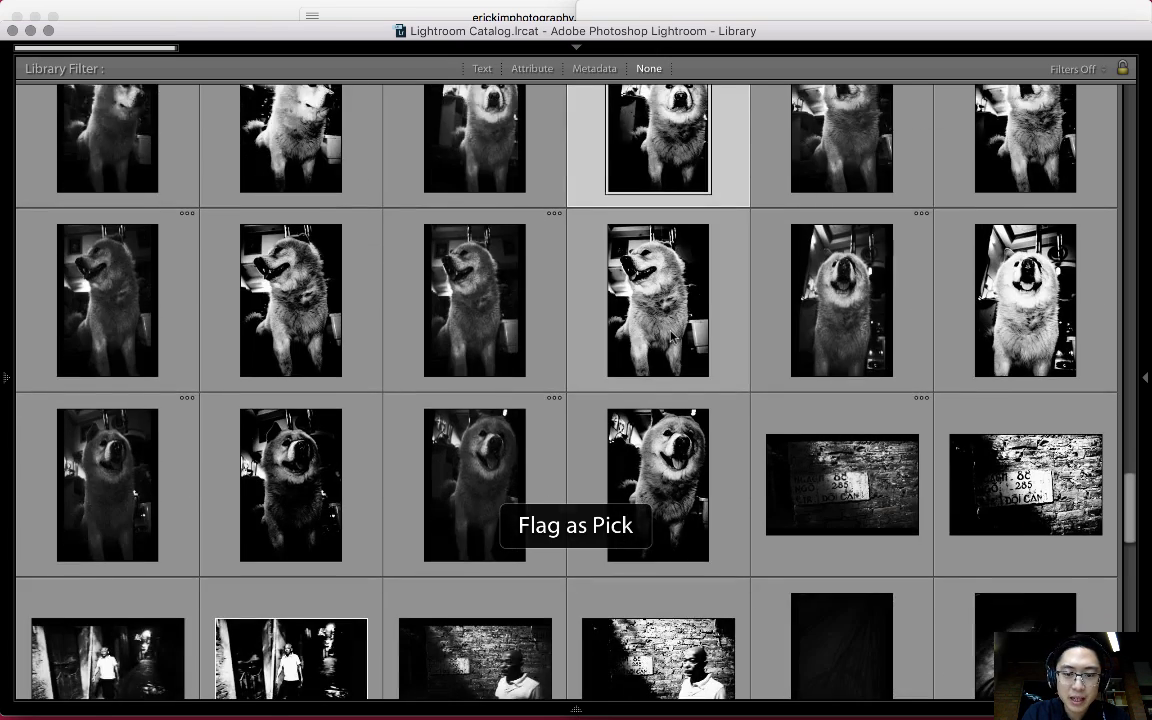
{"action": "scroll", "coordinate": [673, 338], "scroll_direction": "down", "scroll_amount": 6}
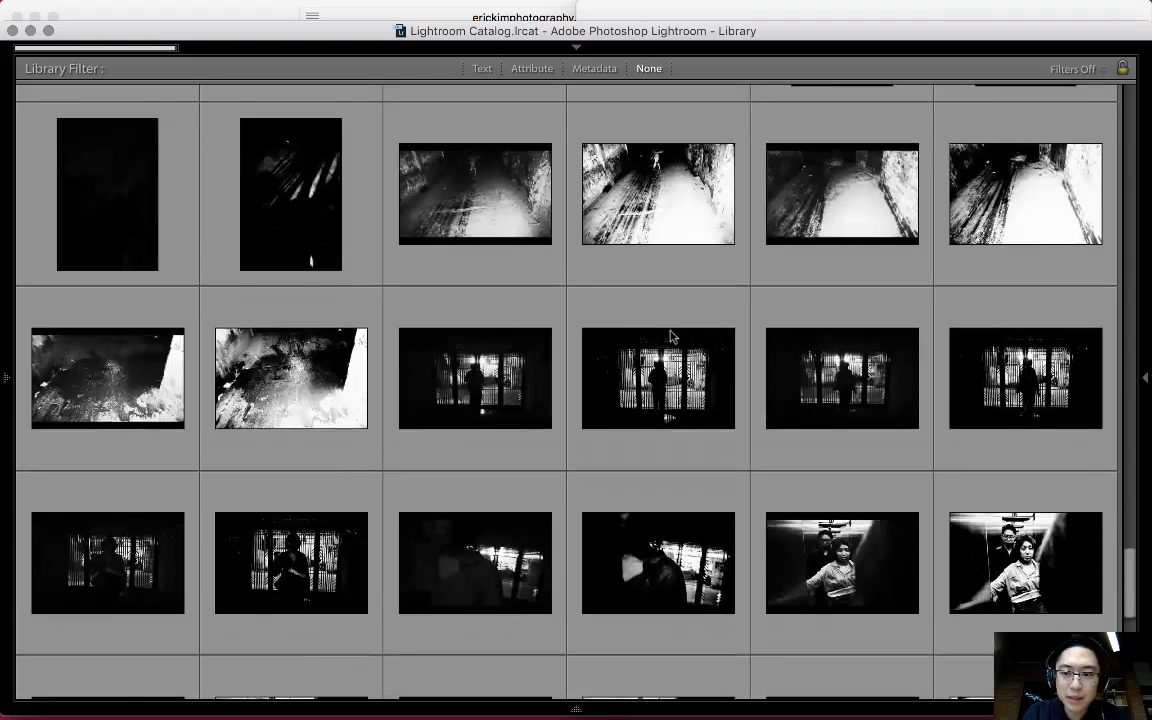
{"action": "scroll", "coordinate": [671, 337], "scroll_direction": "down", "scroll_amount": 8}
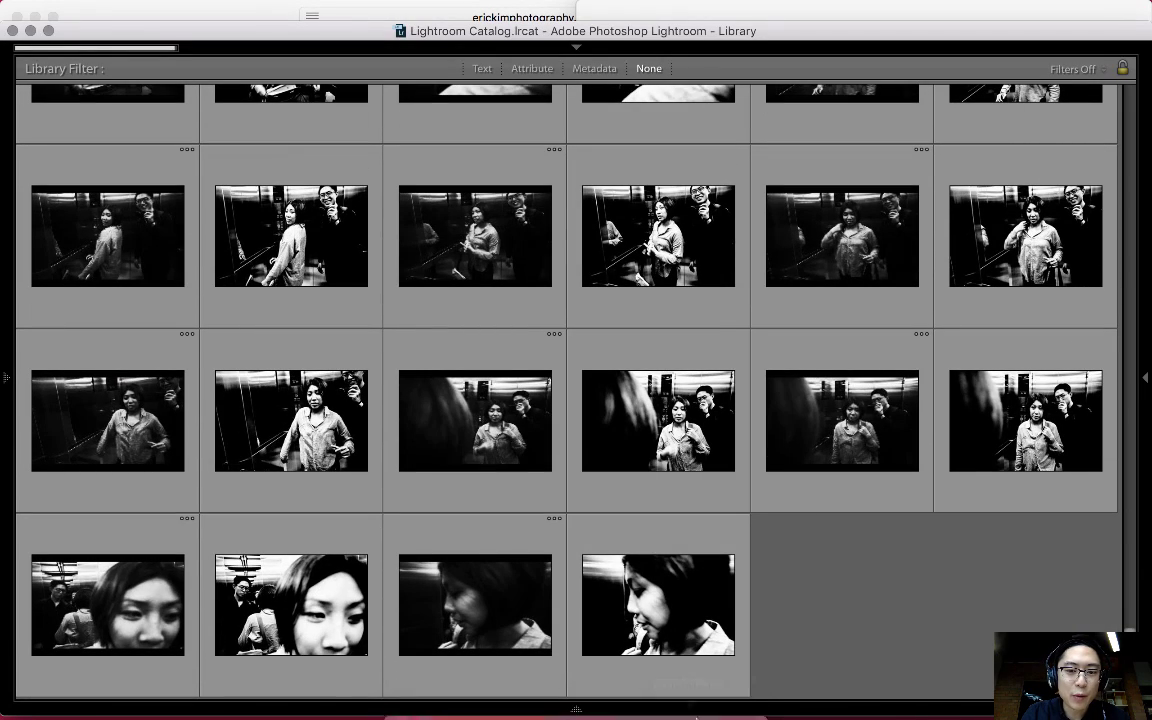
Step: Point out the Shift + Tab entry in iA Writer's hotkey list, and switch back to Lightroom to show all the surrounding panels
{"action": "left_click", "coordinate": [616, 688]}
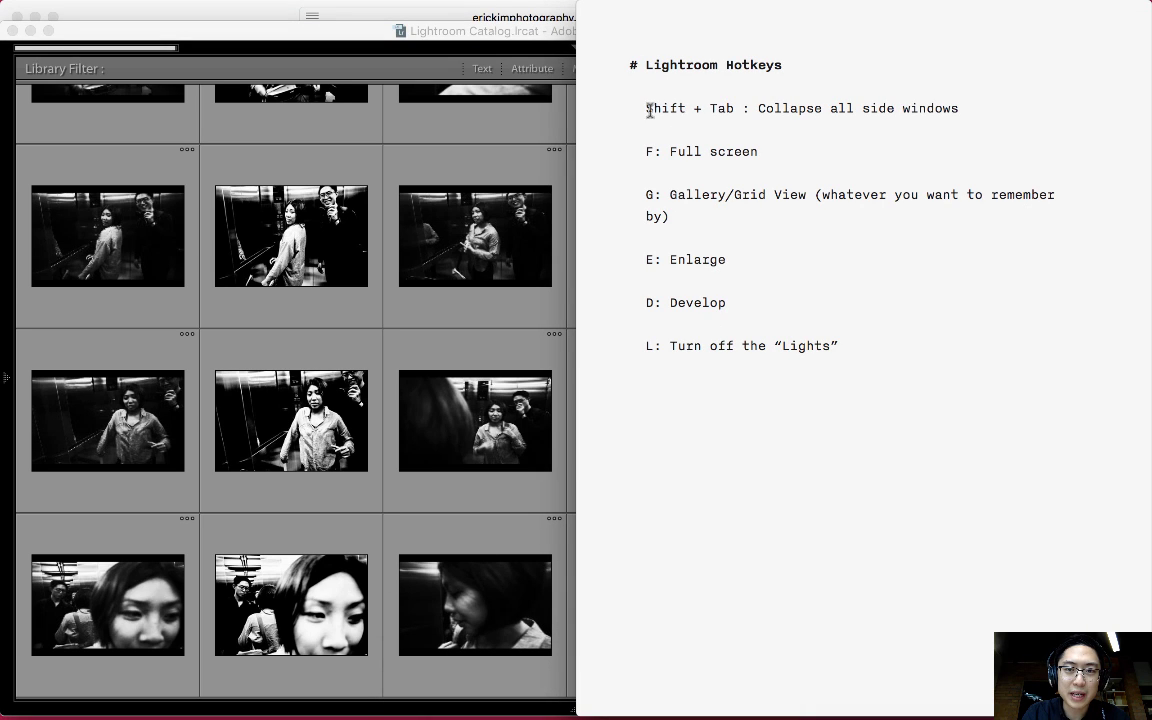
{"action": "left_click_drag", "start_coordinate": [649, 110], "coordinate": [736, 108]}
{"action": "left_click", "coordinate": [532, 175]}
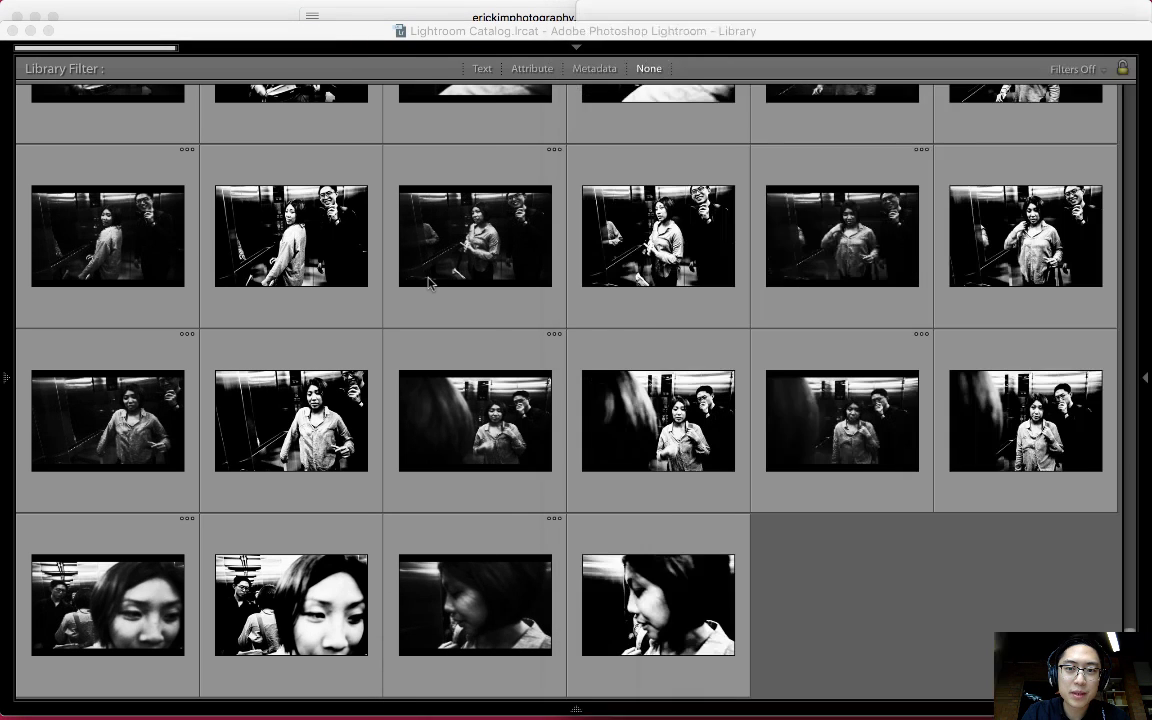
{"action": "key", "text": "shift+Tab"}
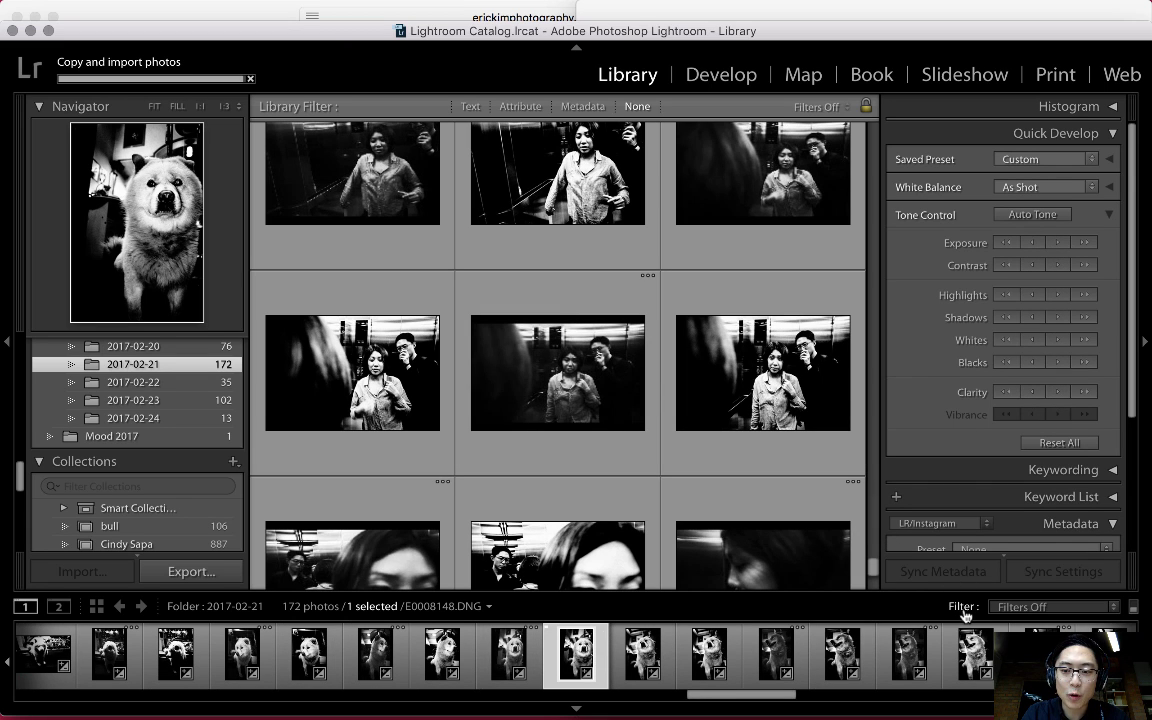
Step: Filter the folder to its Flagged photos and review them, ending with all the surrounding panels collapsed
{"action": "left_click", "coordinate": [1052, 614]}
{"action": "left_click", "coordinate": [1052, 618]}
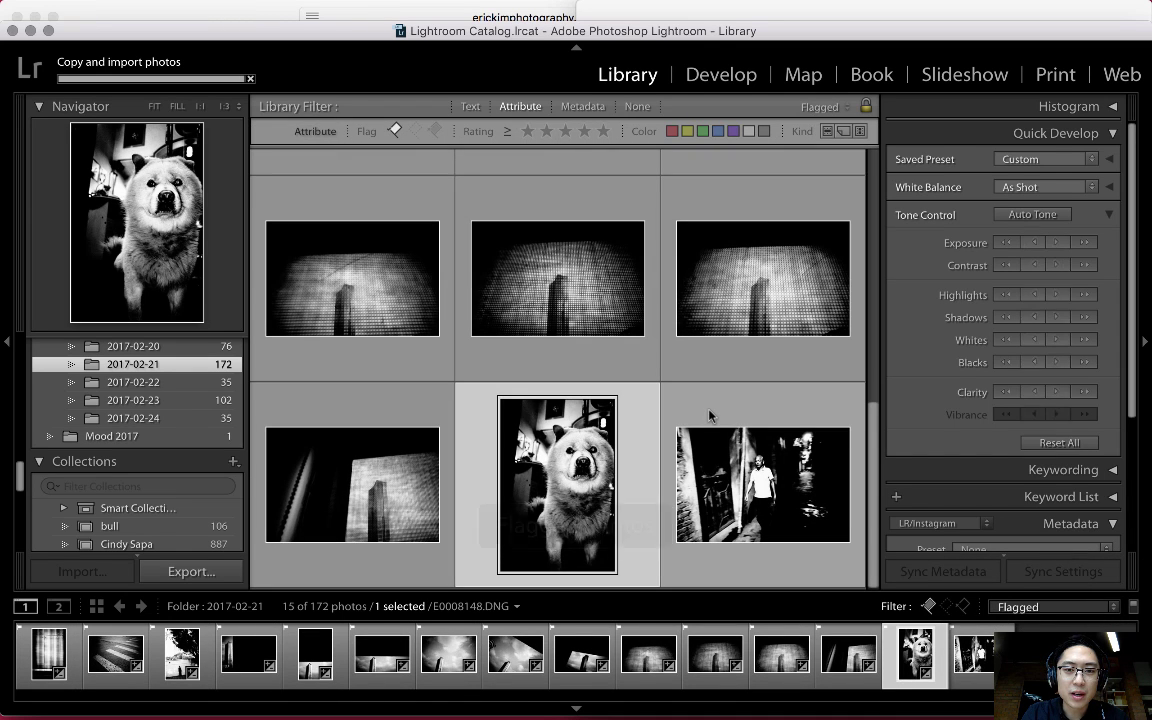
{"action": "scroll", "coordinate": [709, 415], "scroll_direction": "up", "scroll_amount": 3}
{"action": "scroll", "coordinate": [709, 415], "scroll_direction": "up", "scroll_amount": 3}
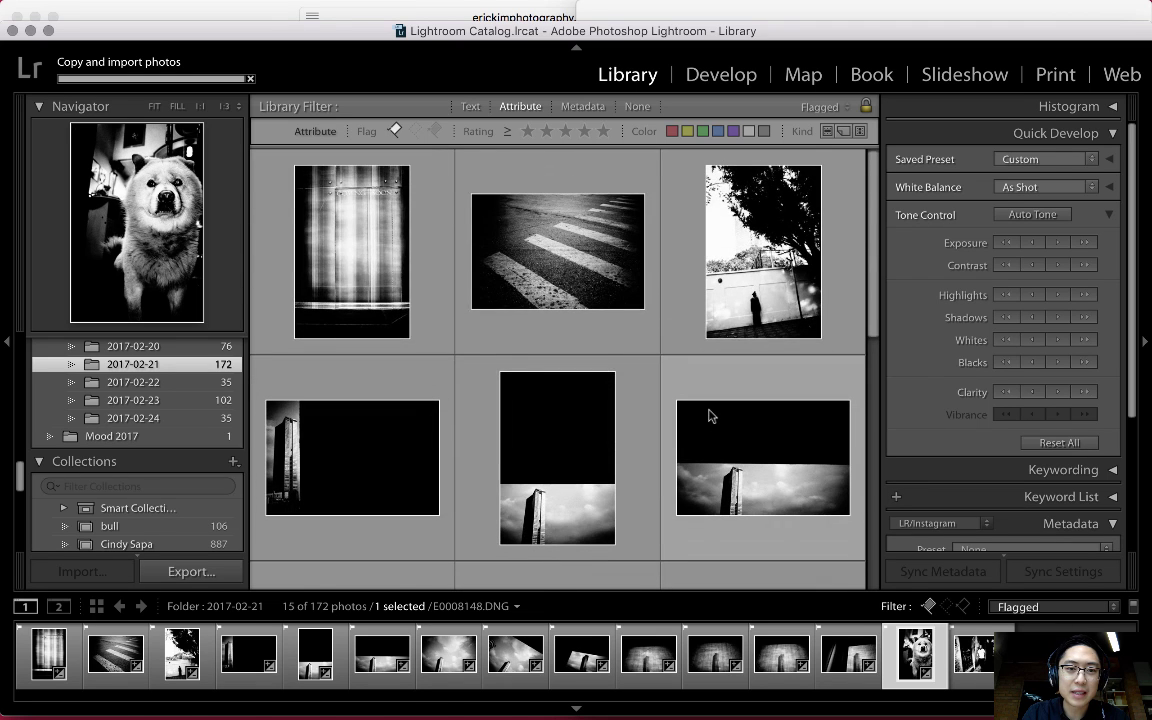
{"action": "scroll", "coordinate": [709, 415], "scroll_direction": "down", "scroll_amount": 5}
{"action": "scroll", "coordinate": [709, 415], "scroll_direction": "down", "scroll_amount": 2}
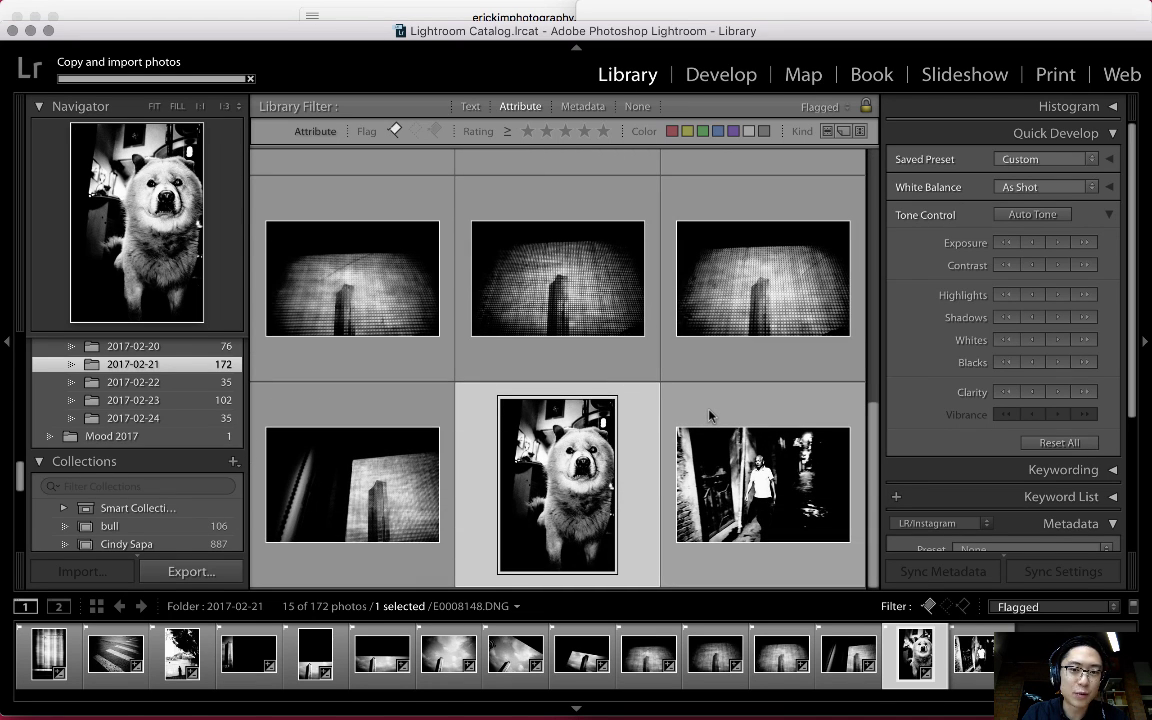
{"action": "scroll", "coordinate": [709, 415], "scroll_direction": "up", "scroll_amount": 2}
{"action": "scroll", "coordinate": [709, 415], "scroll_direction": "down", "scroll_amount": 2}
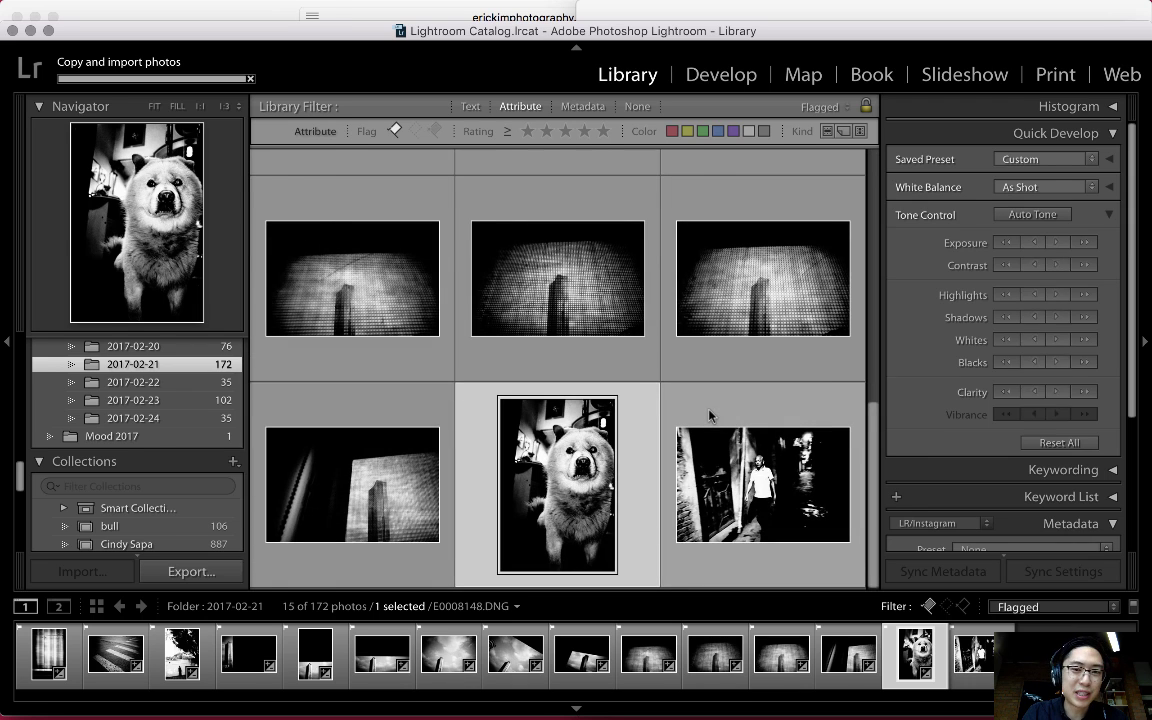
{"action": "key", "text": "shift+Tab"}
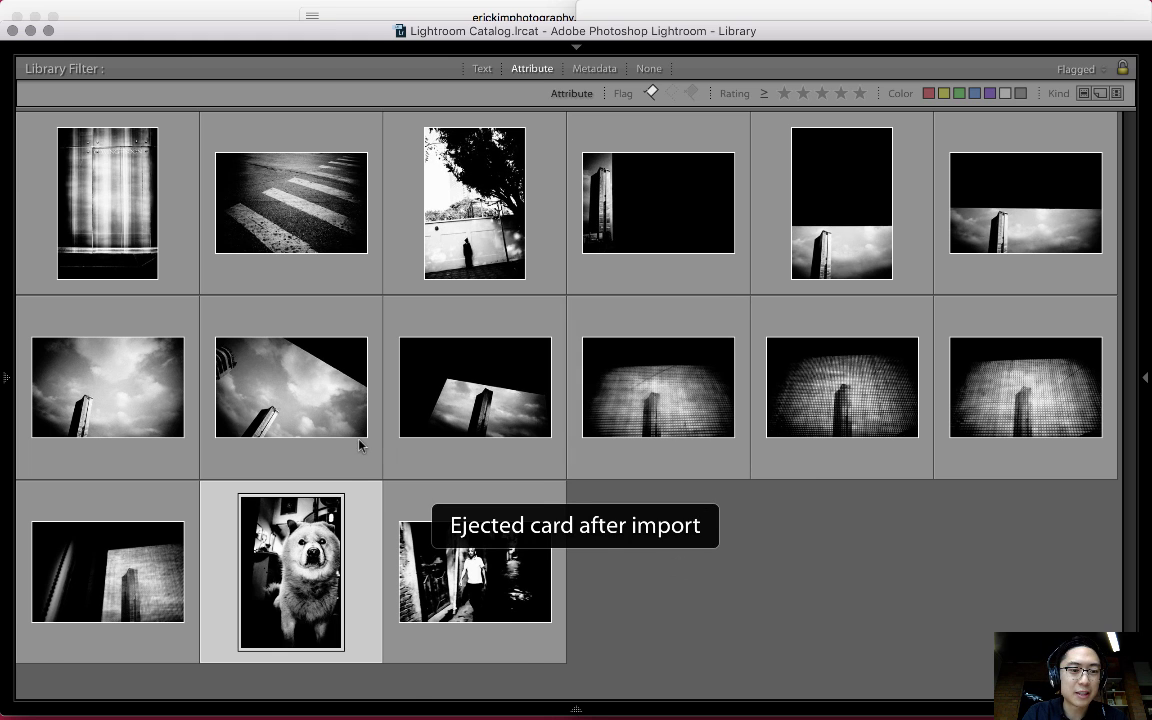
Step: Show the photos of the 2017-02-24 folder with all surrounding panels collapsed and the lights fully off
{"action": "key", "text": "shift+Tab"}
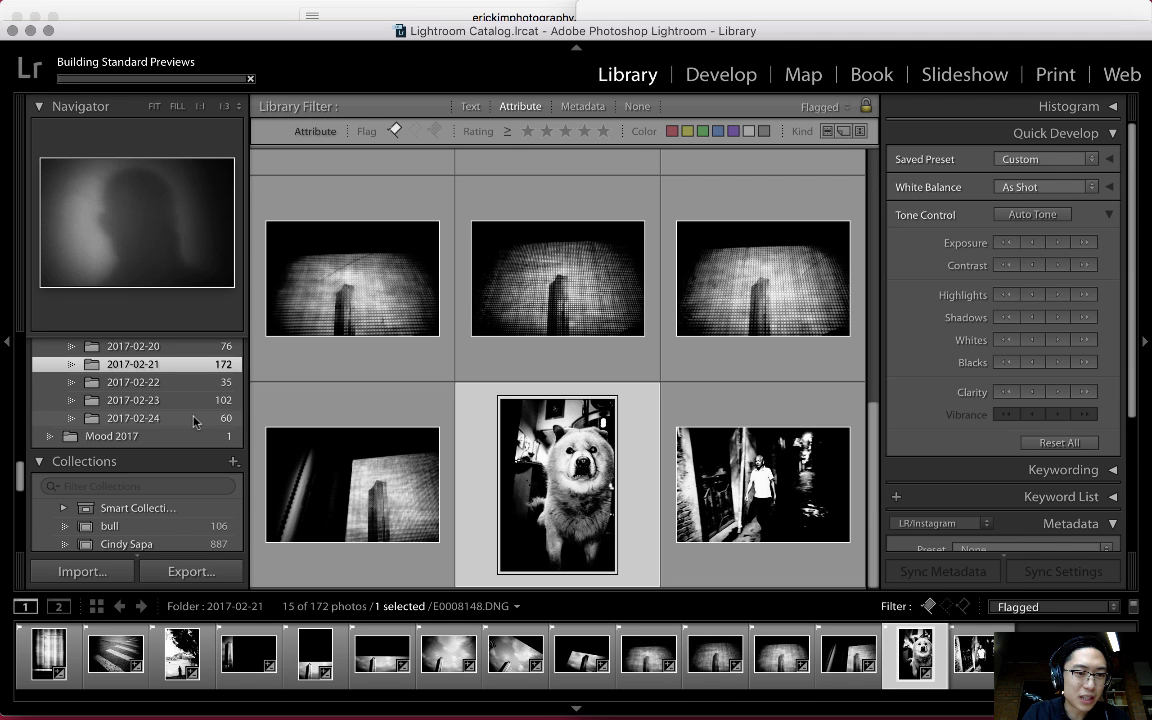
{"action": "left_click", "coordinate": [160, 420]}
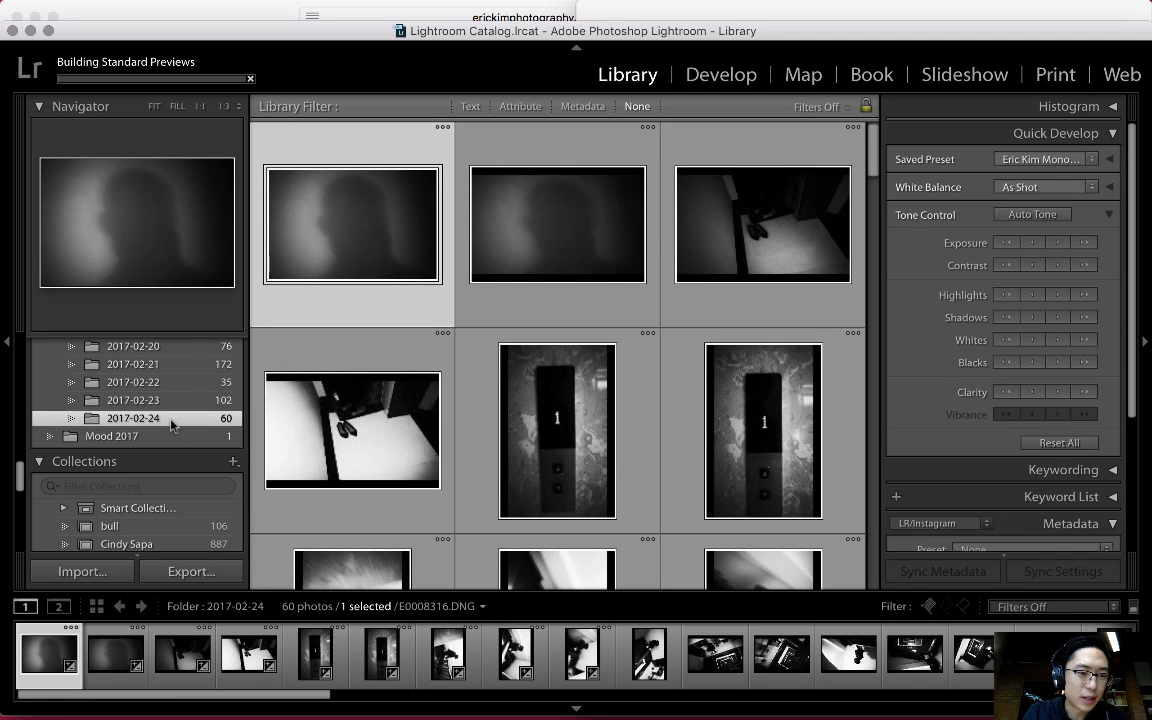
{"action": "key", "text": "shift+Tab"}
{"action": "scroll", "coordinate": [743, 484], "scroll_direction": "down", "scroll_amount": 5}
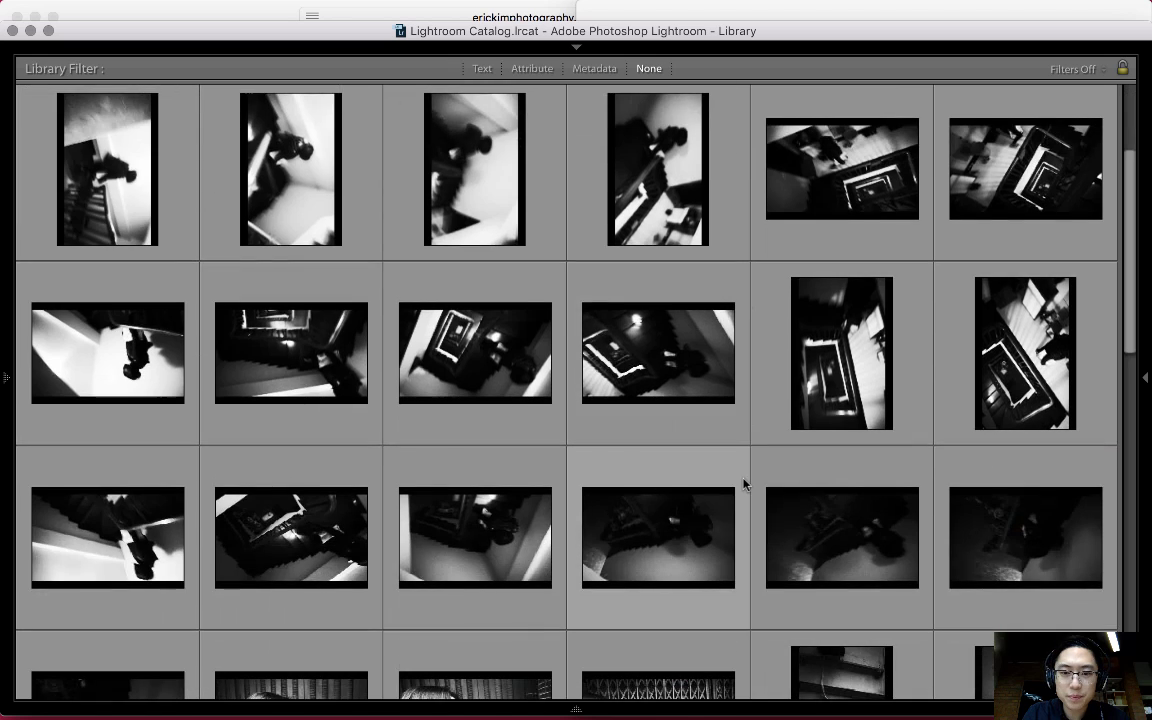
{"action": "scroll", "coordinate": [743, 484], "scroll_direction": "up", "scroll_amount": 6}
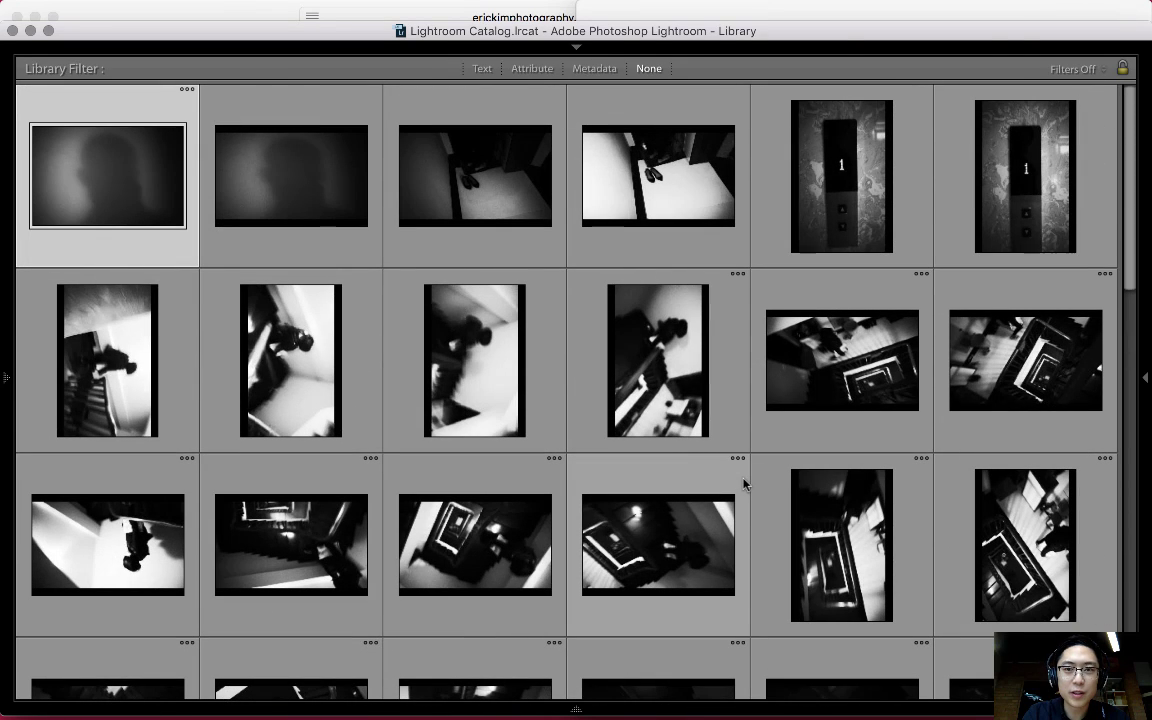
{"action": "key", "text": "l"}
{"action": "key", "text": "l"}
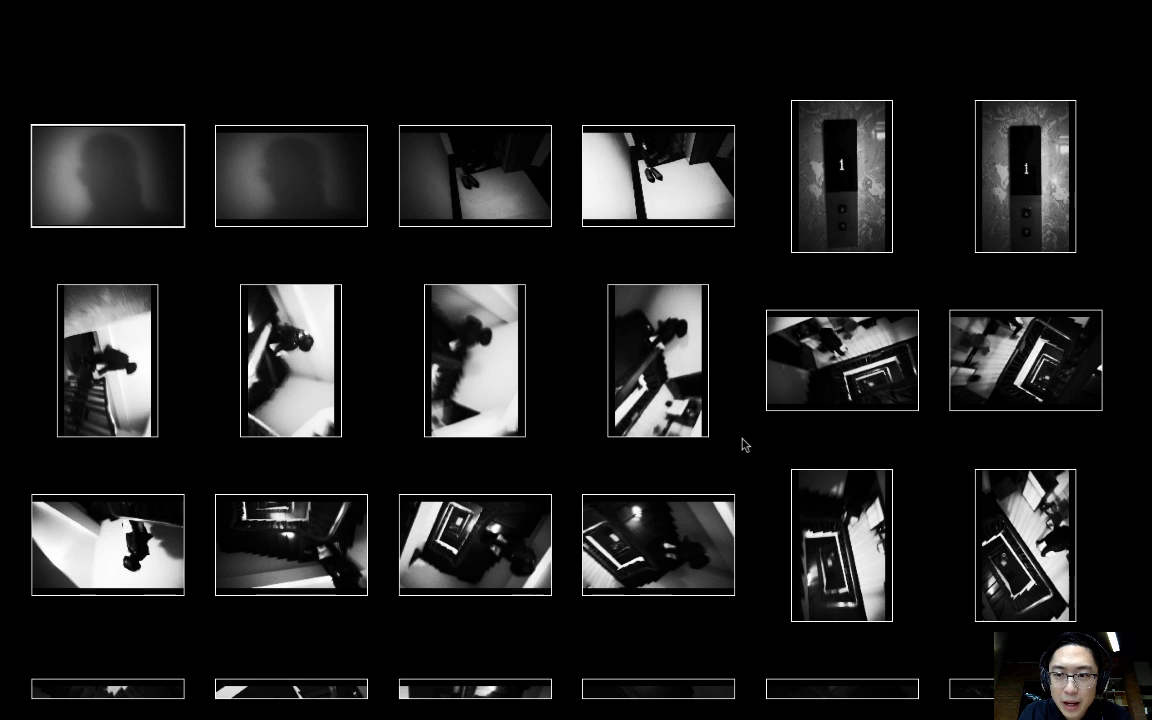
Step: Flag the bright photo of the upside-down silhouetted figure against the staircase wall as a pick
{"action": "scroll", "coordinate": [743, 445], "scroll_direction": "down", "scroll_amount": 2}
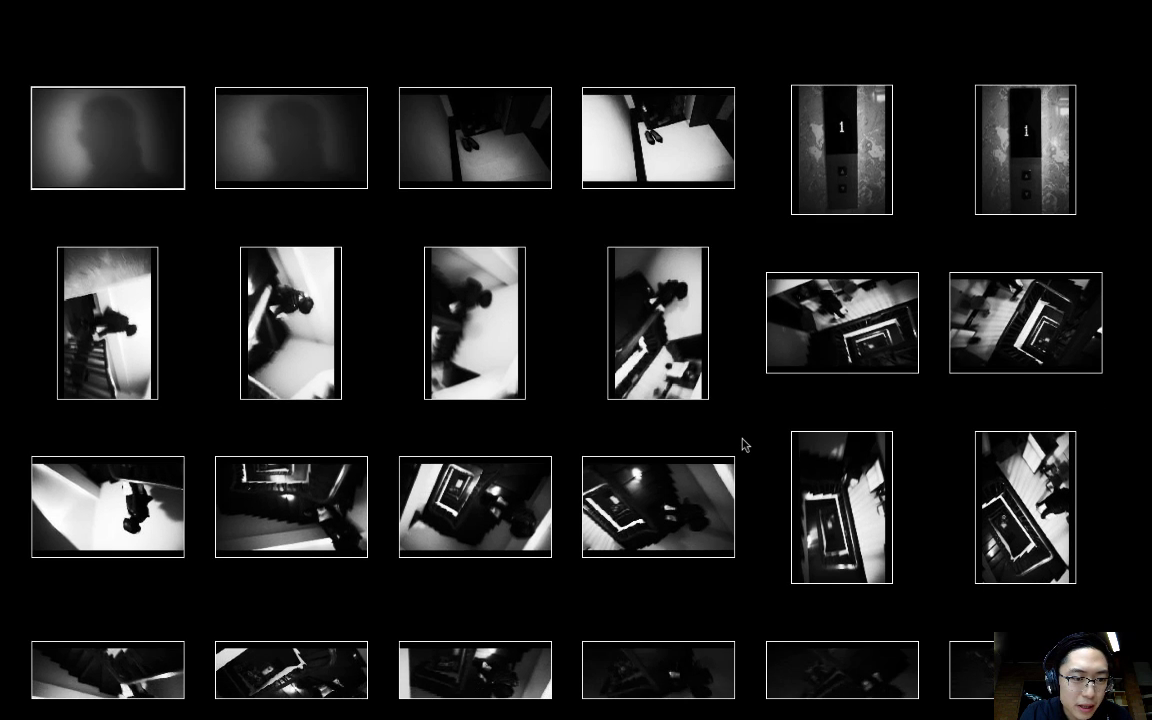
{"action": "scroll", "coordinate": [743, 445], "scroll_direction": "down", "scroll_amount": 4}
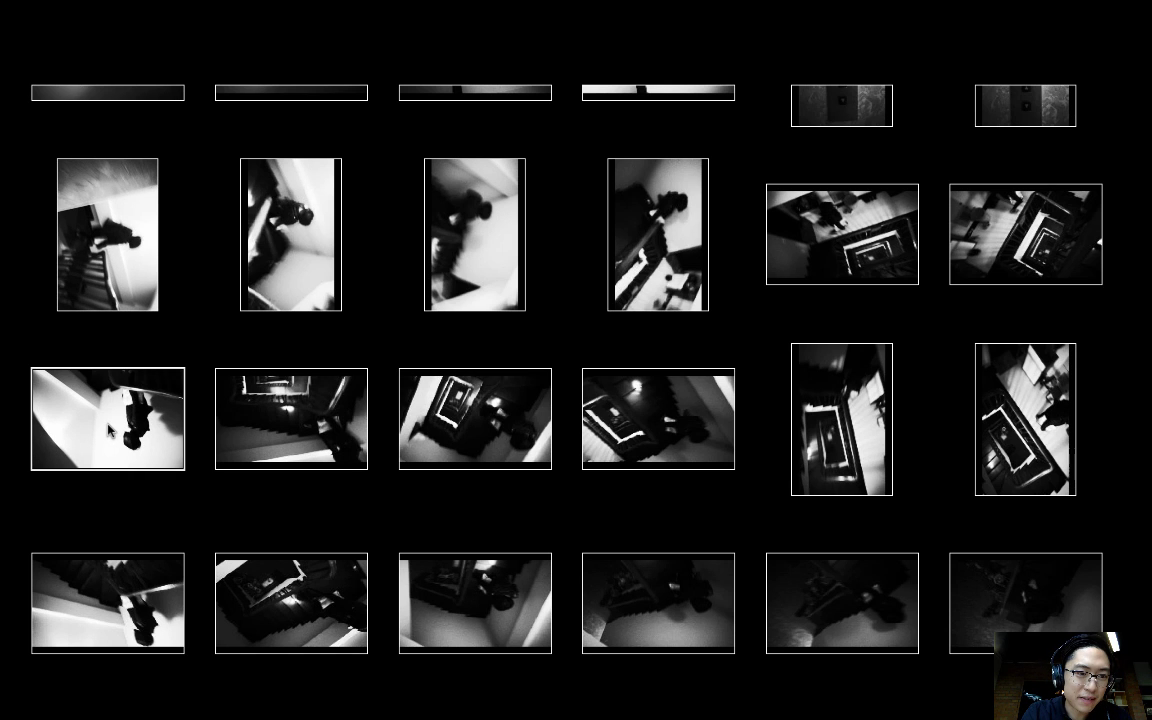
{"action": "key", "text": "p"}
Step: Flag the photo of the two dogs meeting nose to nose and the dark shot of the turning black dog as picks
{"action": "scroll", "coordinate": [296, 470], "scroll_direction": "down", "scroll_amount": 5}
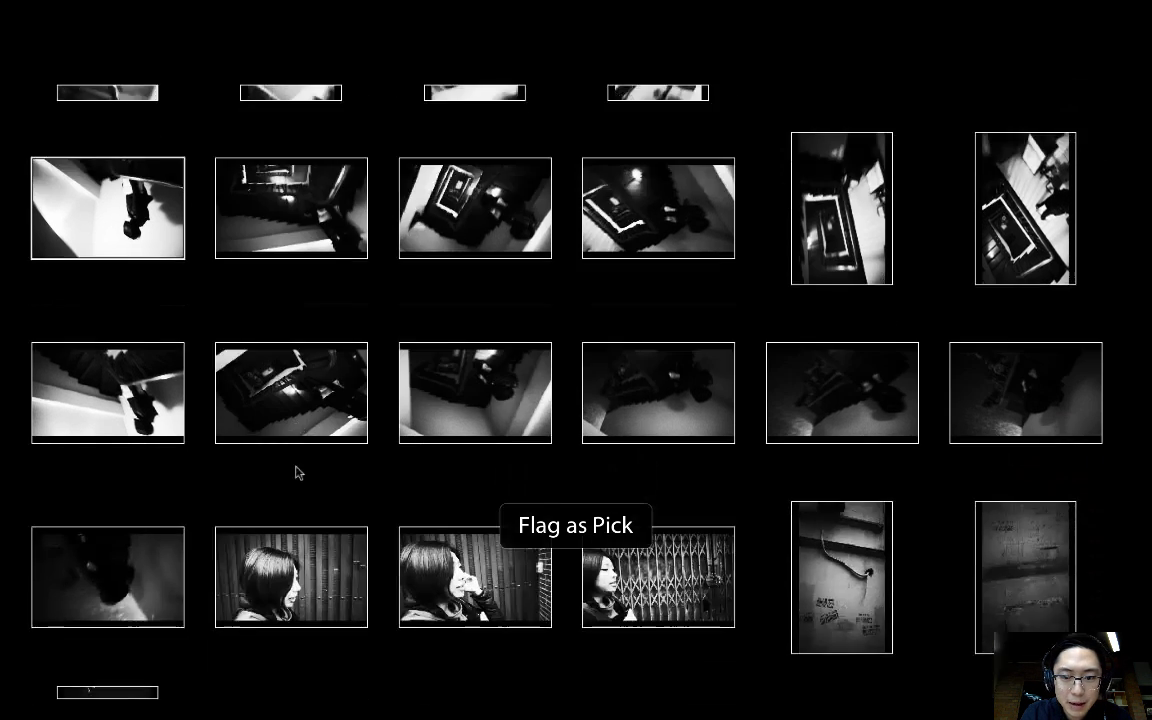
{"action": "scroll", "coordinate": [296, 470], "scroll_direction": "down", "scroll_amount": 5}
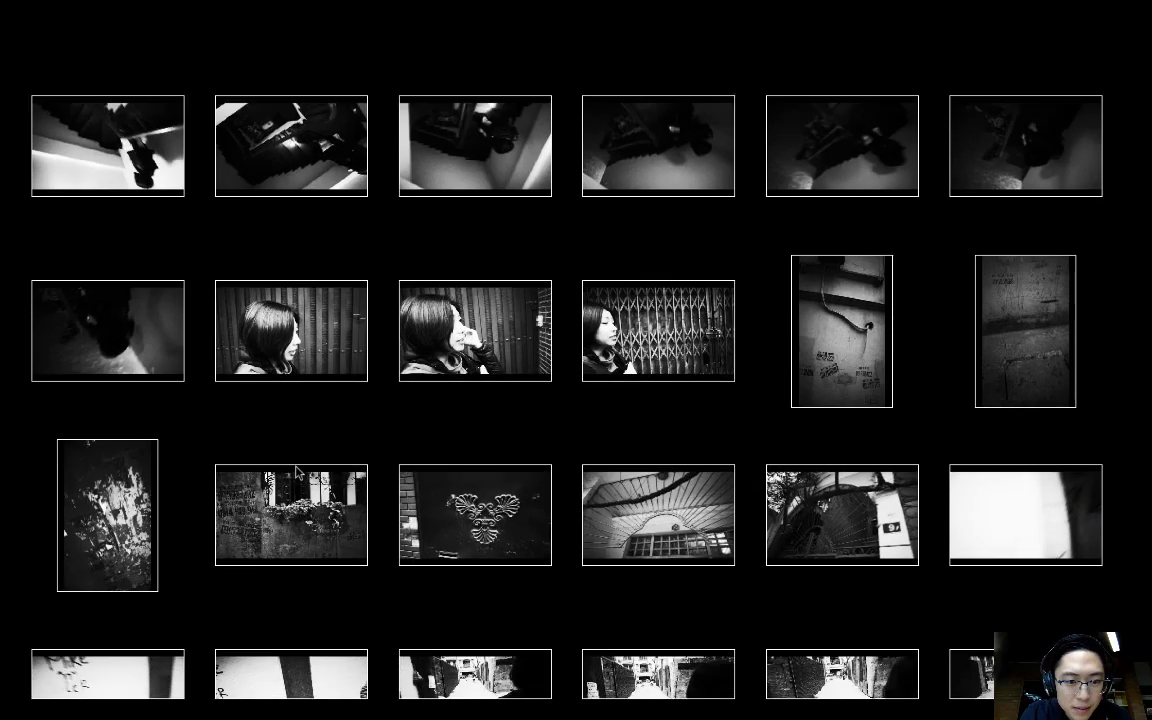
{"action": "scroll", "coordinate": [399, 525], "scroll_direction": "down", "scroll_amount": 5}
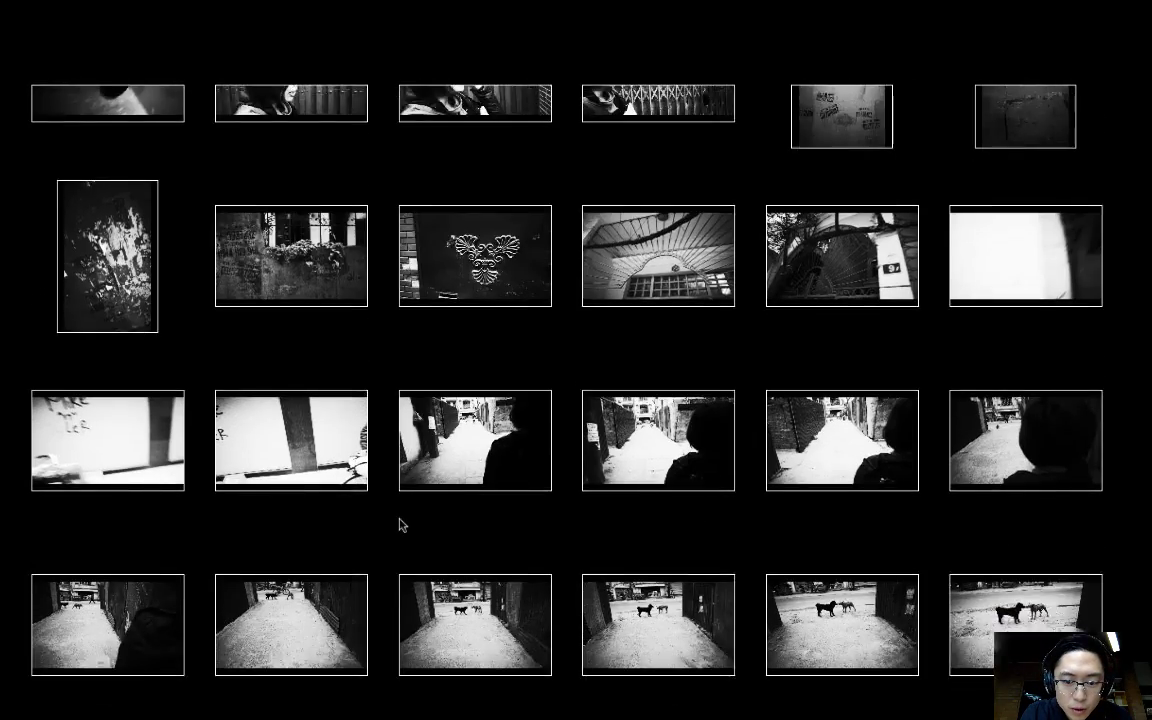
{"action": "scroll", "coordinate": [399, 525], "scroll_direction": "down", "scroll_amount": 4}
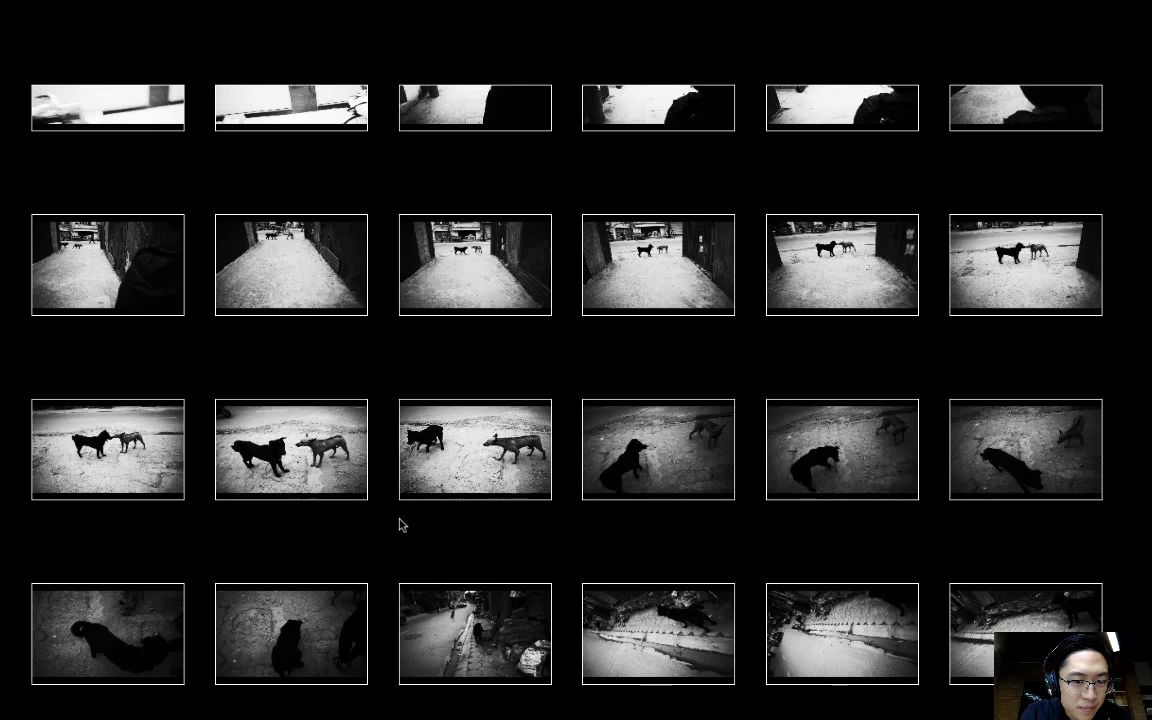
{"action": "left_click", "coordinate": [128, 468]}
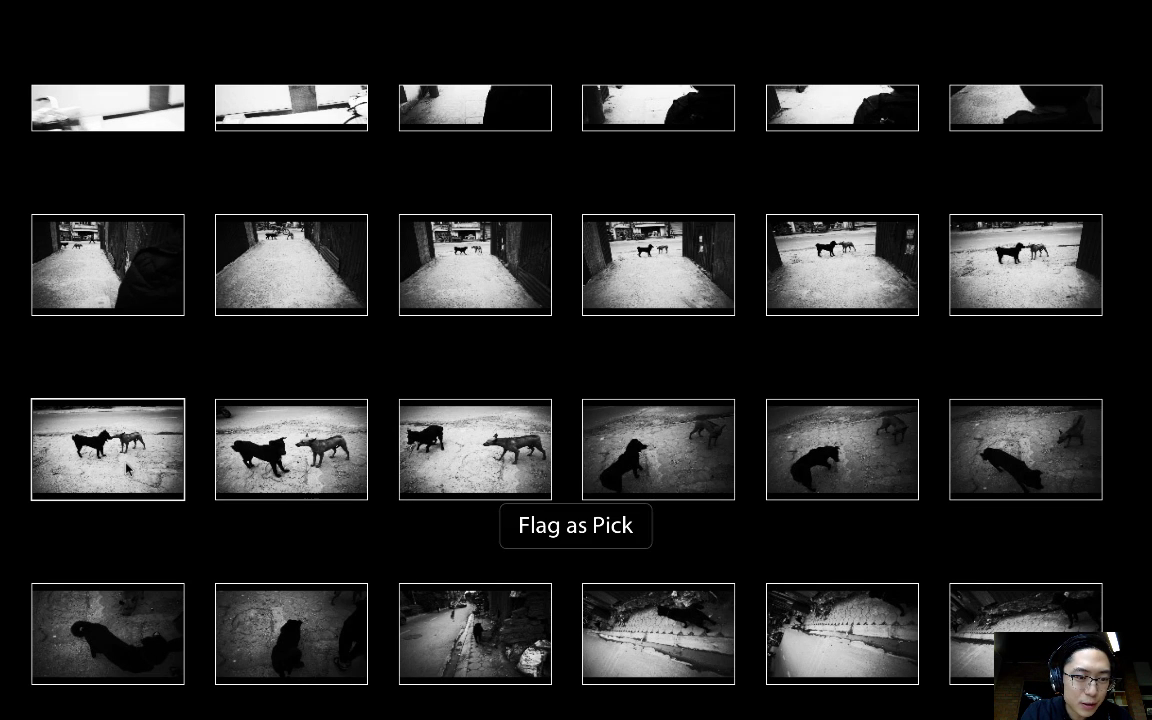
{"action": "scroll", "coordinate": [388, 489], "scroll_direction": "down", "scroll_amount": 1}
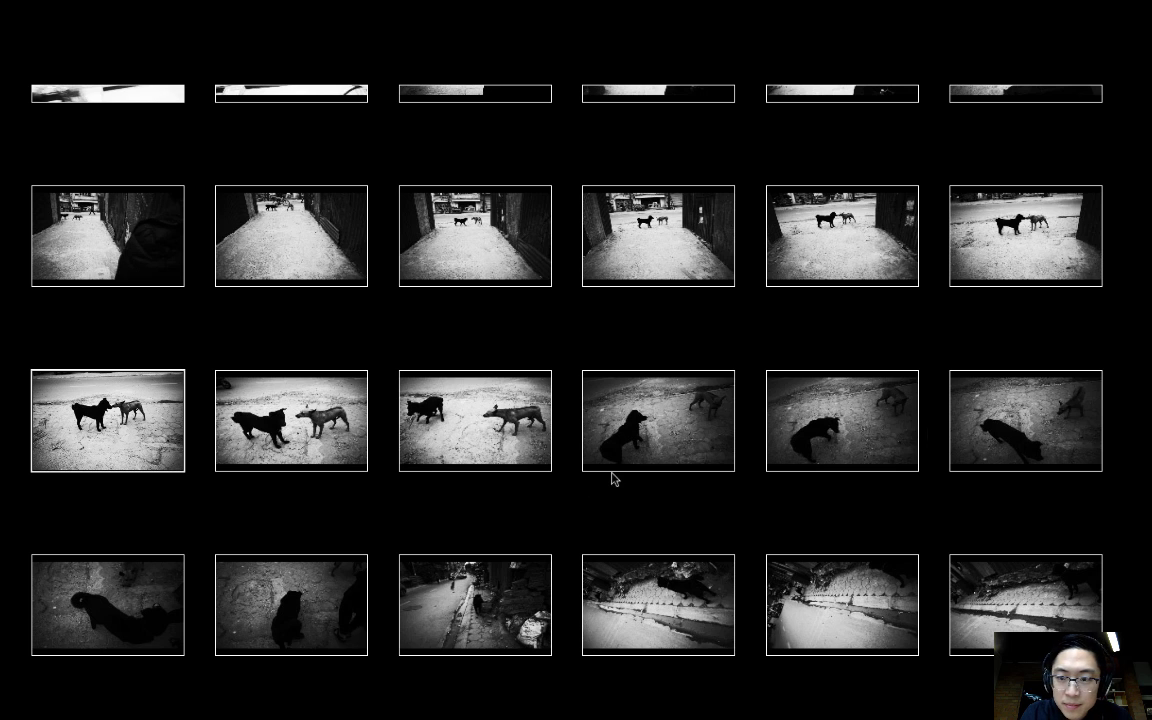
{"action": "left_click", "coordinate": [880, 447]}
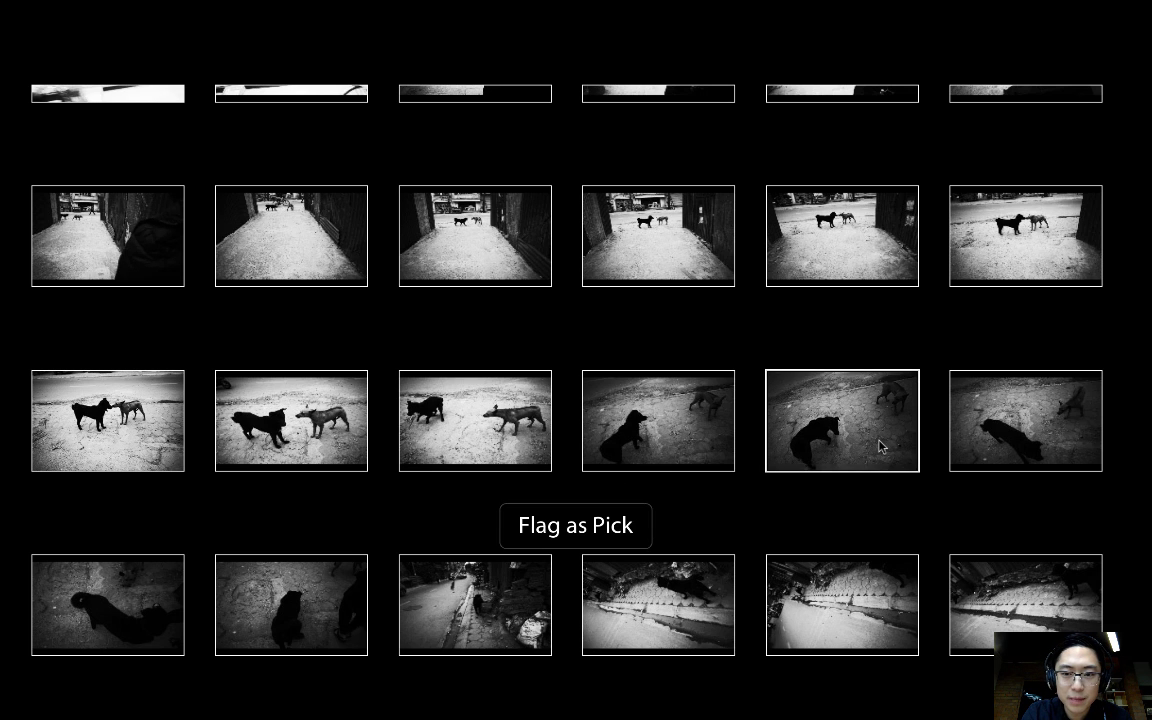
Step: Turn the lights back on, restore all the surrounding panels, and filter the folder to its Flagged photos
{"action": "key", "text": "l"}
{"action": "scroll", "coordinate": [765, 345], "scroll_direction": "up", "scroll_amount": 20}
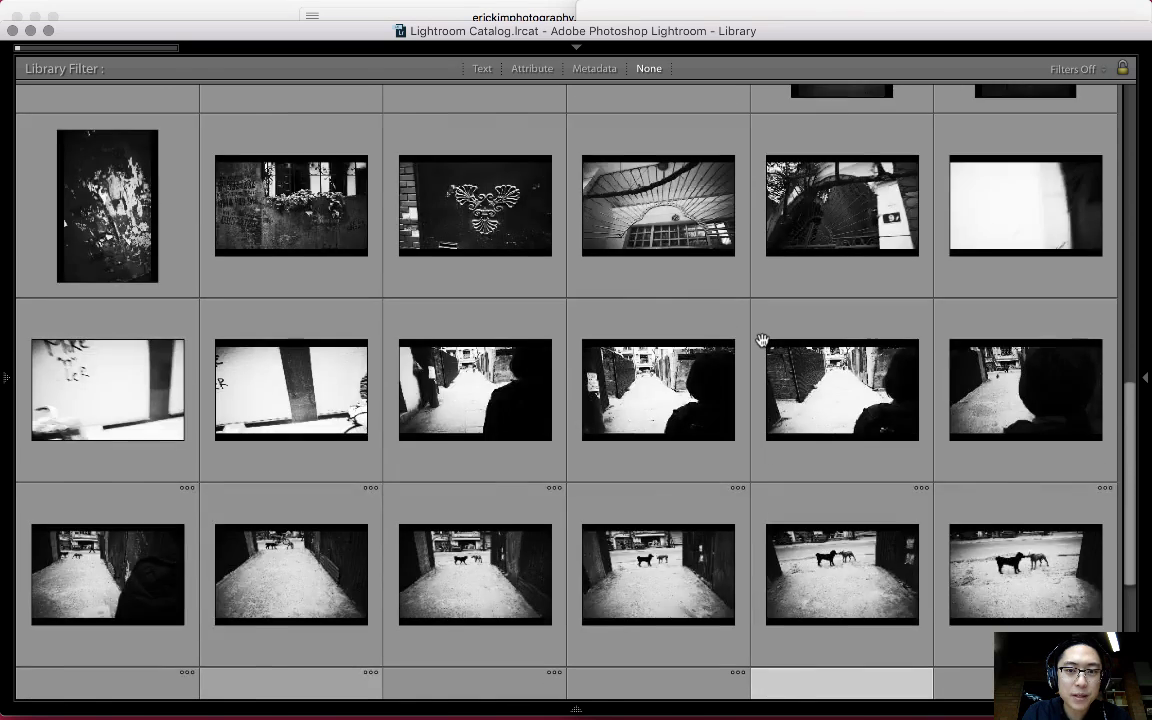
{"action": "key", "text": "shift+Tab"}
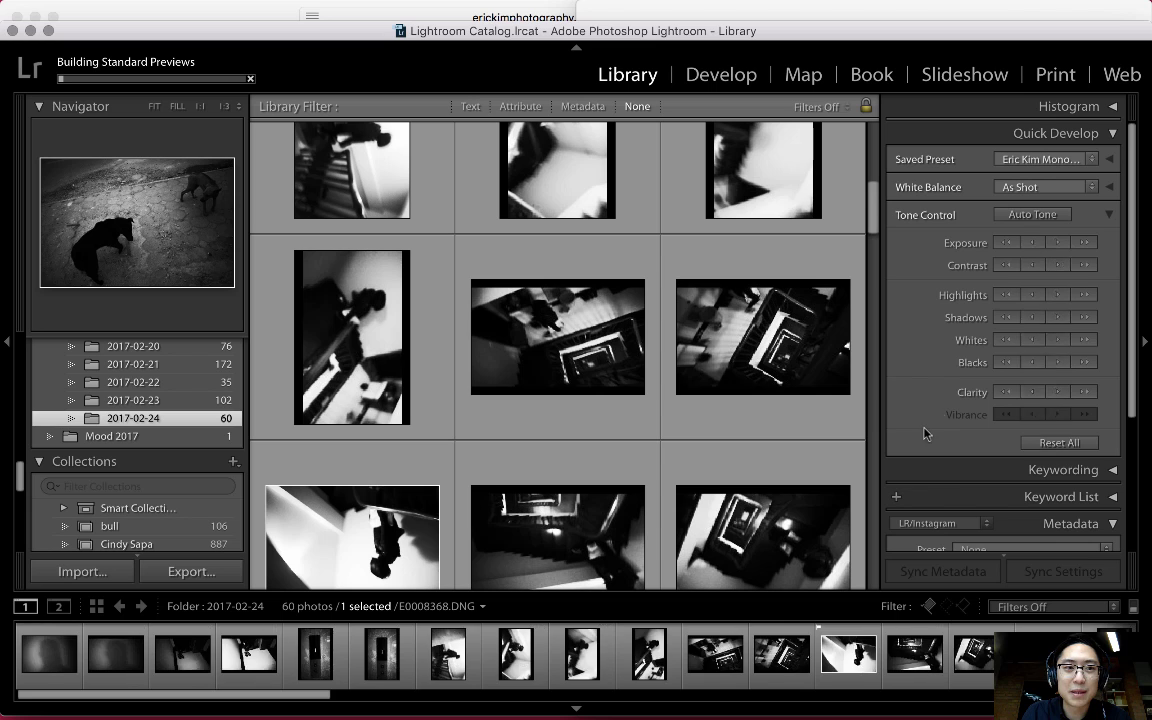
{"action": "left_click", "coordinate": [1041, 607]}
{"action": "left_click", "coordinate": [1045, 619]}
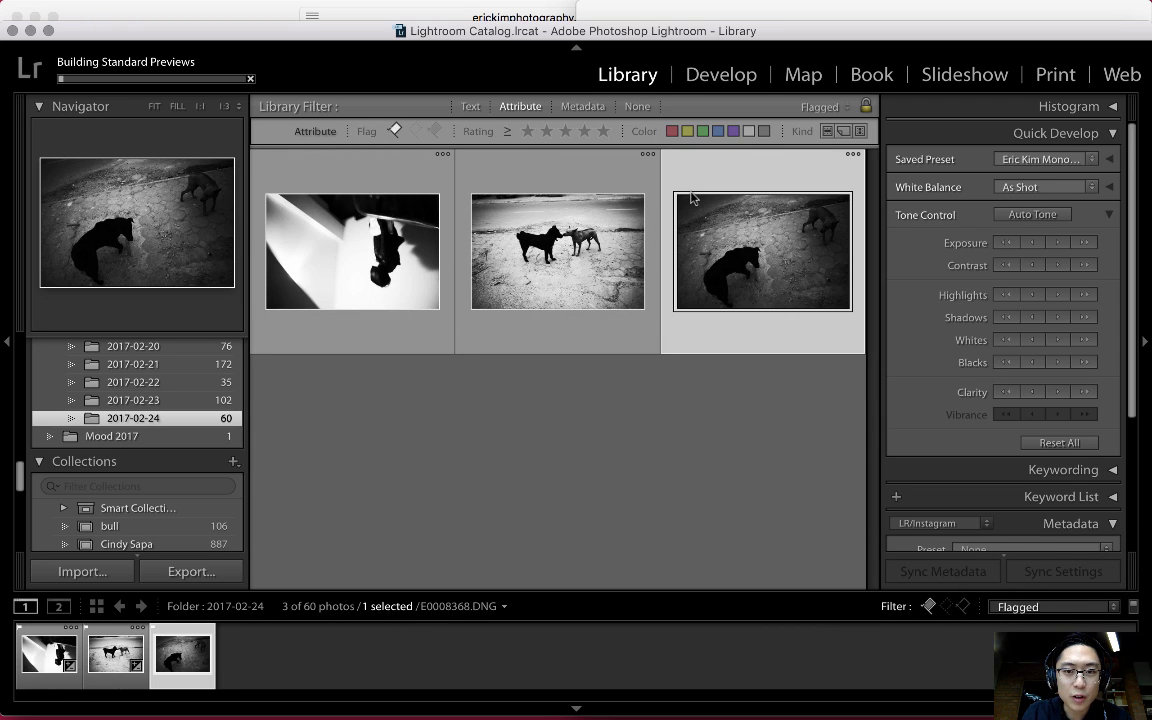
Step: Select the upside-down silhouette photo, and in iA Writer add the hotkey entry "Command (Ctrl) + [ ] -> Rotate the image"
{"action": "left_click", "coordinate": [420, 280]}
{"action": "mouse_move", "coordinate": [513, 705]}
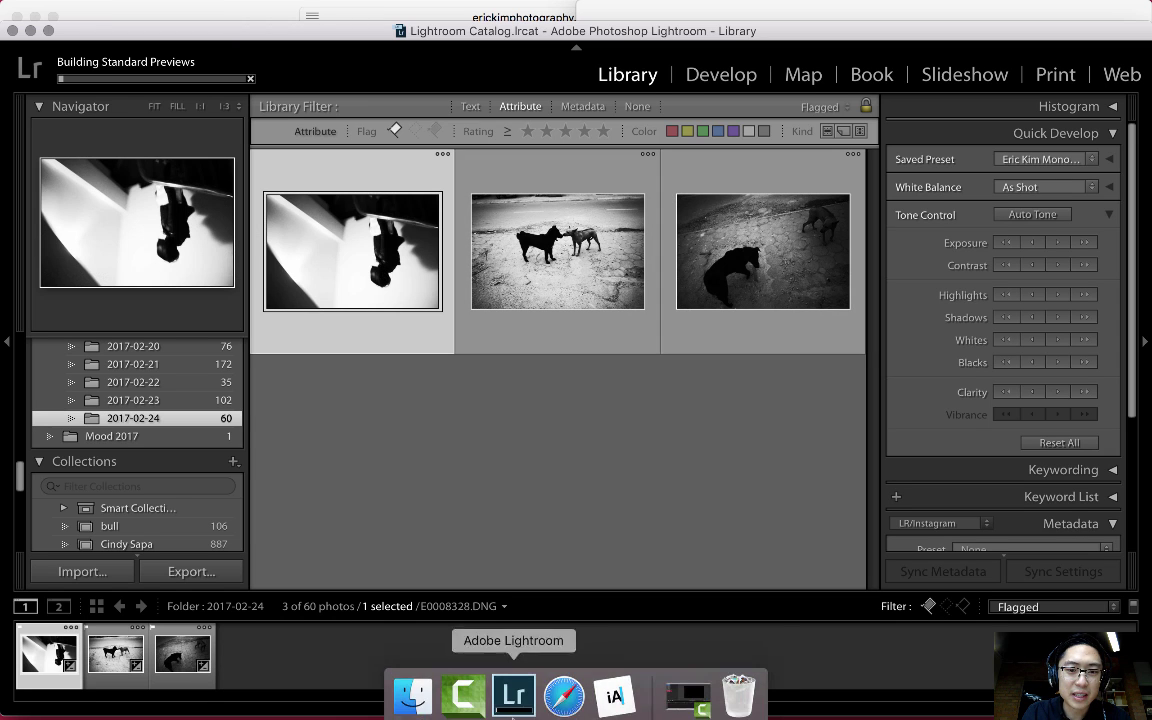
{"action": "left_click", "coordinate": [614, 695]}
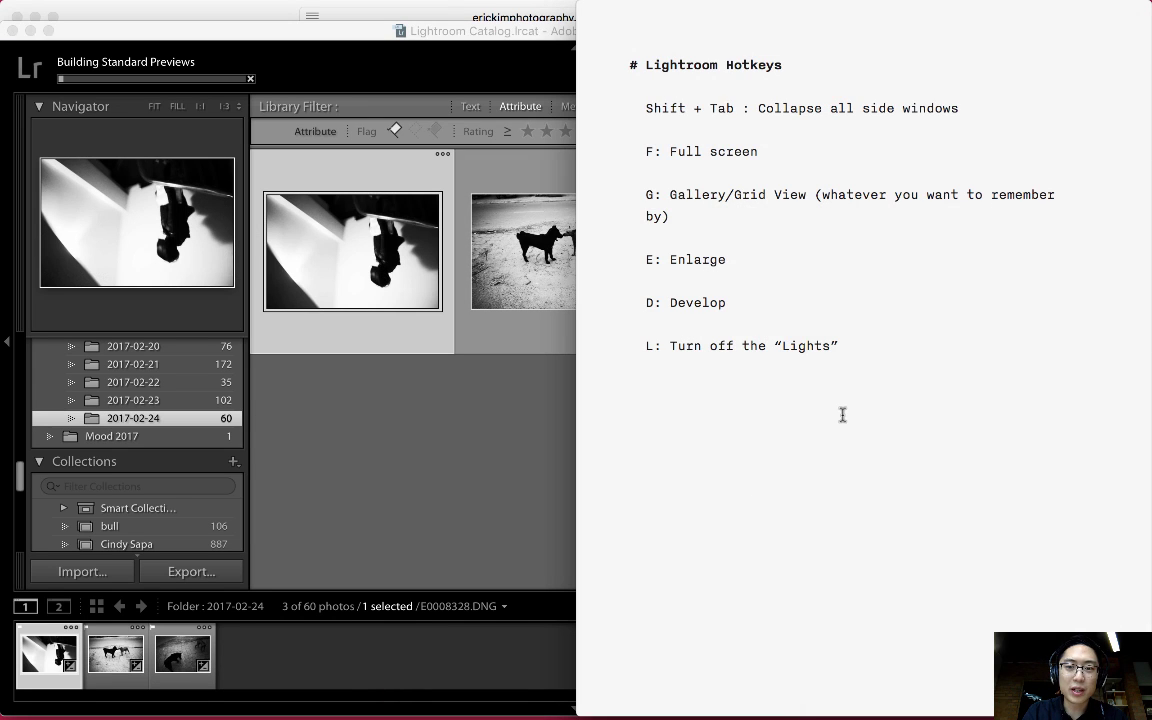
{"action": "key", "text": "Return"}
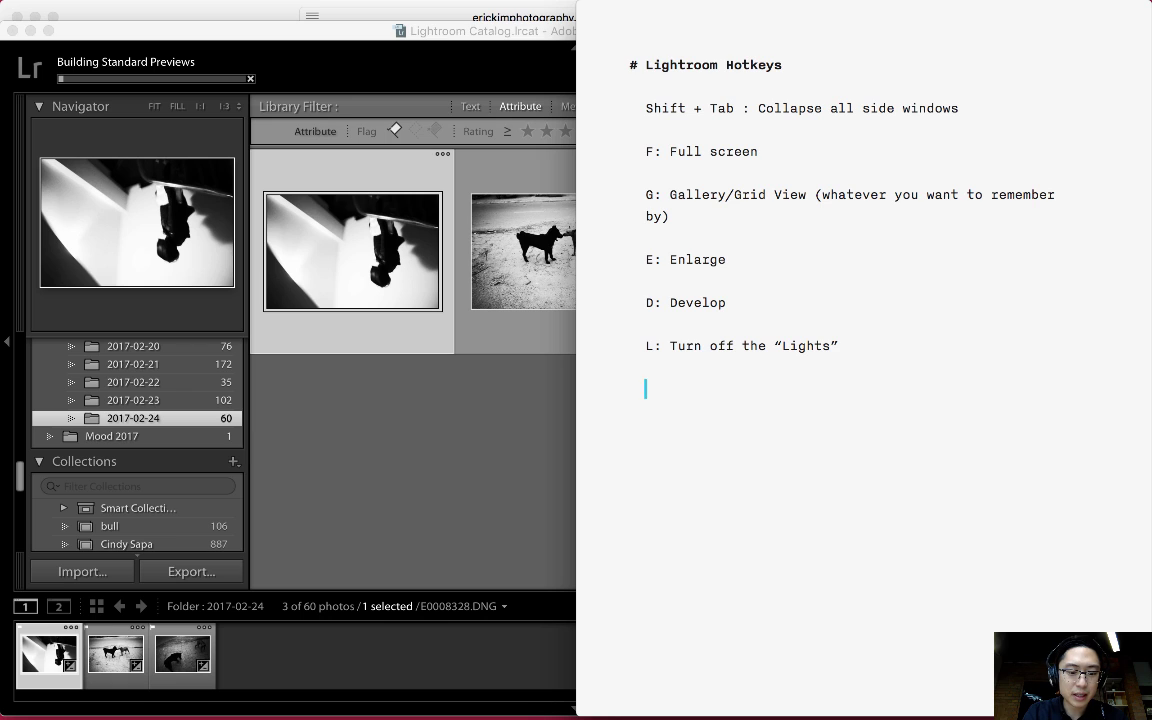
{"action": "type", "text": "Co"}
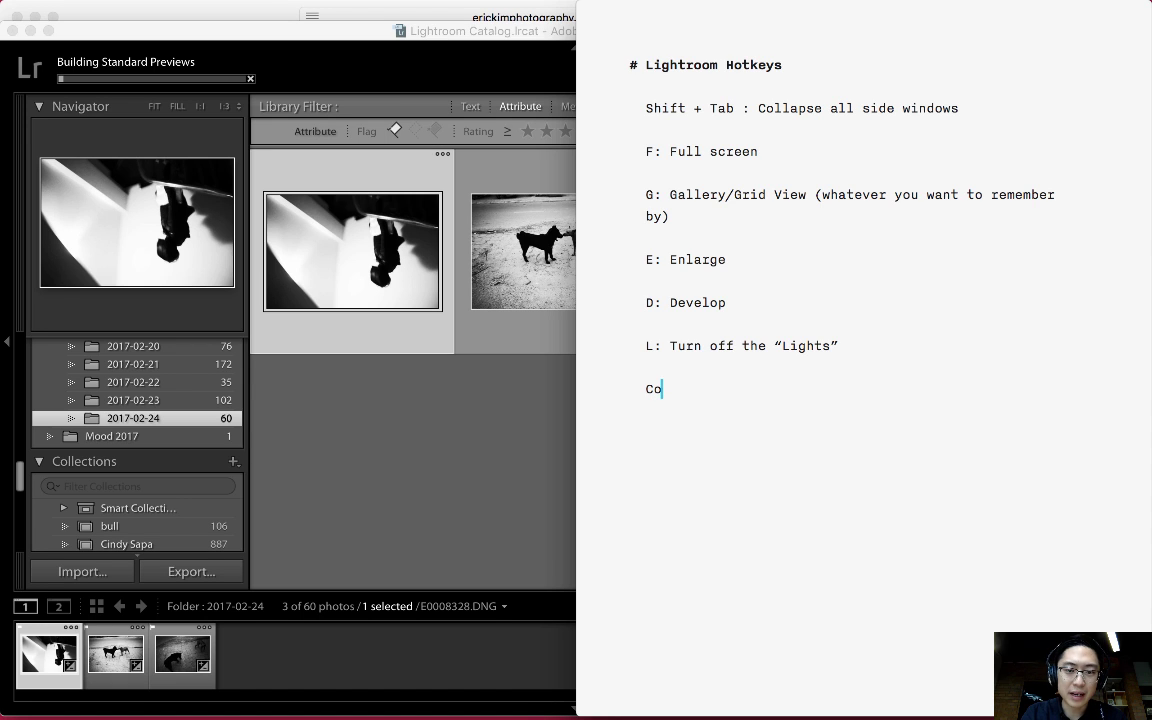
{"action": "type", "text": "mmand (Ctrl)"}
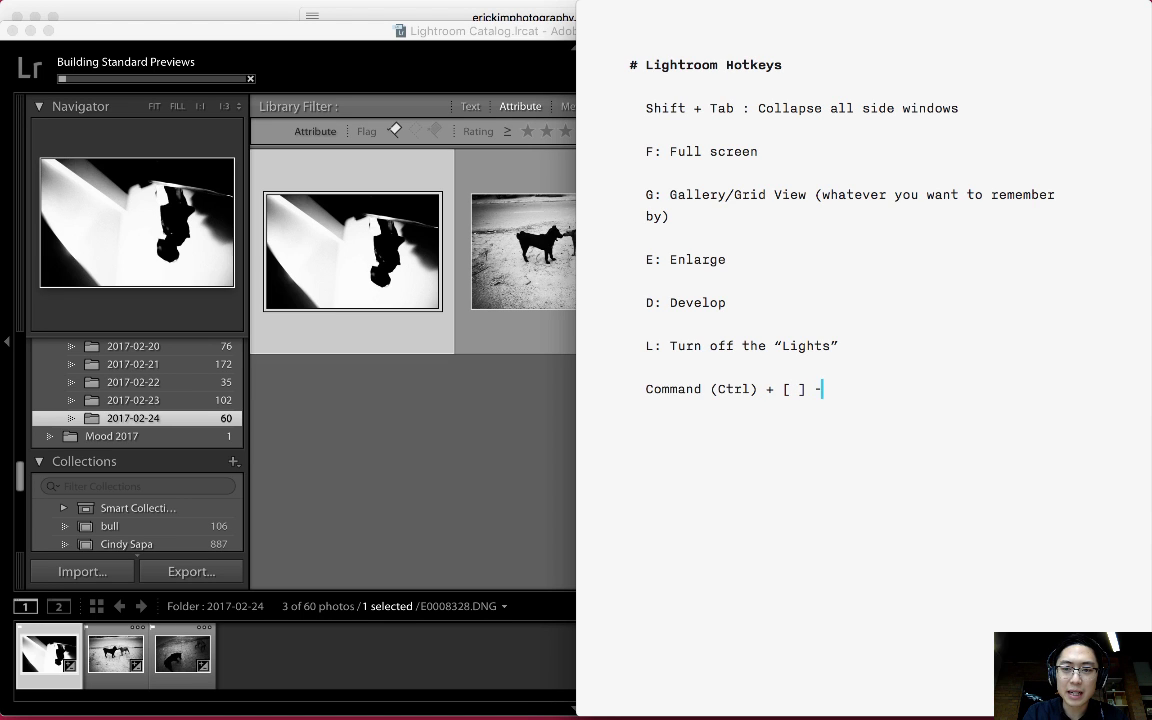
{"action": "type", "text": "+ [ ] -> Rotate the image"}
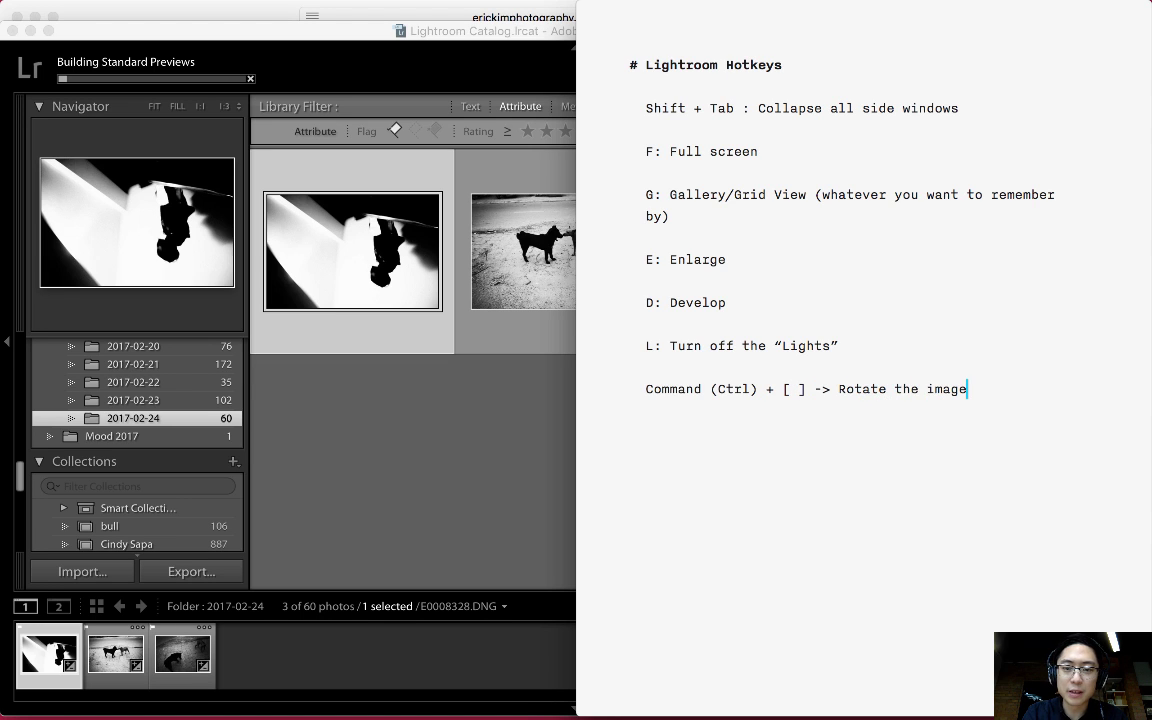
Step: Switch back to Lightroom and rotate the selected silhouette photo 180 degrees
{"action": "left_click", "coordinate": [540, 447]}
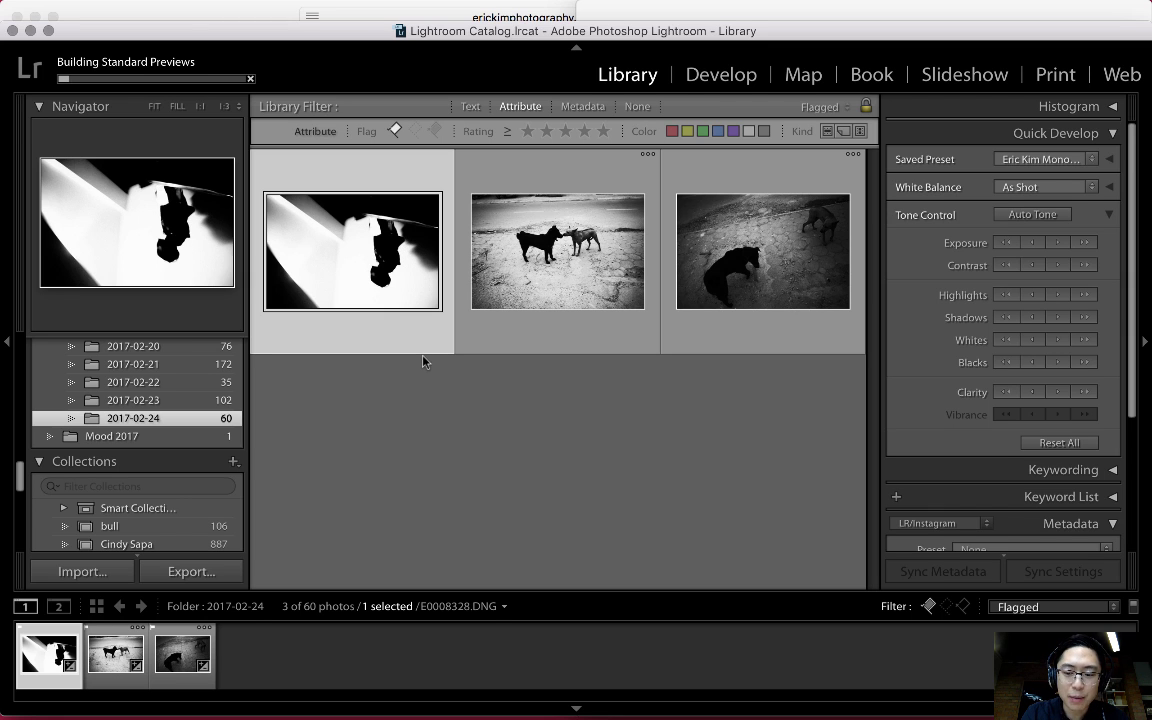
{"action": "key", "text": "super+bracketright"}
{"action": "key", "text": "super+bracketright"}
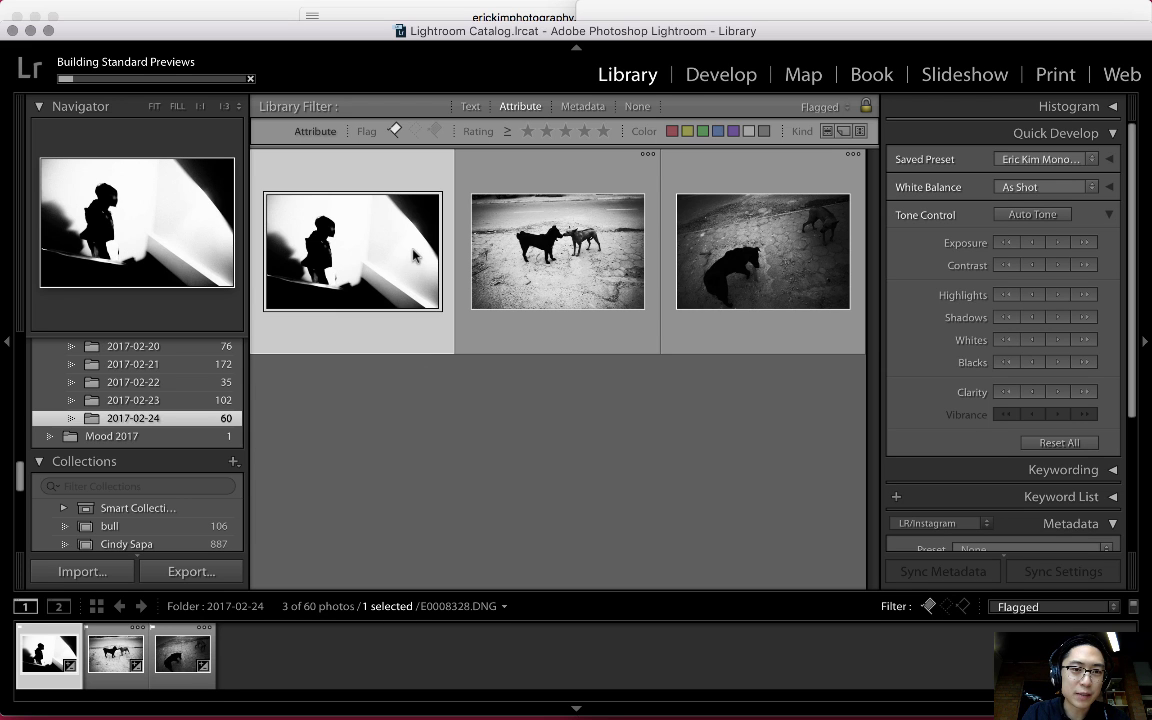
Step: View the silhouette photo full screen, set its Exposure to -0.15 in Develop, and return to the grid
{"action": "key", "text": "f"}
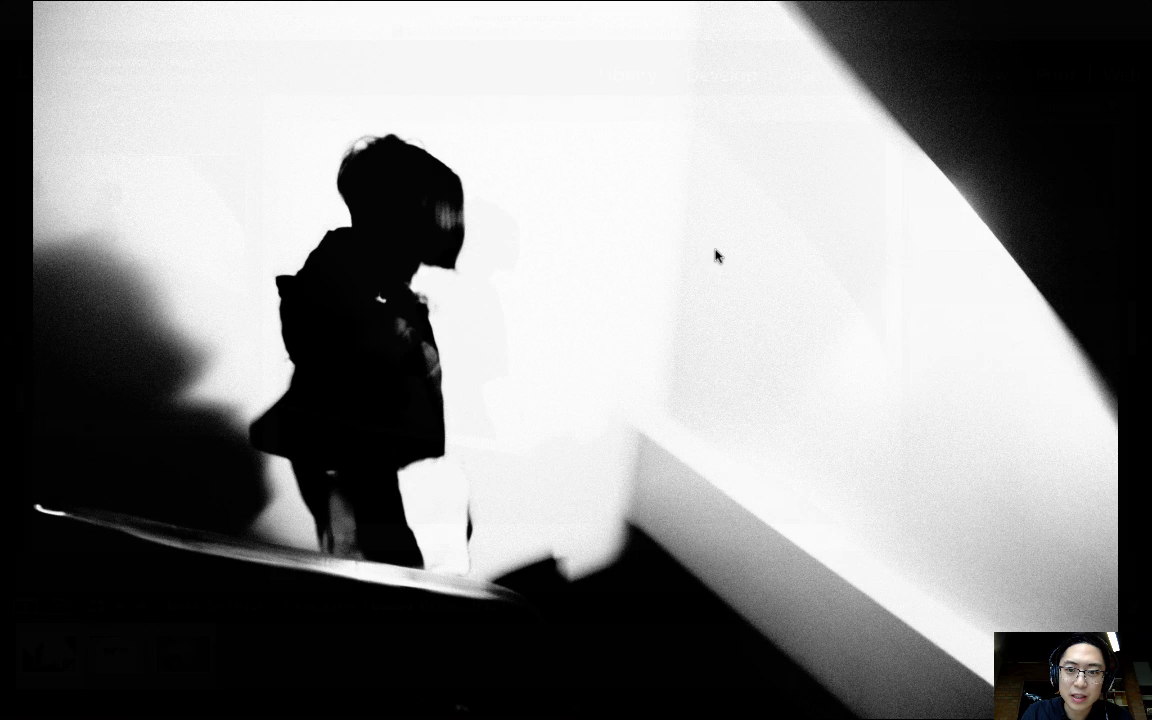
{"action": "key", "text": "l"}
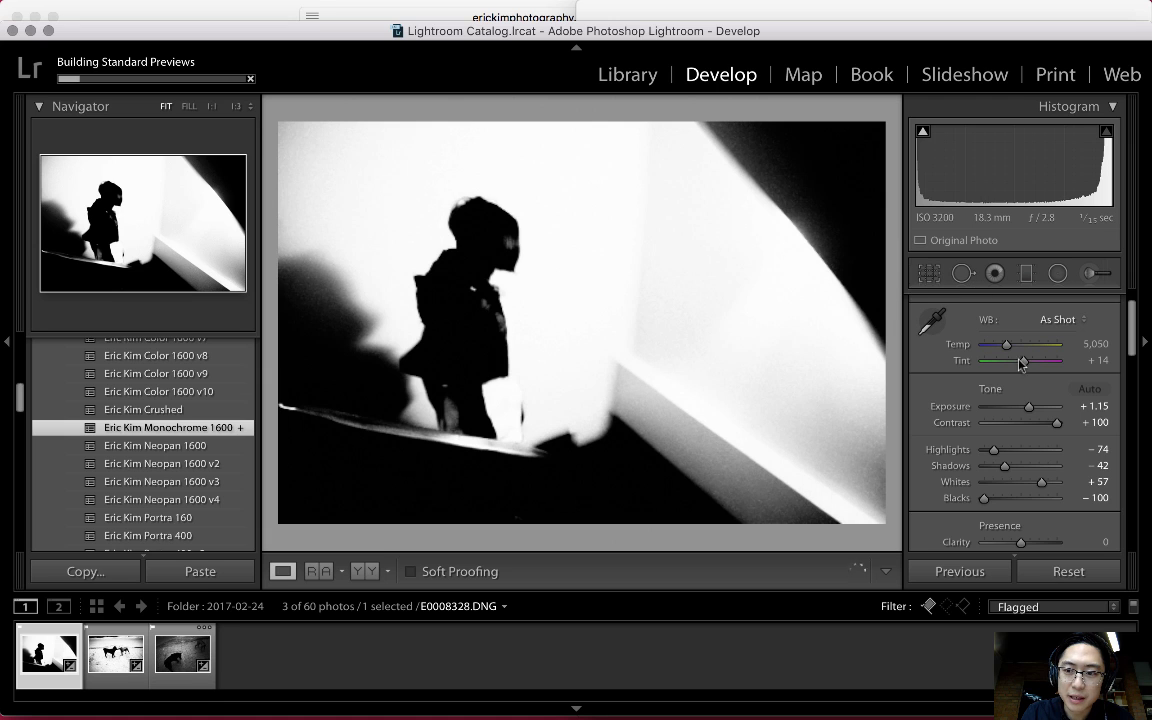
{"action": "left_click_drag", "start_coordinate": [1030, 410], "coordinate": [1019, 410]}
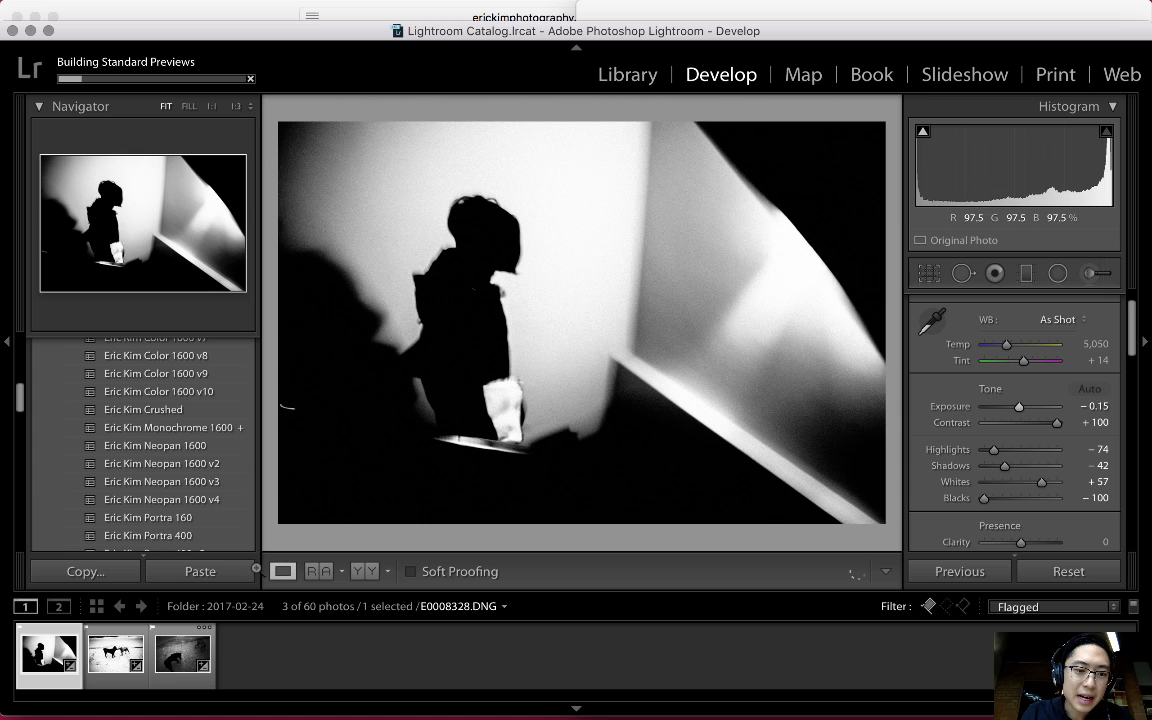
{"action": "key", "text": "g"}
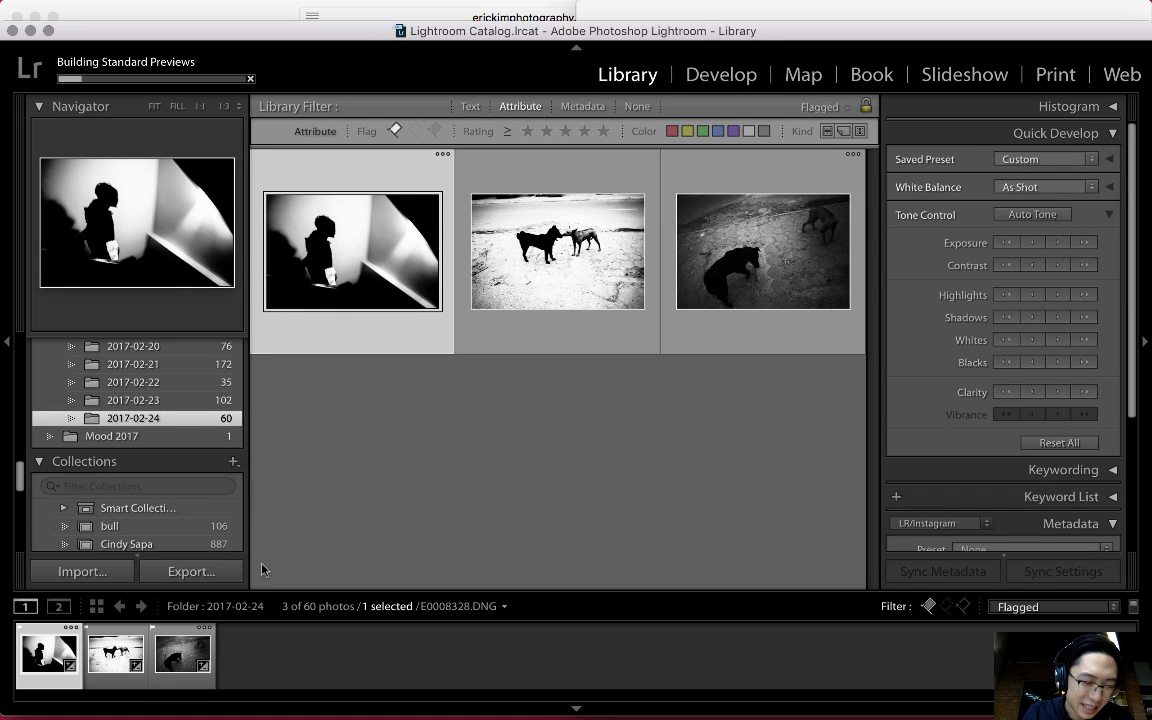
Step: Start exporting the silhouette photo with the Hanoi v28 folder inside Pictures as its destination
{"action": "left_click", "coordinate": [190, 571]}
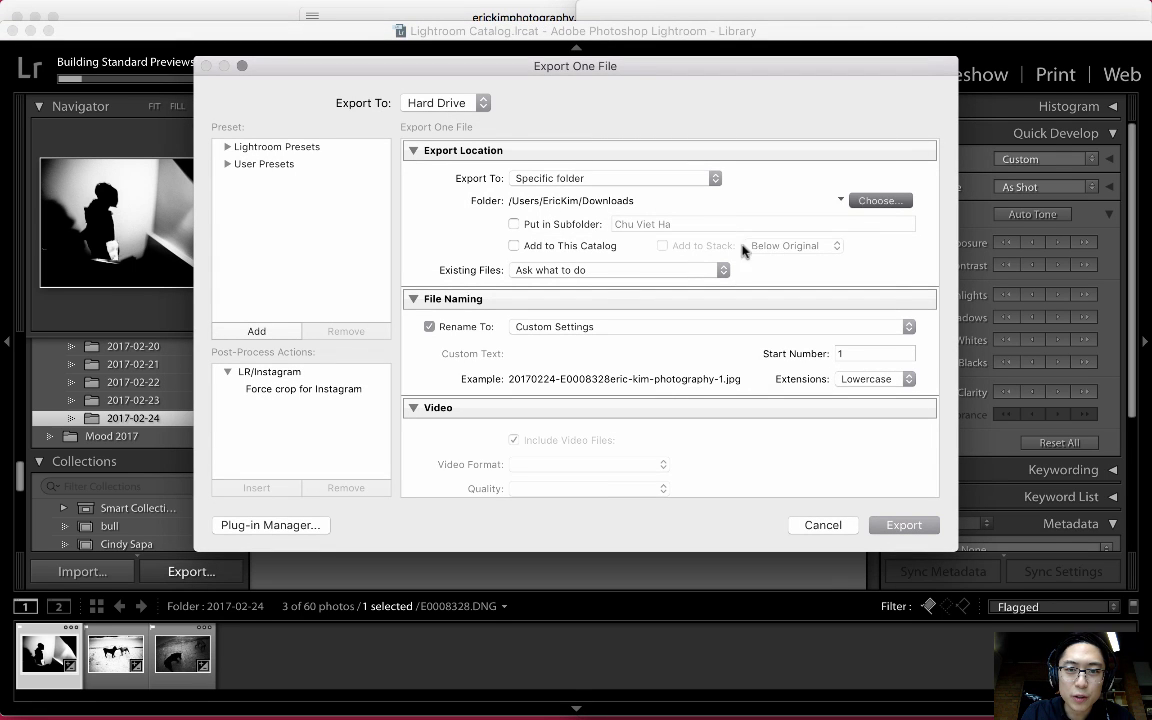
{"action": "left_click", "coordinate": [880, 201]}
{"action": "left_click", "coordinate": [360, 168]}
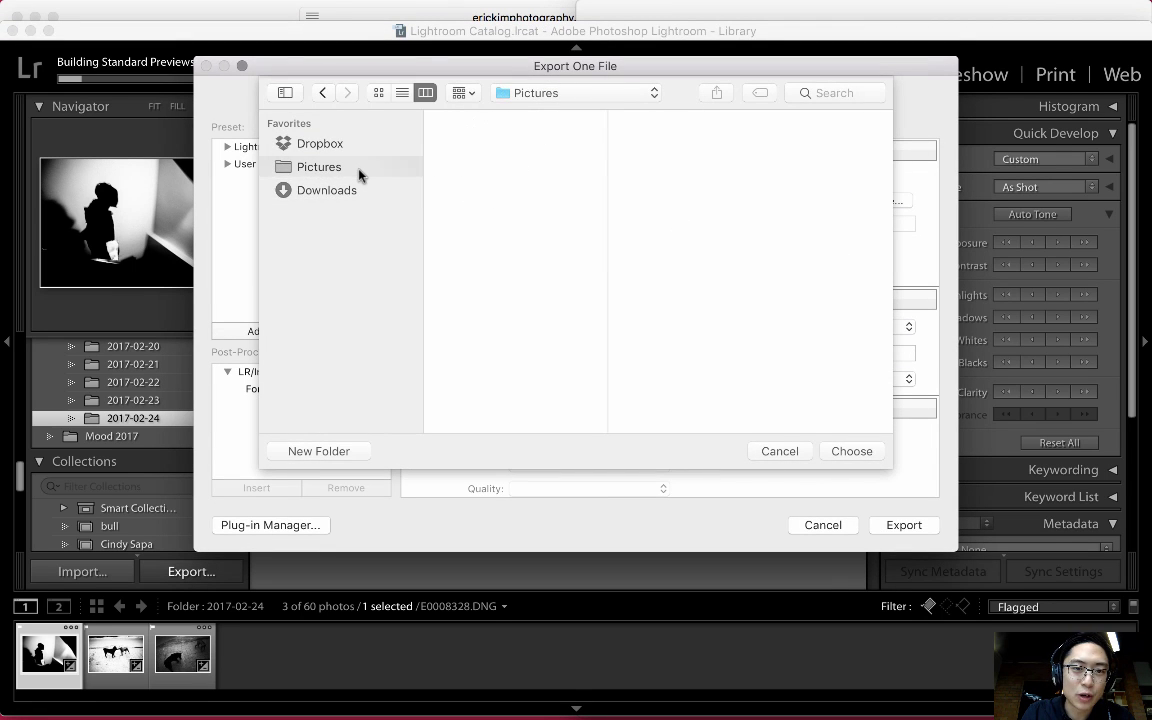
{"action": "scroll", "coordinate": [473, 320], "scroll_direction": "down", "scroll_amount": 2}
{"action": "scroll", "coordinate": [473, 320], "scroll_direction": "down", "scroll_amount": 10}
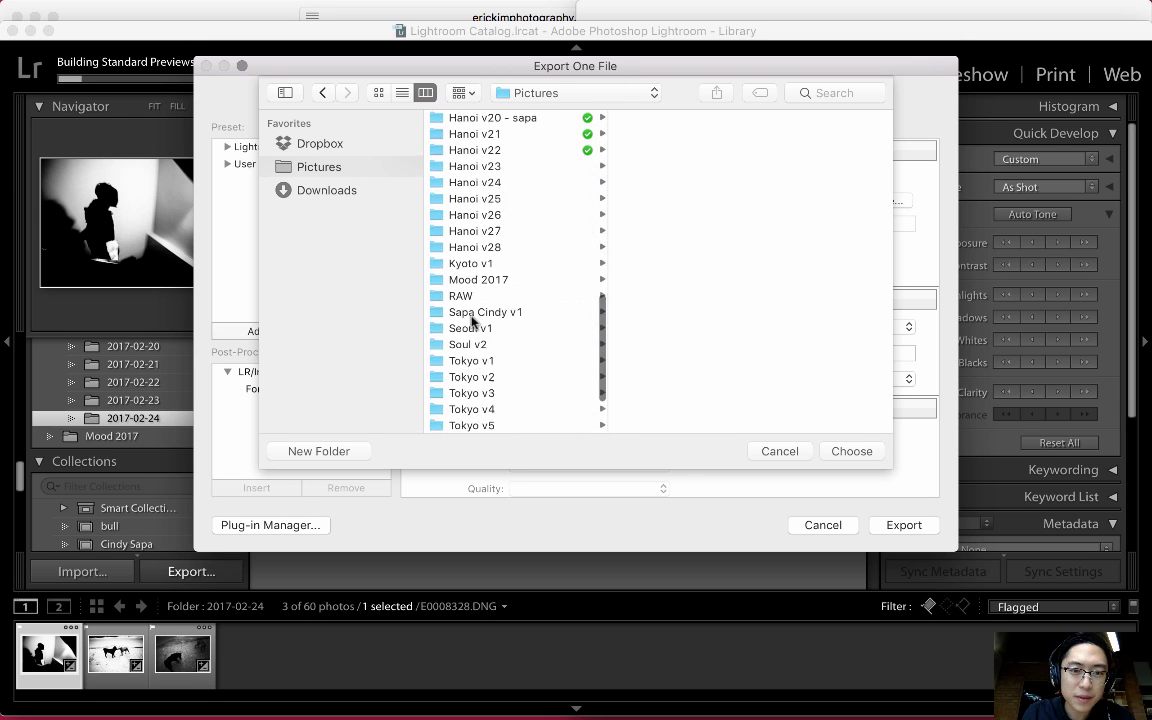
{"action": "left_click", "coordinate": [499, 207]}
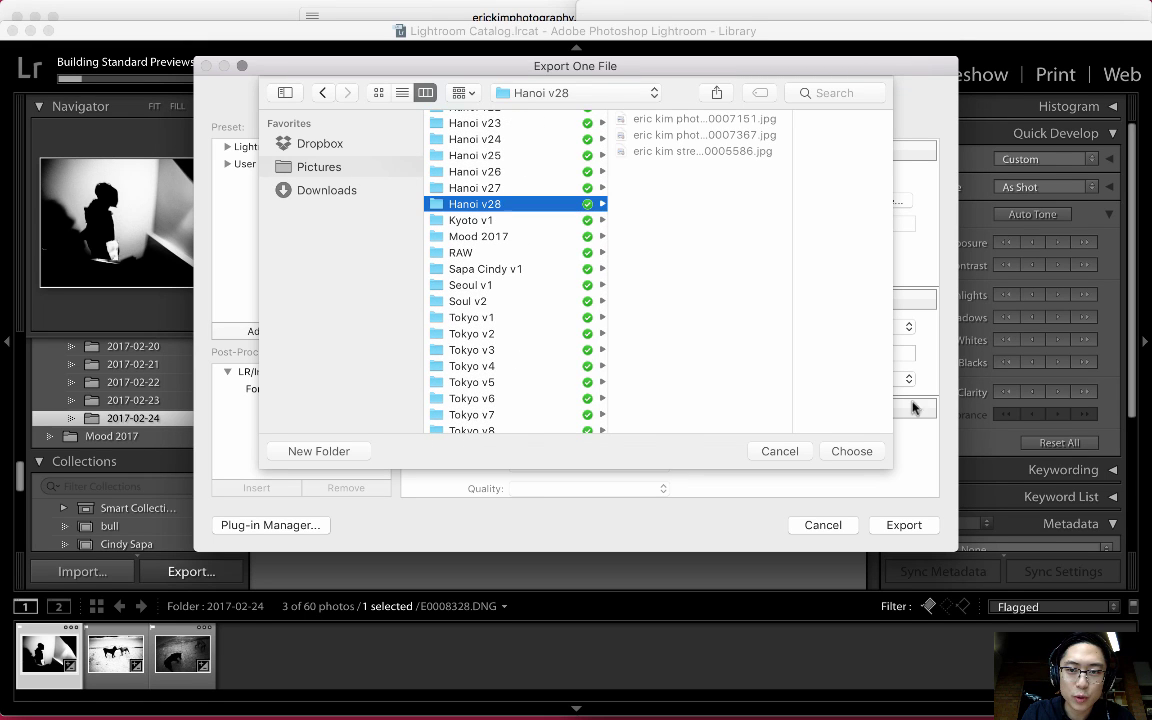
{"action": "left_click", "coordinate": [850, 452]}
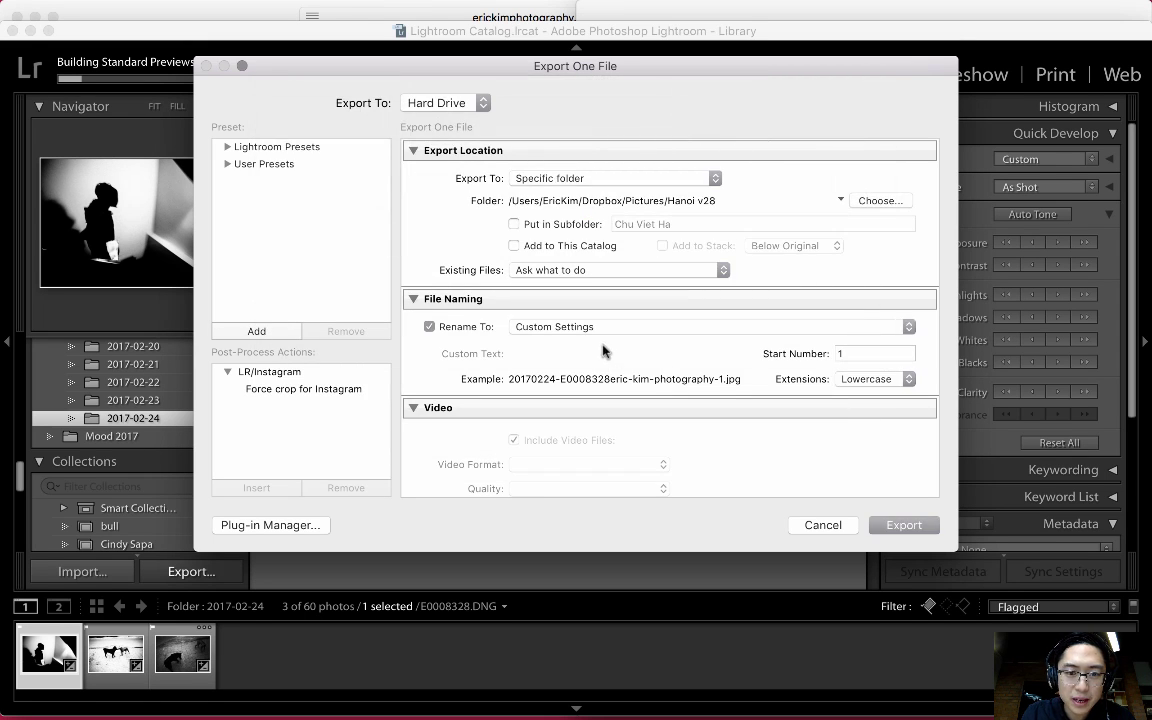
Step: Rename the export by Custom Name, using the text "eric kim photography hanoi" followed by the subject's first name and "project"
{"action": "scroll", "coordinate": [603, 350], "scroll_direction": "down", "scroll_amount": 2}
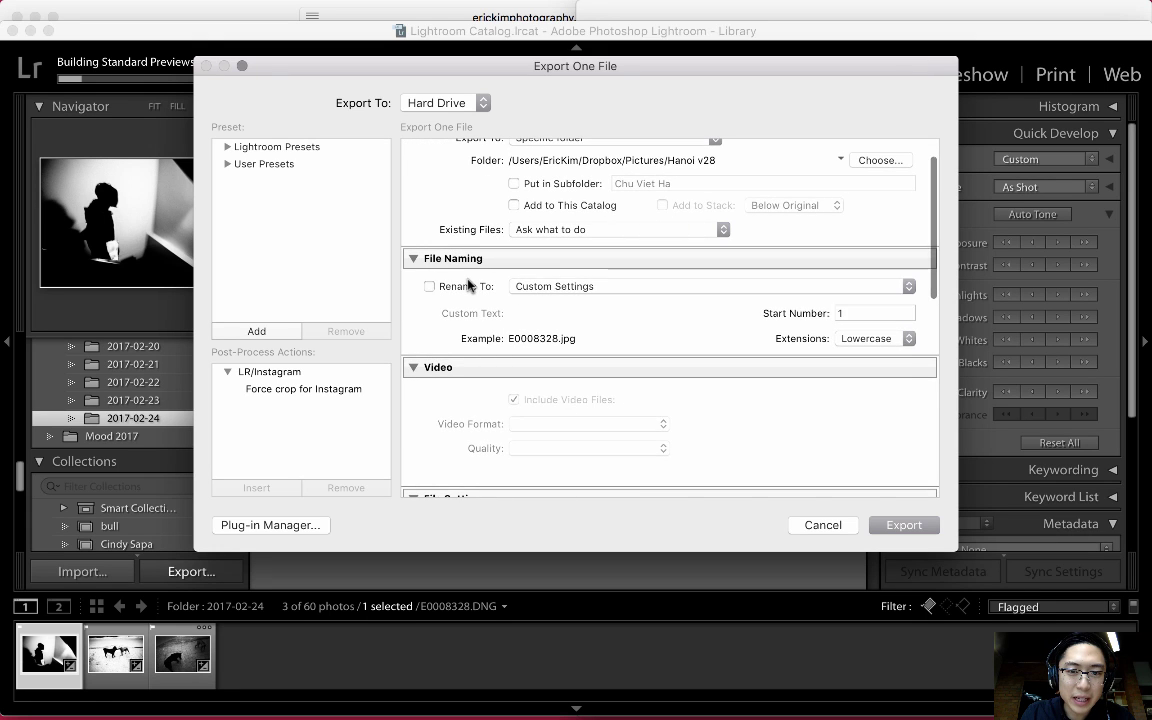
{"action": "left_click", "coordinate": [558, 287]}
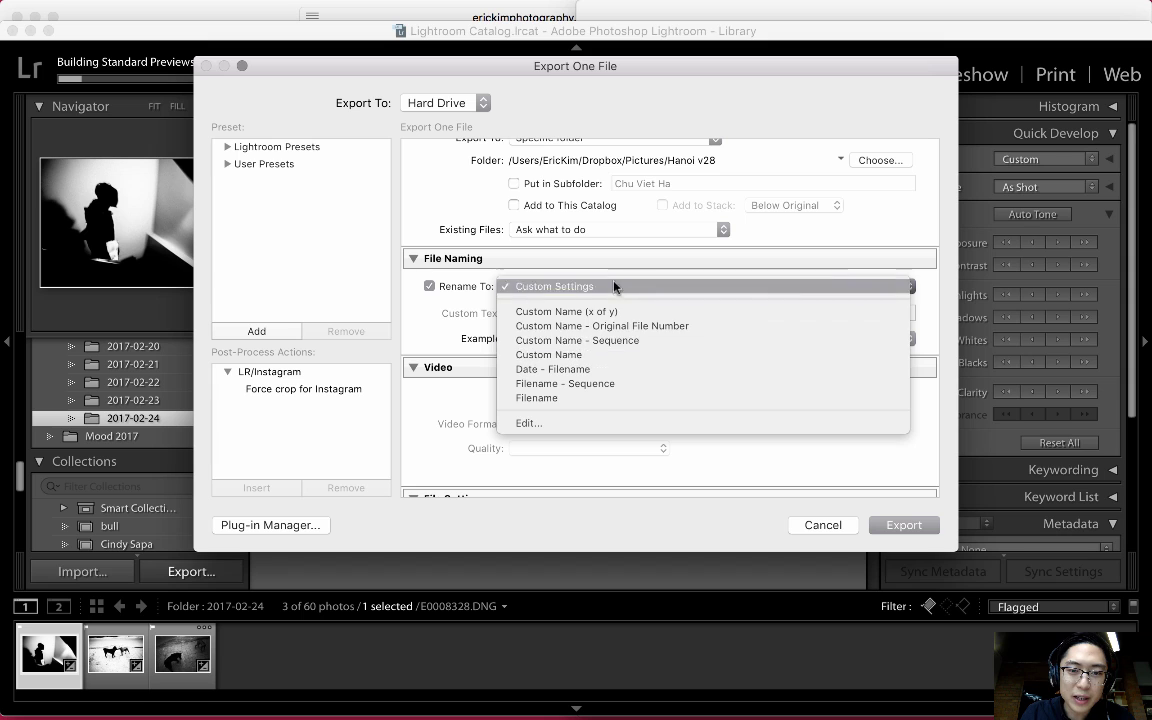
{"action": "left_click", "coordinate": [599, 355]}
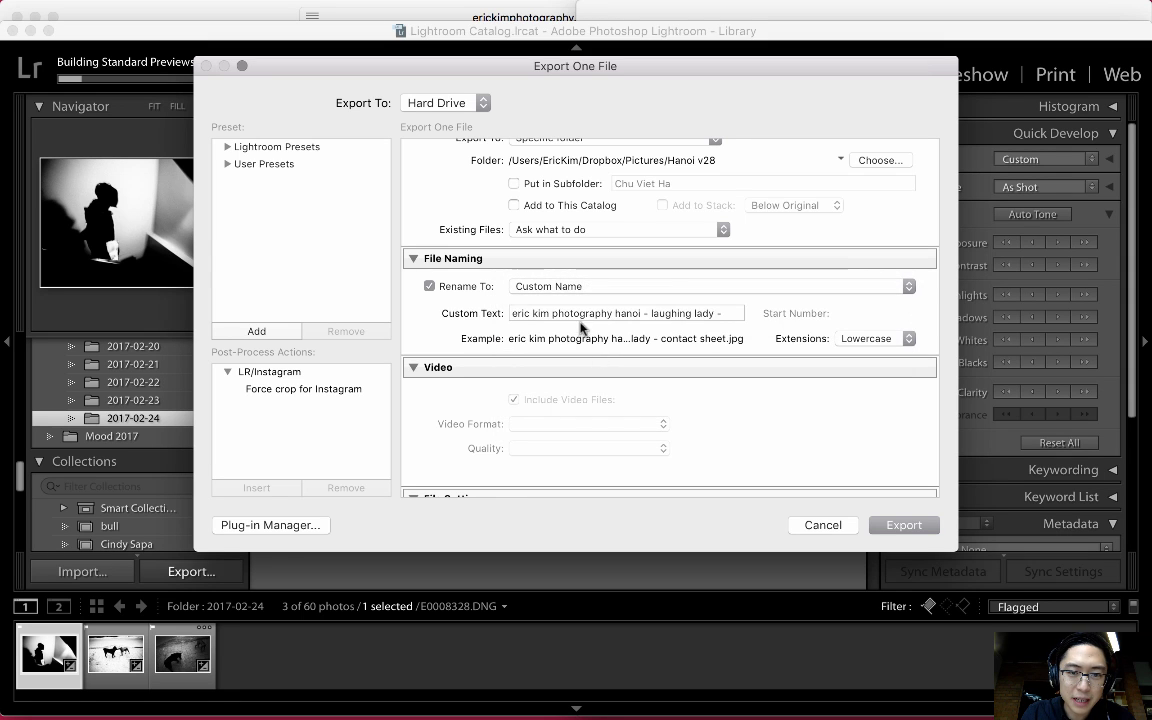
{"action": "key", "text": "super+a"}
{"action": "key", "text": "BackSpace"}
{"action": "type", "text": "eric k"}
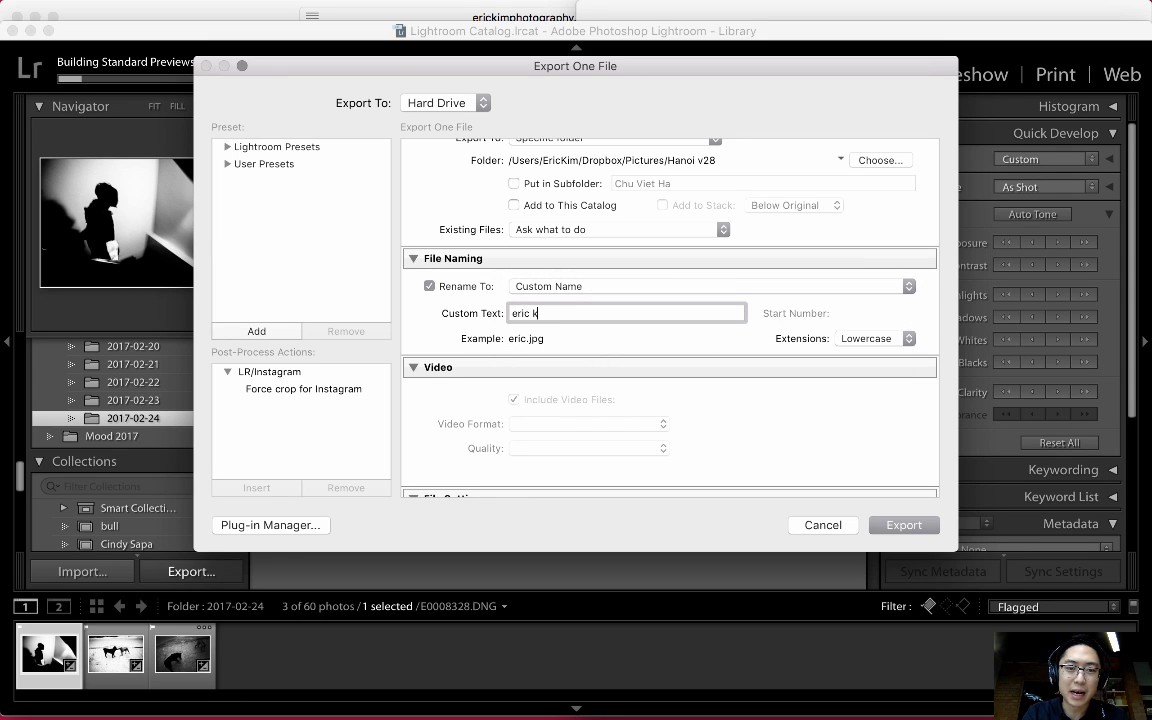
{"action": "type", "text": "im photography h"}
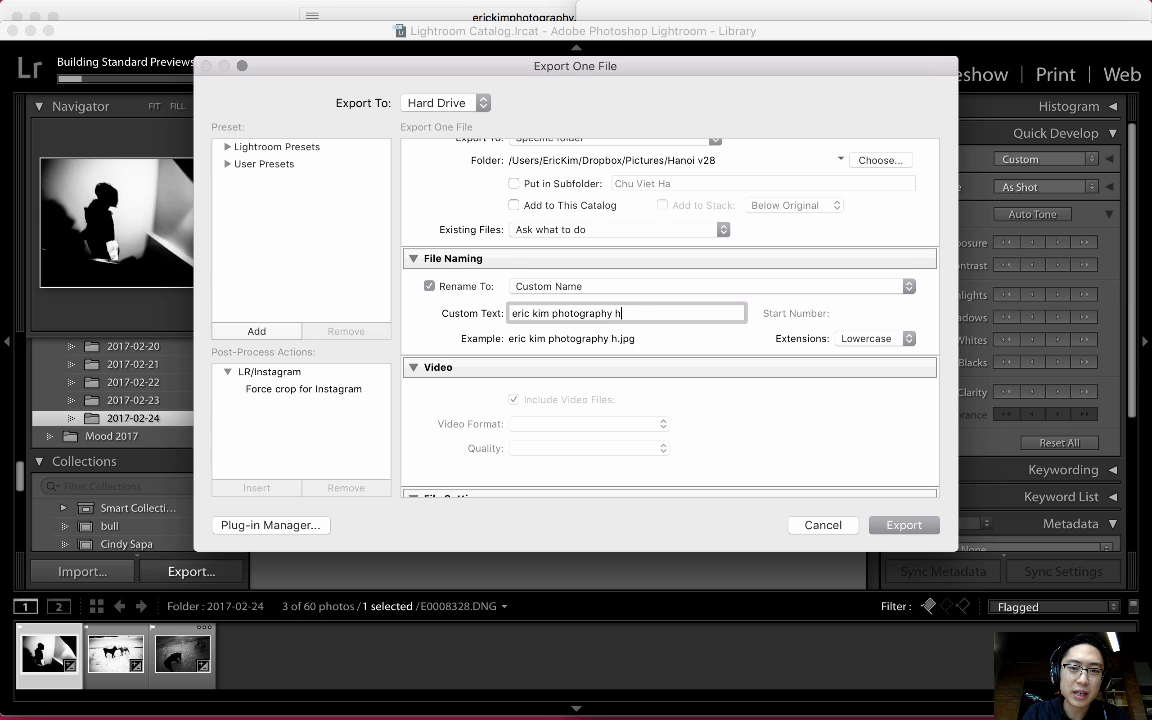
{"action": "type", "text": "anoi cindy project"}
{"action": "scroll", "coordinate": [681, 365], "scroll_direction": "down", "scroll_amount": 10}
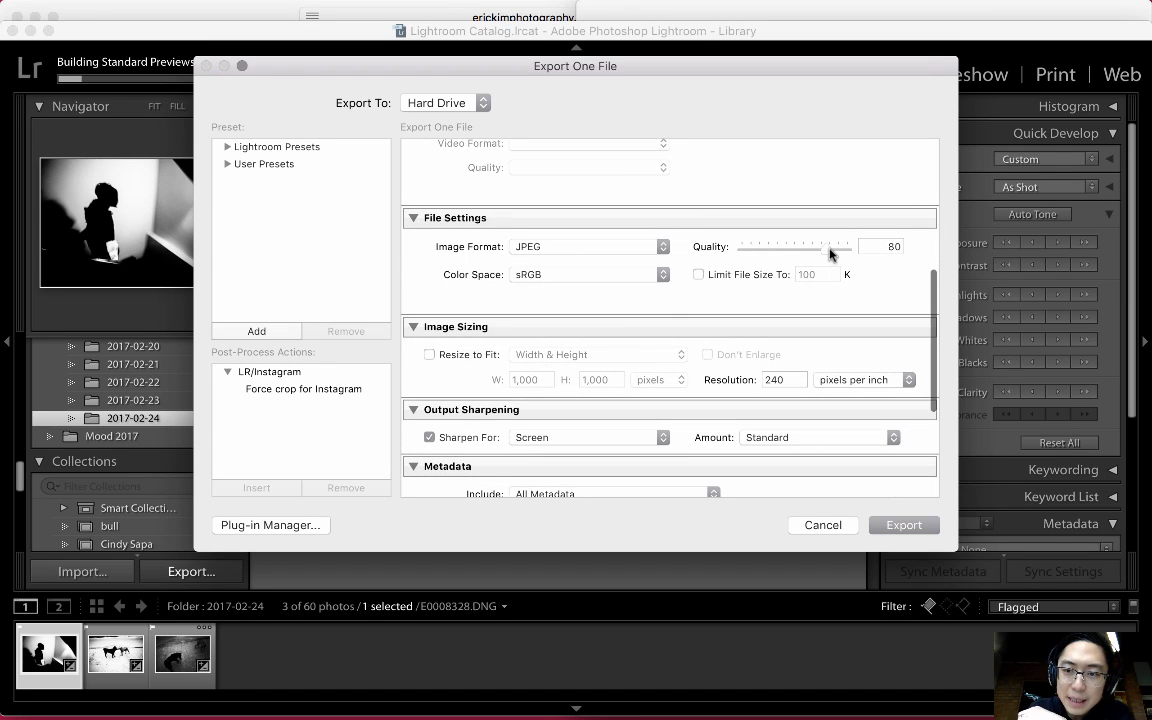
Step: Check the remaining export settings and export the silhouette photo as an sRGB JPEG at quality 80, sharpened for screen
{"action": "double_click", "coordinate": [880, 247]}
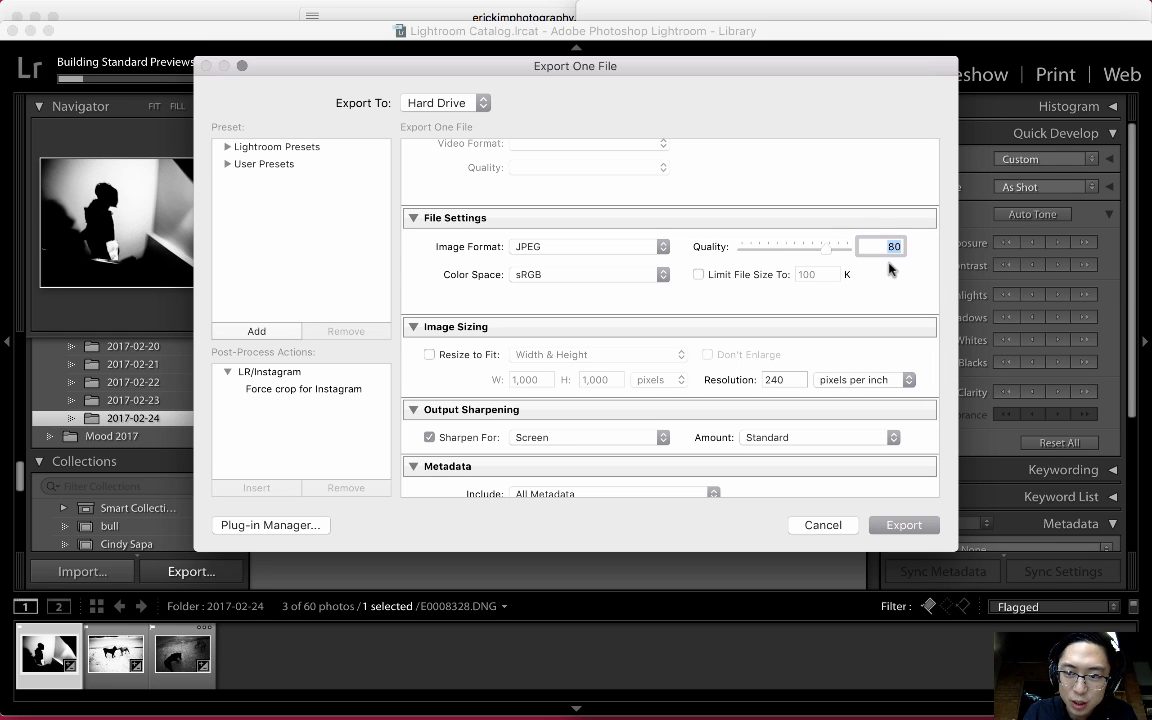
{"action": "scroll", "coordinate": [889, 266], "scroll_direction": "down", "scroll_amount": 3}
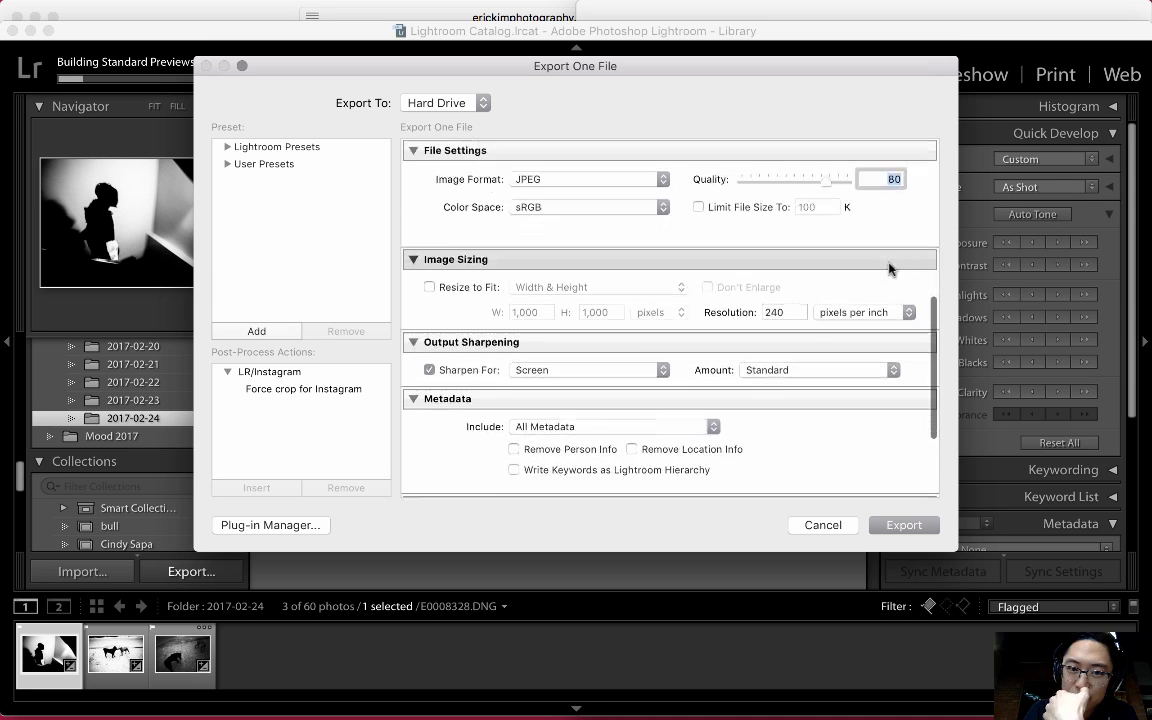
{"action": "scroll", "coordinate": [450, 289], "scroll_direction": "down", "scroll_amount": 5}
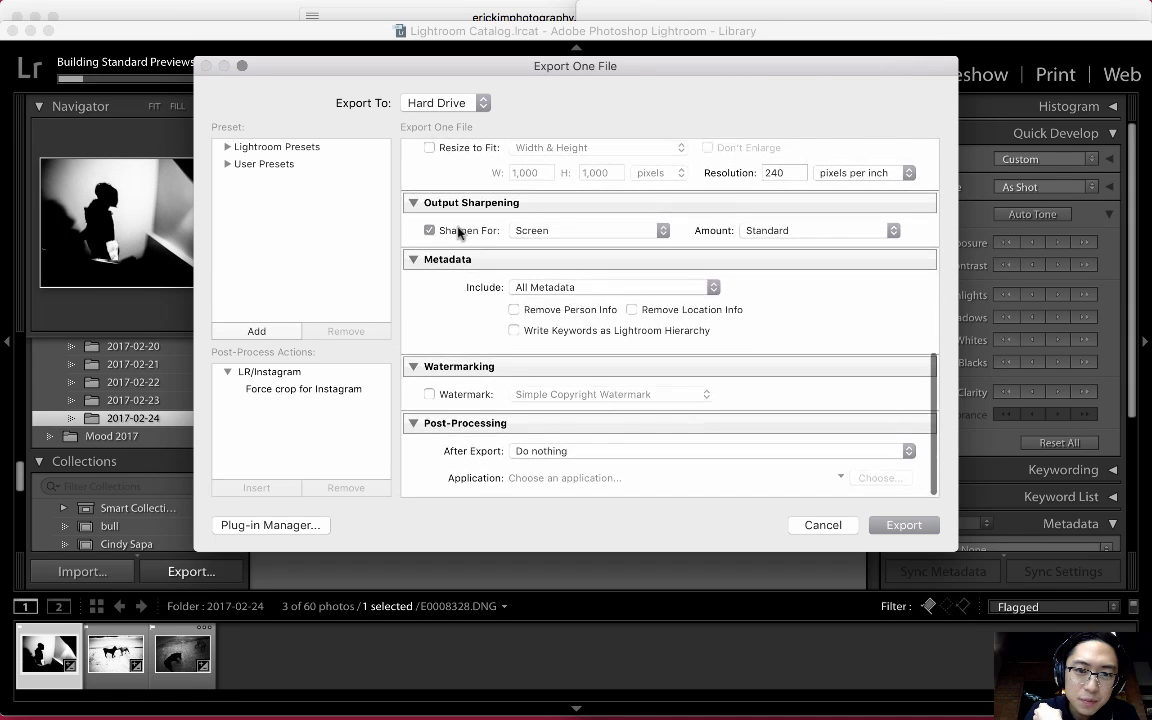
{"action": "left_click", "coordinate": [904, 525]}
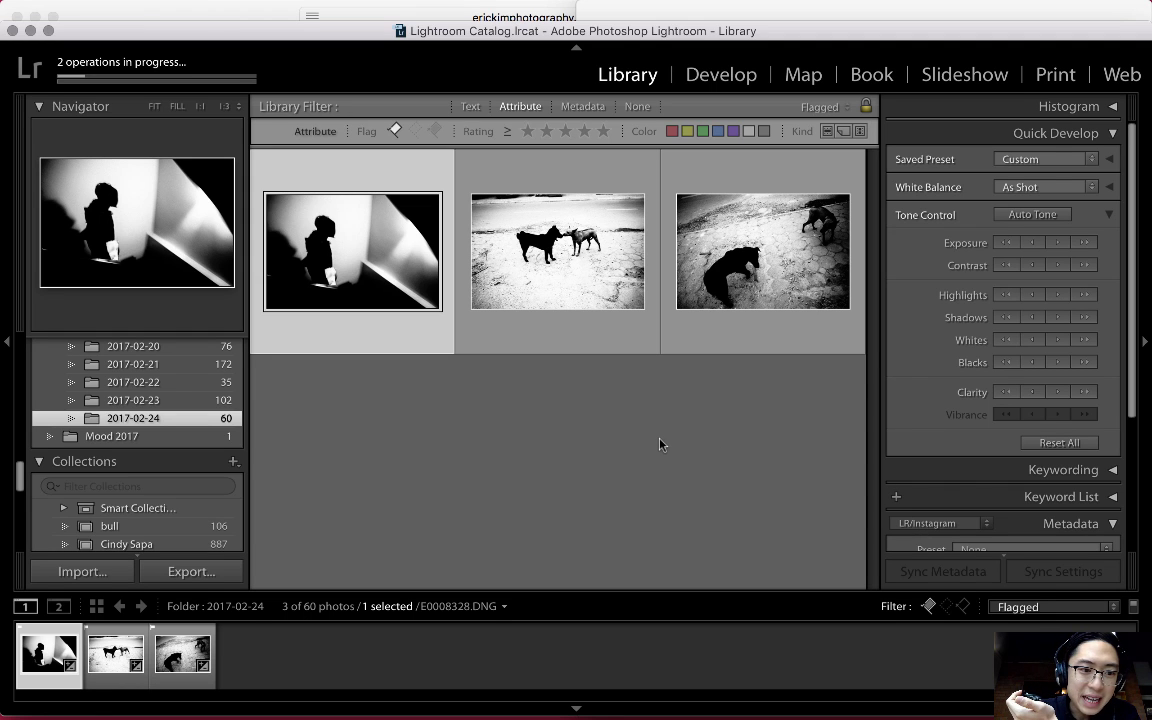
Step: Switch to Finder and open the Hanoi v28 folder inside Pictures to find the exported photo
{"action": "mouse_move", "coordinate": [526, 714]}
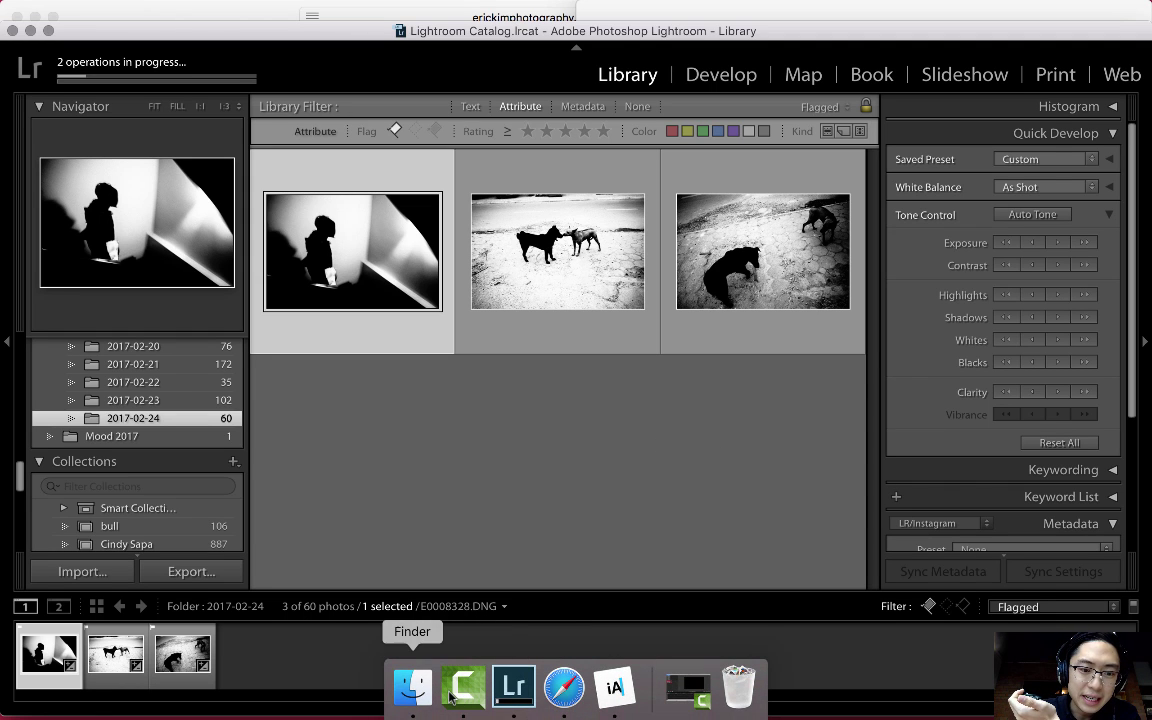
{"action": "left_click", "coordinate": [405, 700]}
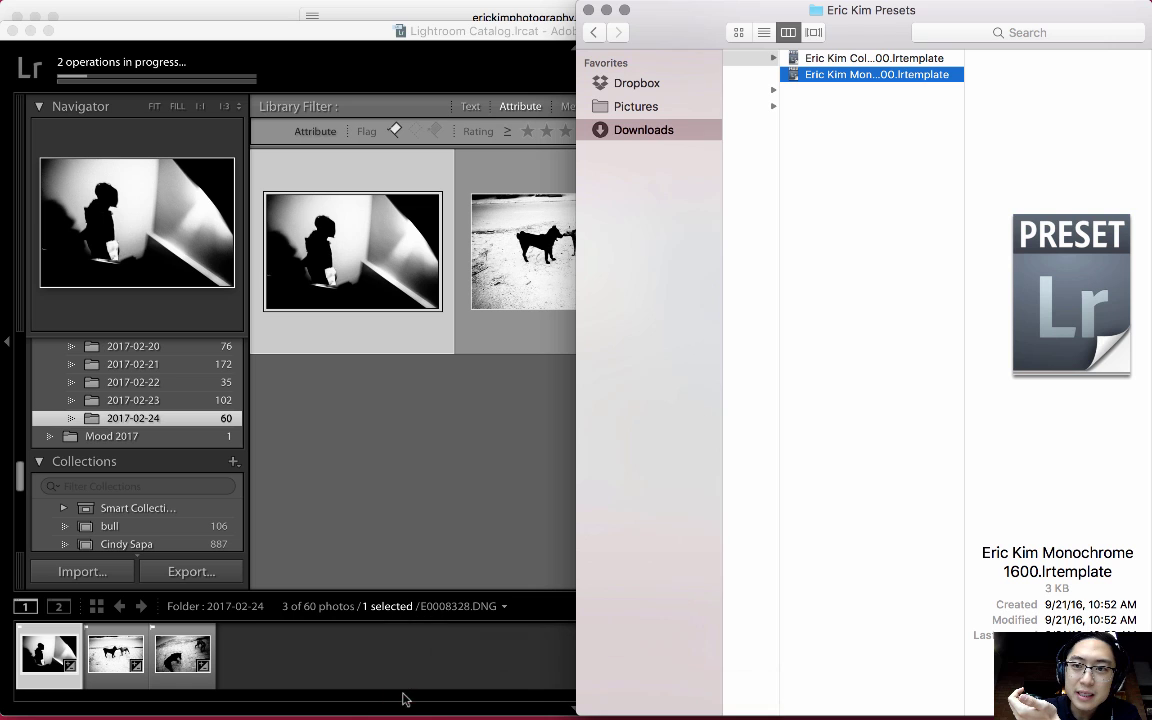
{"action": "left_click", "coordinate": [690, 85]}
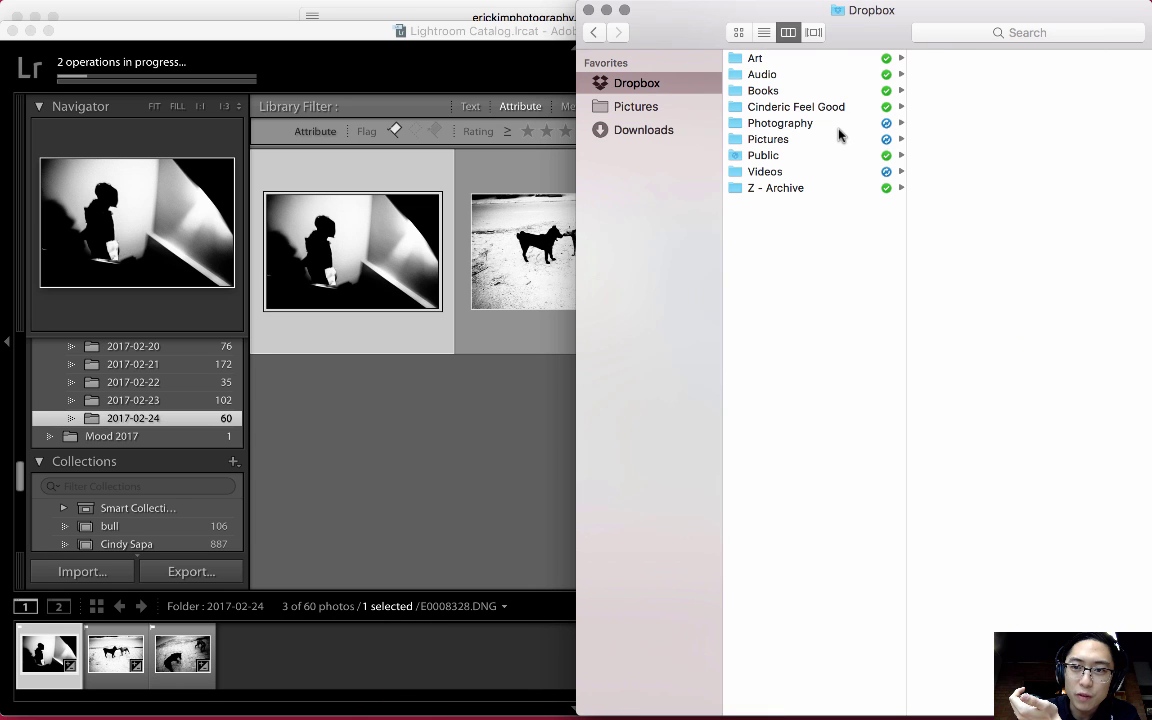
{"action": "left_click", "coordinate": [838, 137]}
{"action": "key", "text": "Up"}
{"action": "key", "text": "Down"}
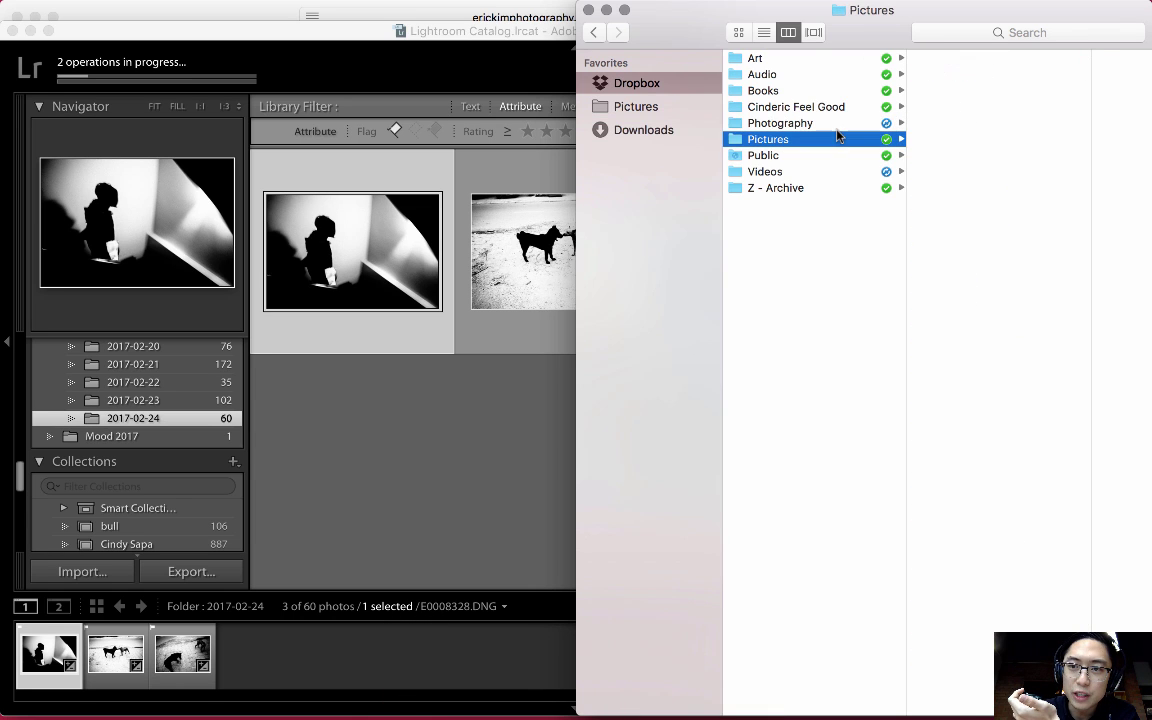
{"action": "left_click", "coordinate": [612, 106]}
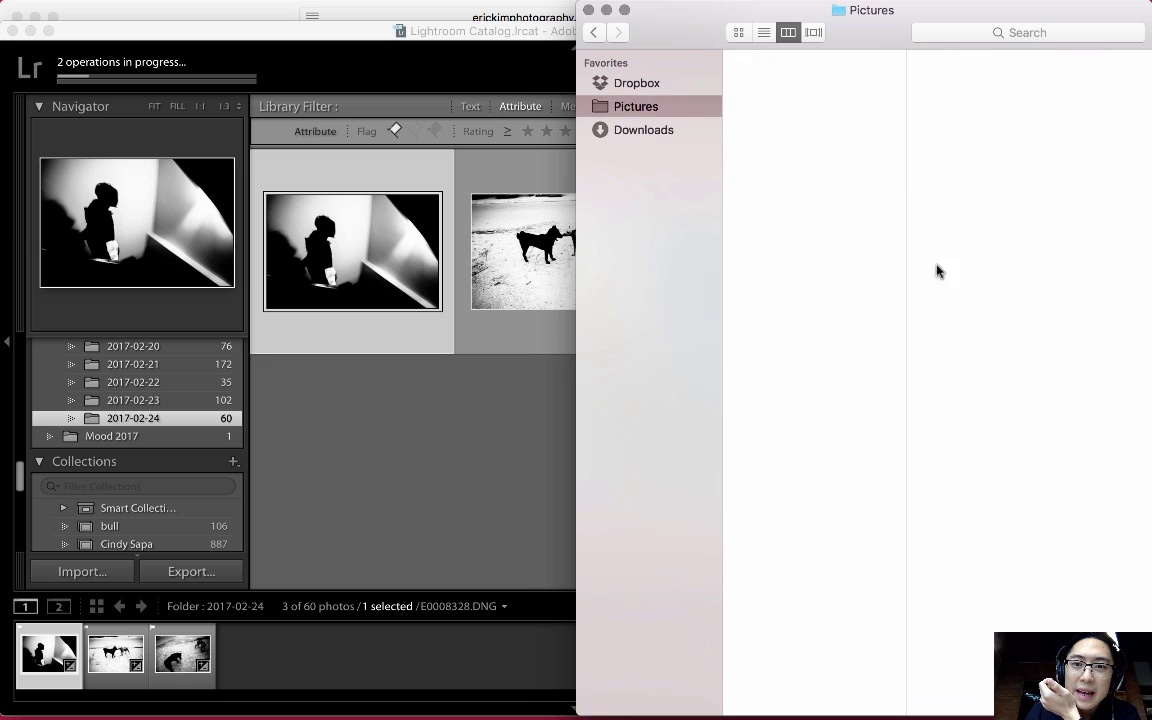
{"action": "scroll", "coordinate": [848, 595], "scroll_direction": "down", "scroll_amount": 5}
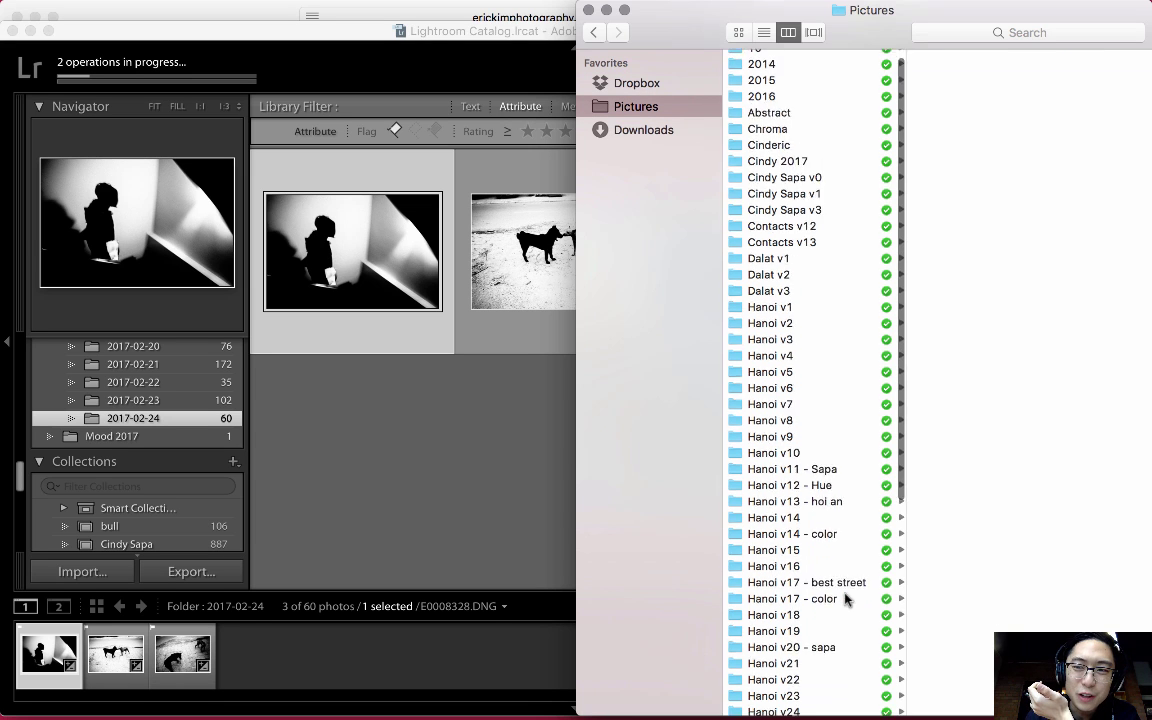
{"action": "scroll", "coordinate": [845, 598], "scroll_direction": "down", "scroll_amount": 3}
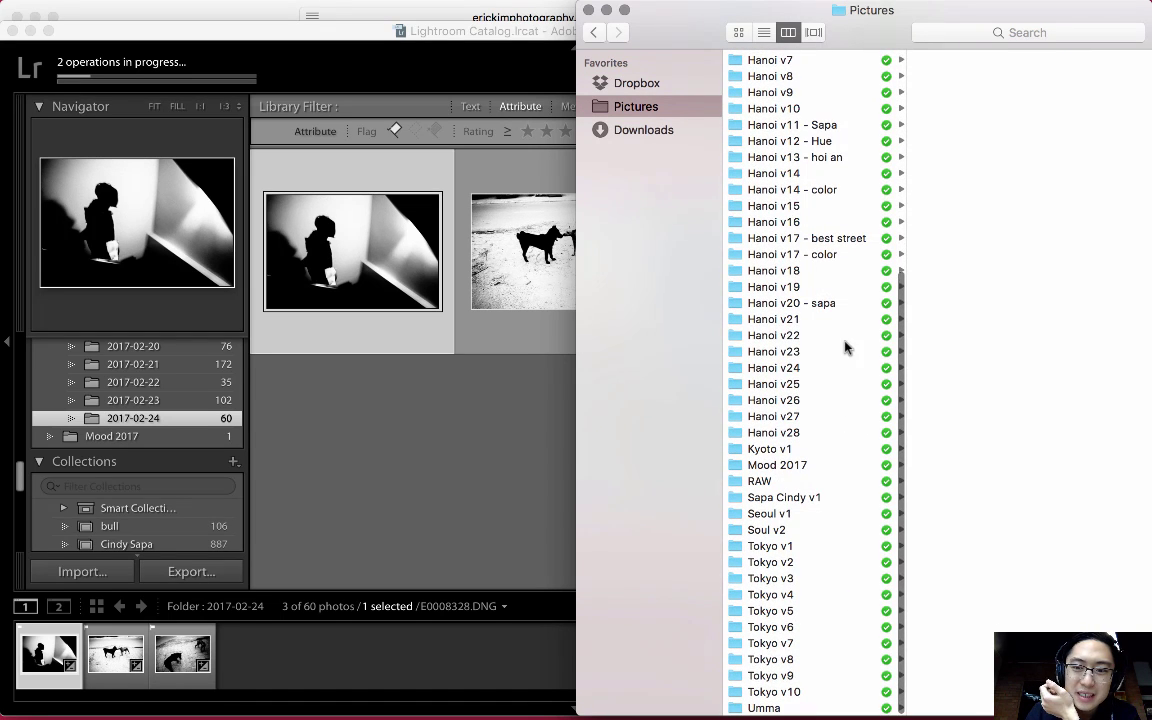
{"action": "left_click", "coordinate": [815, 433]}
{"action": "key", "text": "Right"}
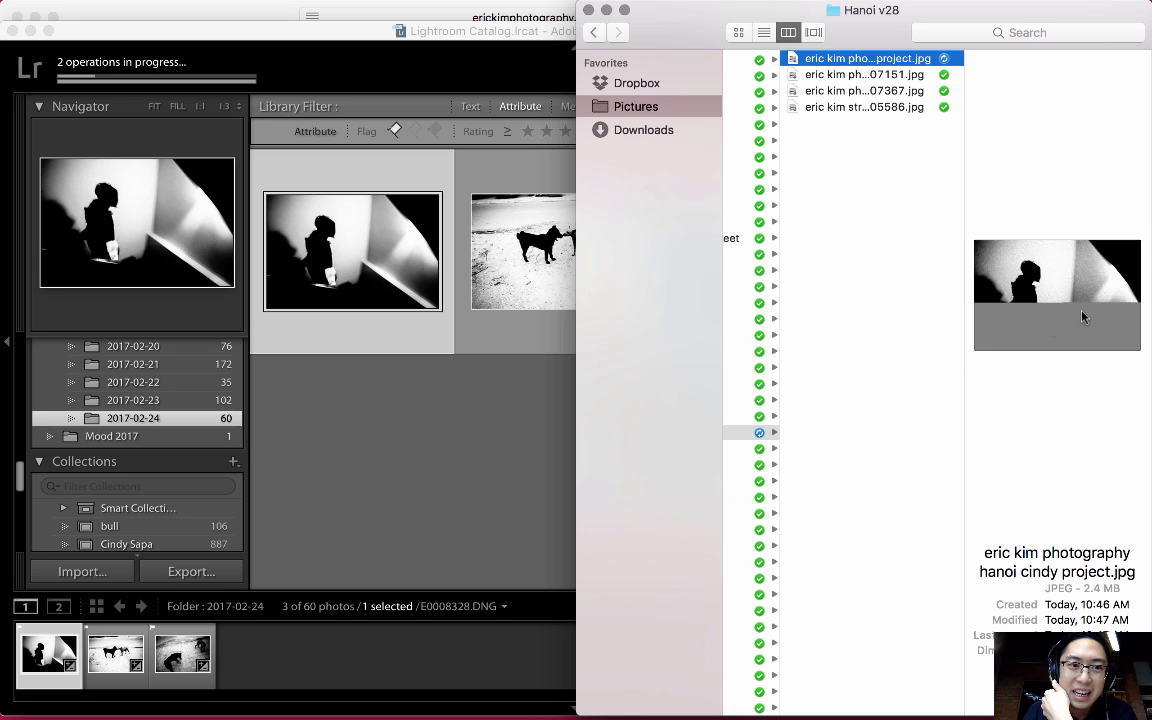
Step: Select the exported silhouette JPEG in the Hanoi v28 folder, view it in Quick Look, and close the preview
{"action": "left_click", "coordinate": [880, 74]}
{"action": "left_click", "coordinate": [912, 61]}
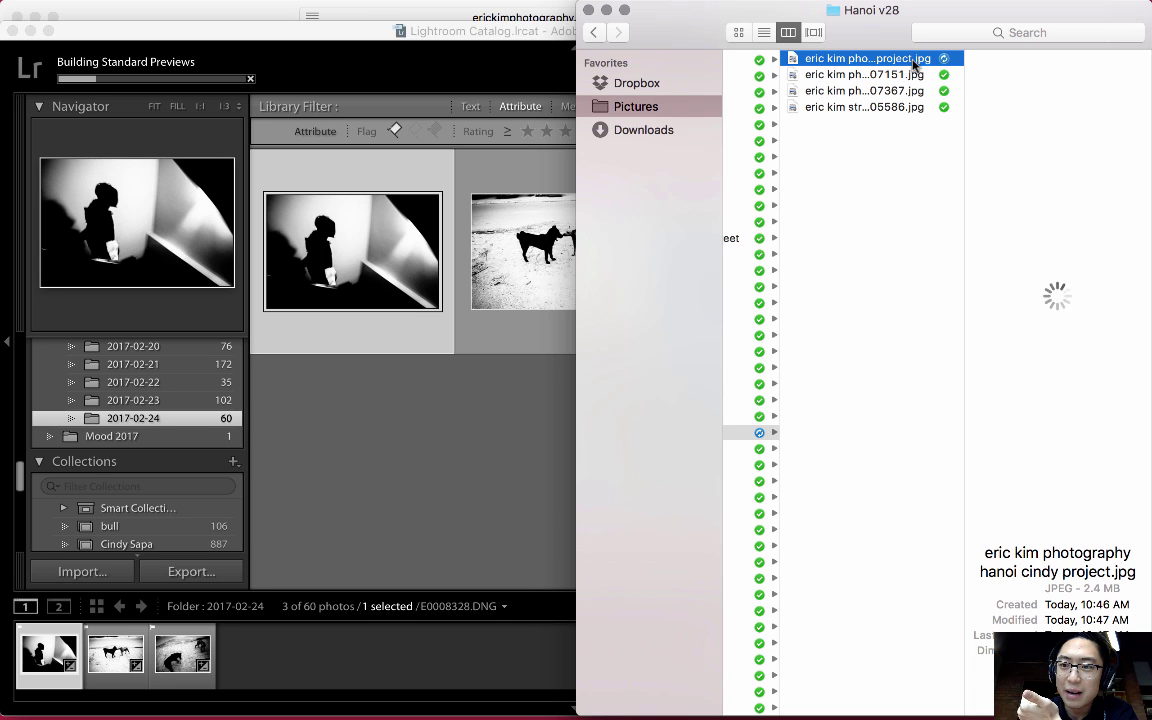
{"action": "left_click", "coordinate": [912, 61]}
{"action": "key", "text": "Return"}
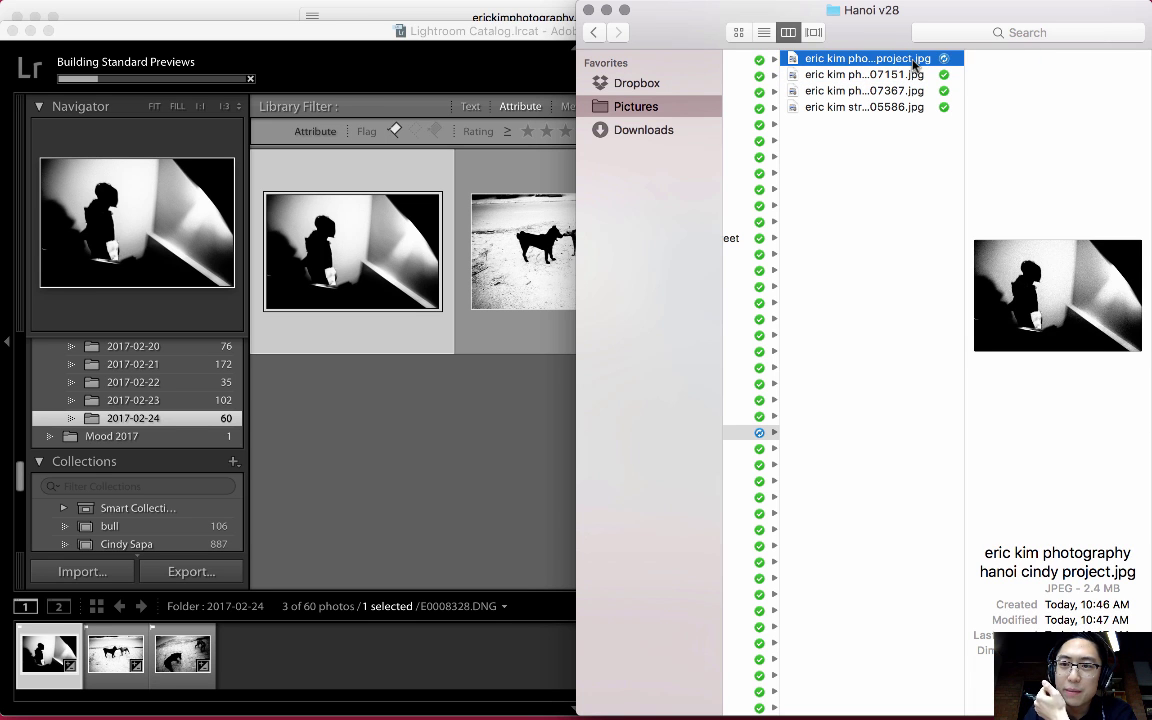
{"action": "key", "text": "space"}
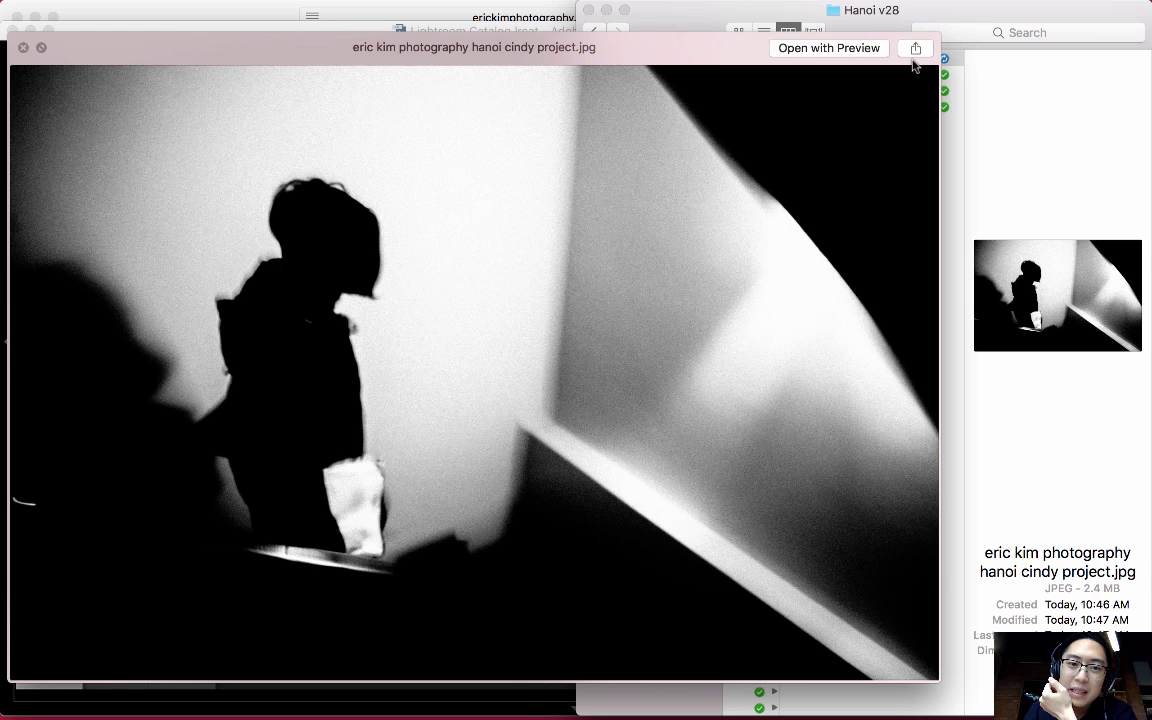
{"action": "key", "text": "space"}
Step: Return to Lightroom, switch to iA Writer, and highlight the whole Lightroom Hotkeys note for review
{"action": "left_click", "coordinate": [462, 366]}
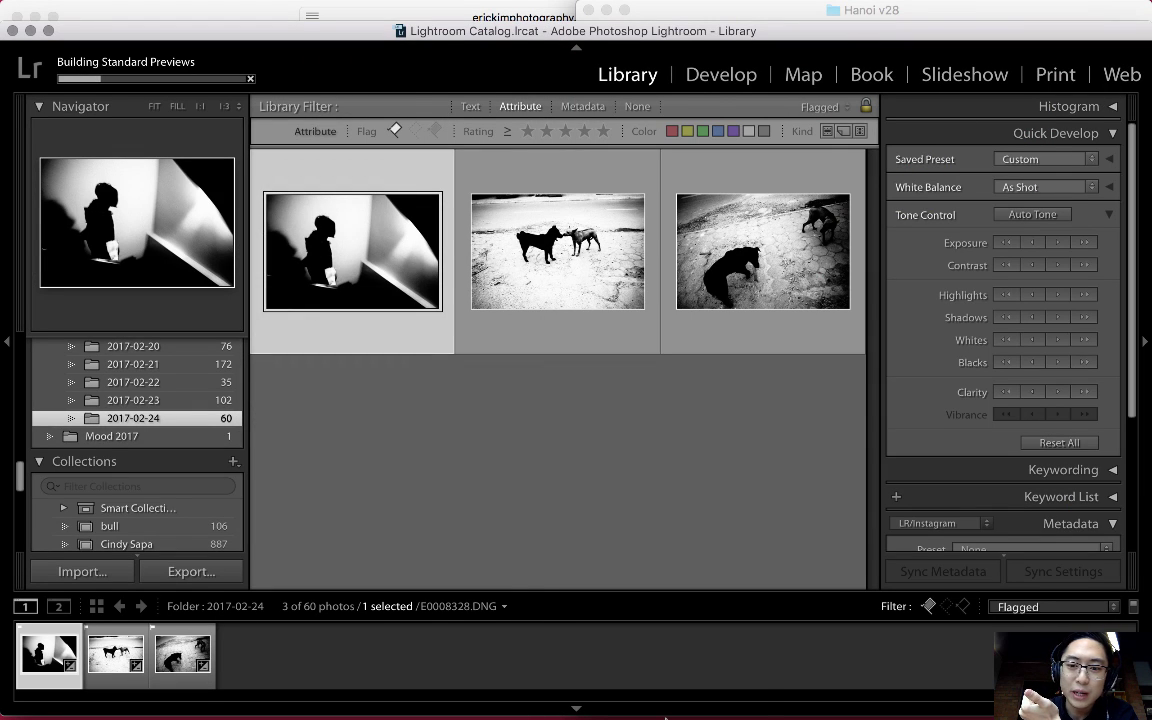
{"action": "left_click", "coordinate": [617, 686]}
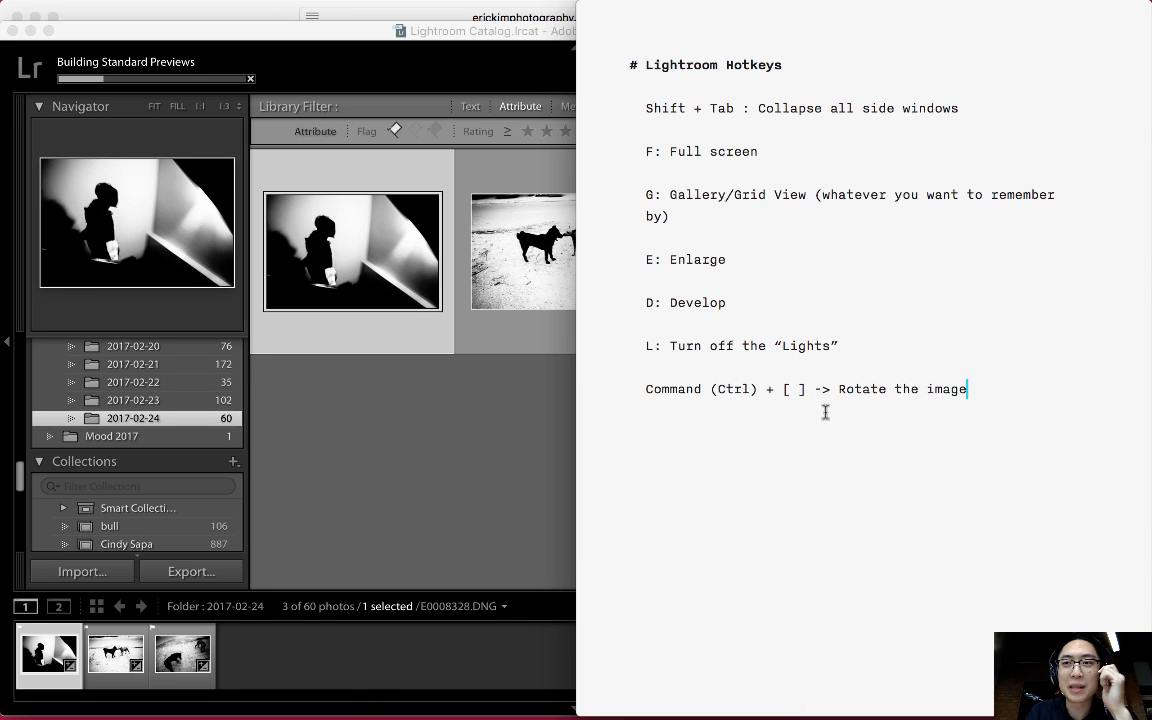
{"action": "left_click_drag", "start_coordinate": [849, 334], "coordinate": [616, 63]}
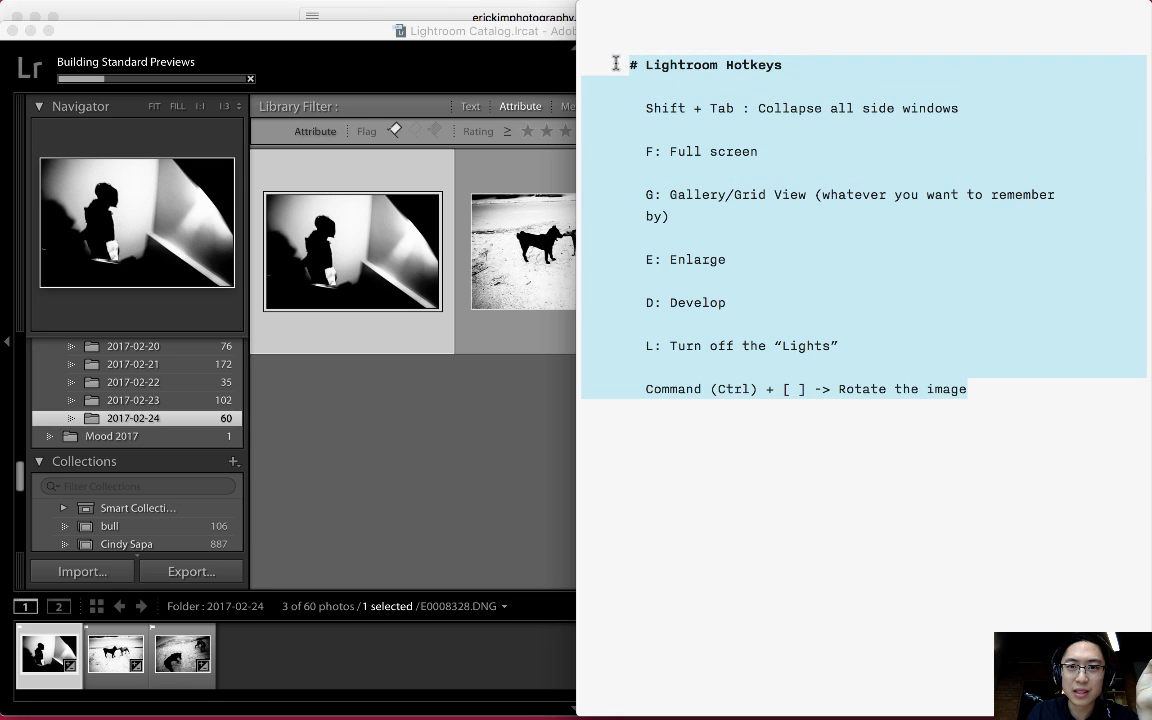
{"action": "mouse_move", "coordinate": [1070, 8]}
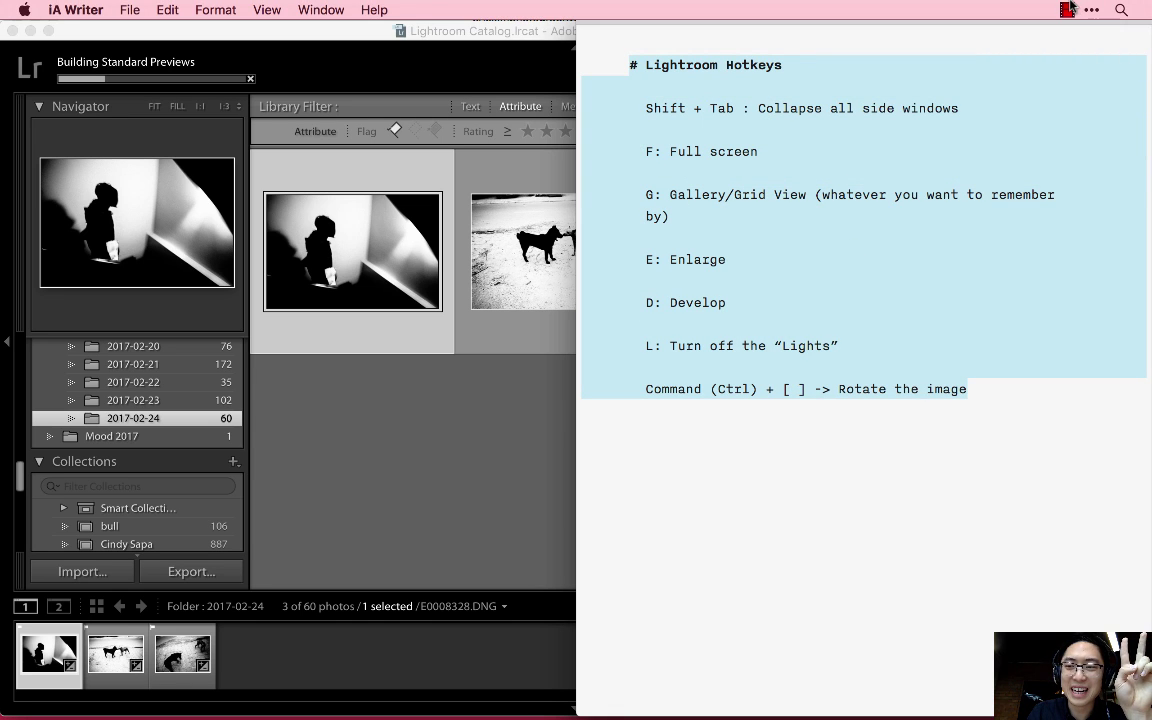
{"action": "left_click", "coordinate": [1068, 9]}
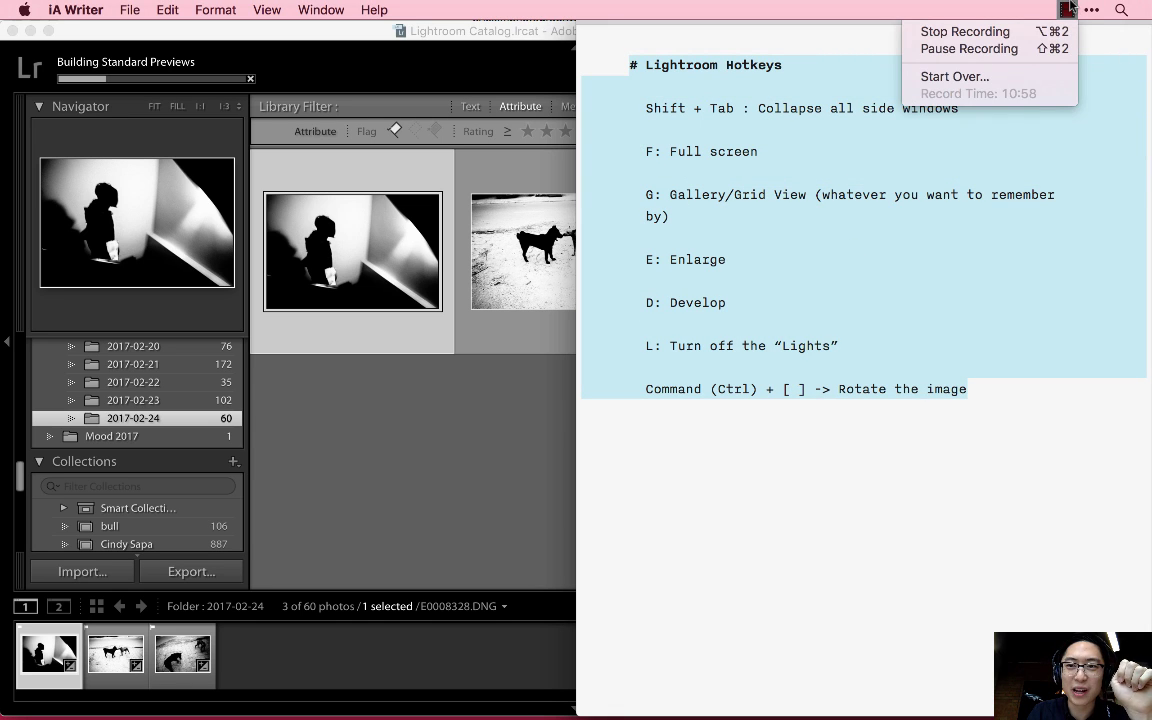